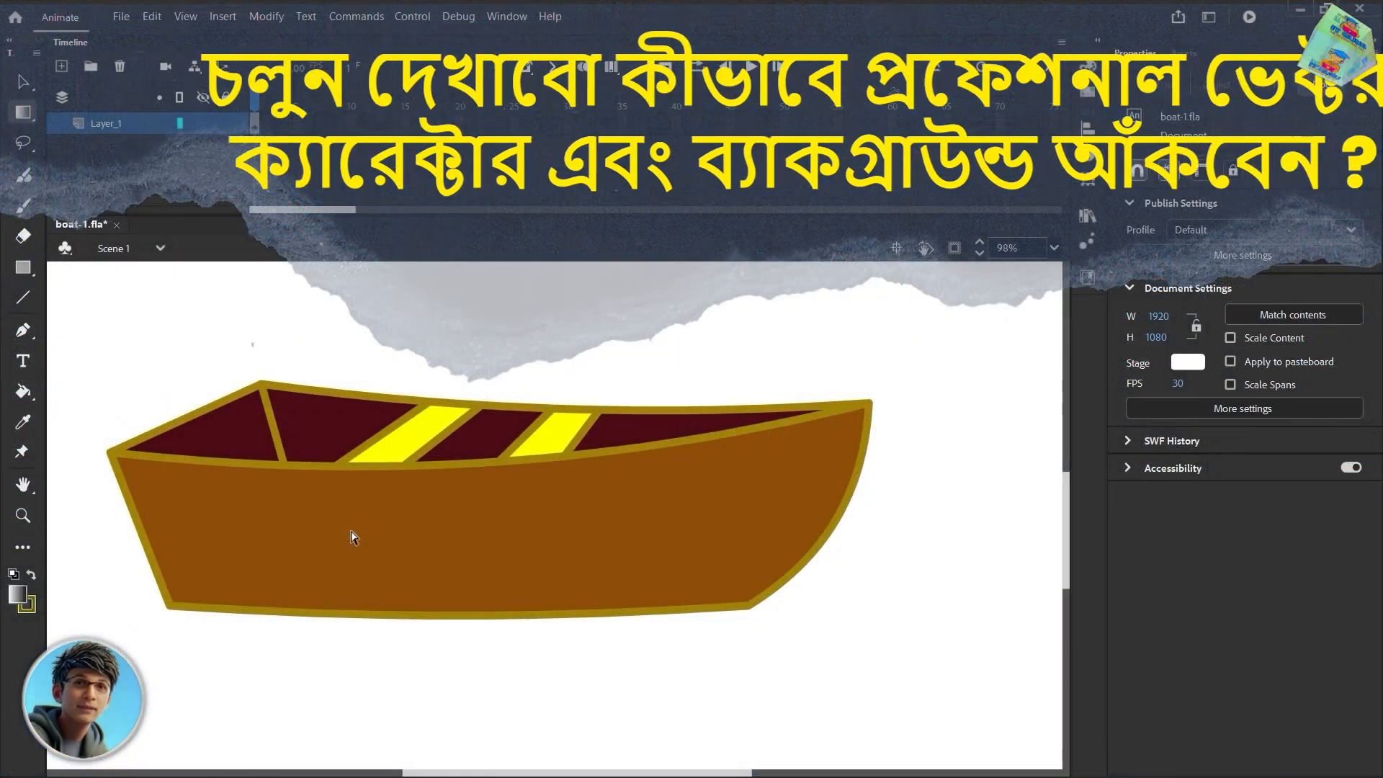
# Fill the boat's brown hull with the white-to-black linear gradient swatch using the Paint Bucket
pyautogui.click(16, 602)
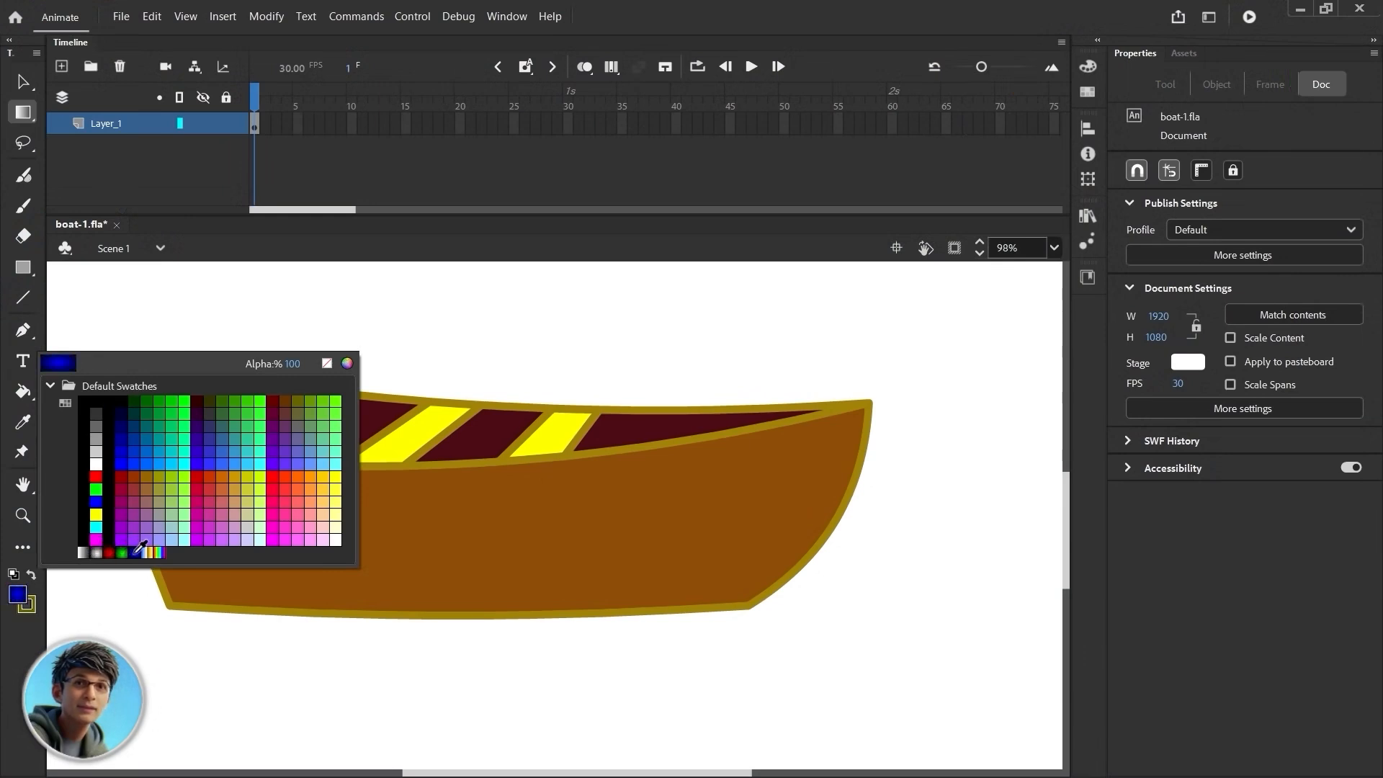
pyautogui.click(92, 551)
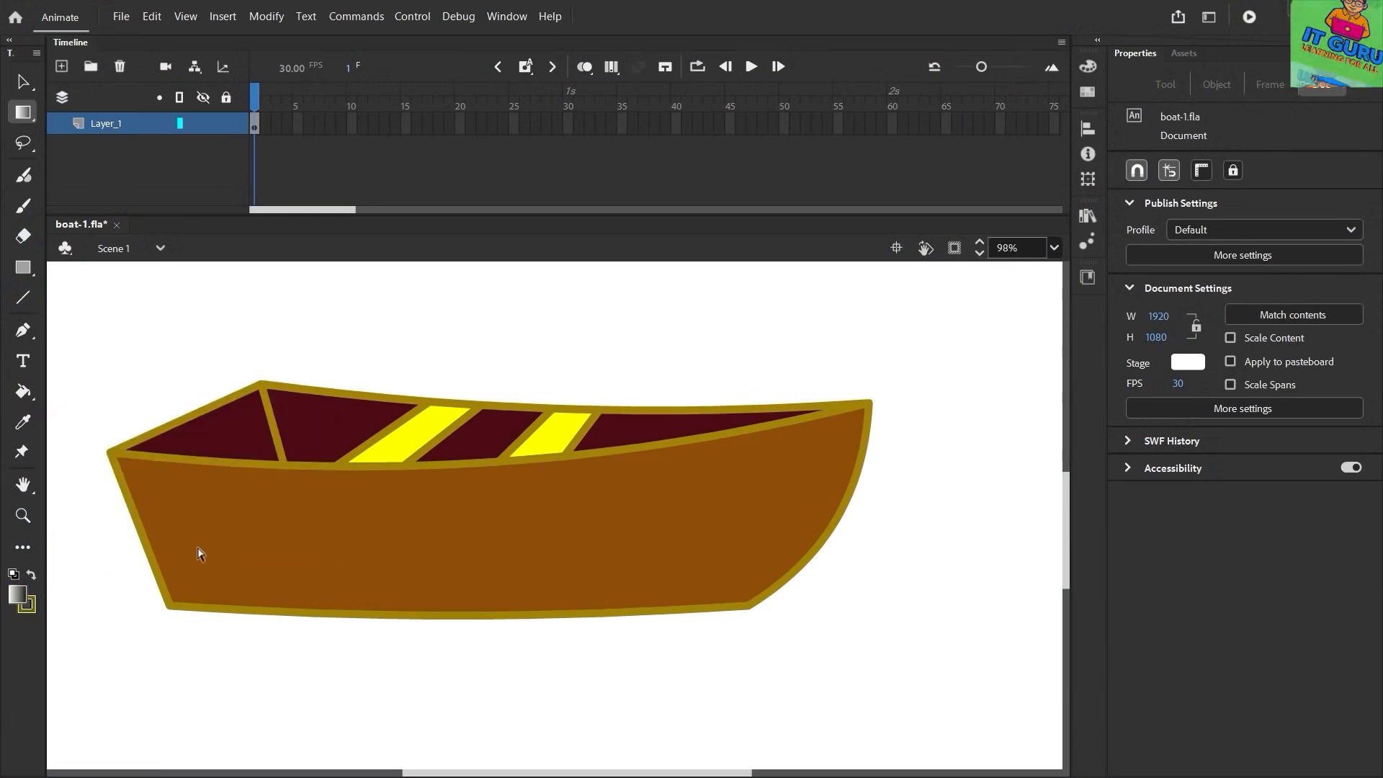
pyautogui.click(23, 391)
pyautogui.click(517, 529)
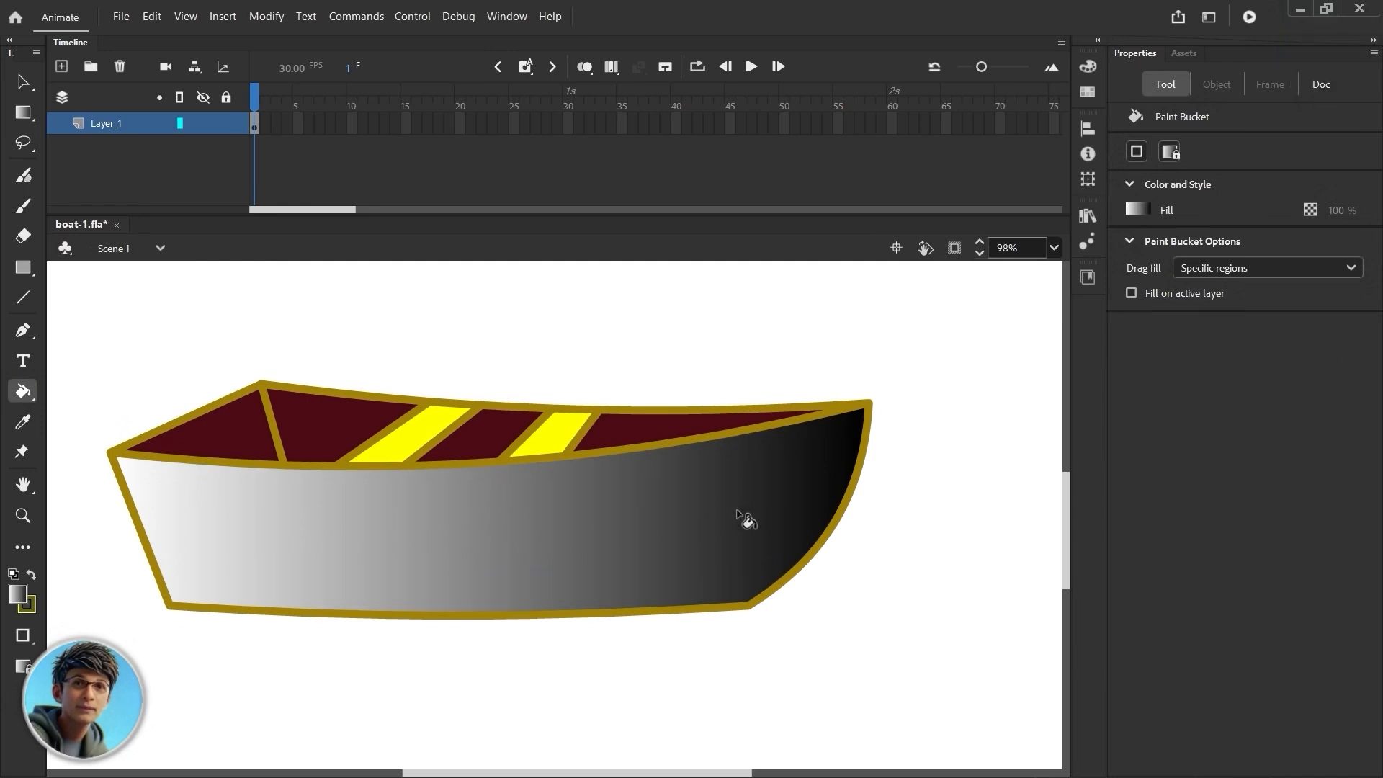
# Change the fill to a white-to-black radial gradient and apply it to the boat's hull with the Paint Bucket
pyautogui.click(508, 17)
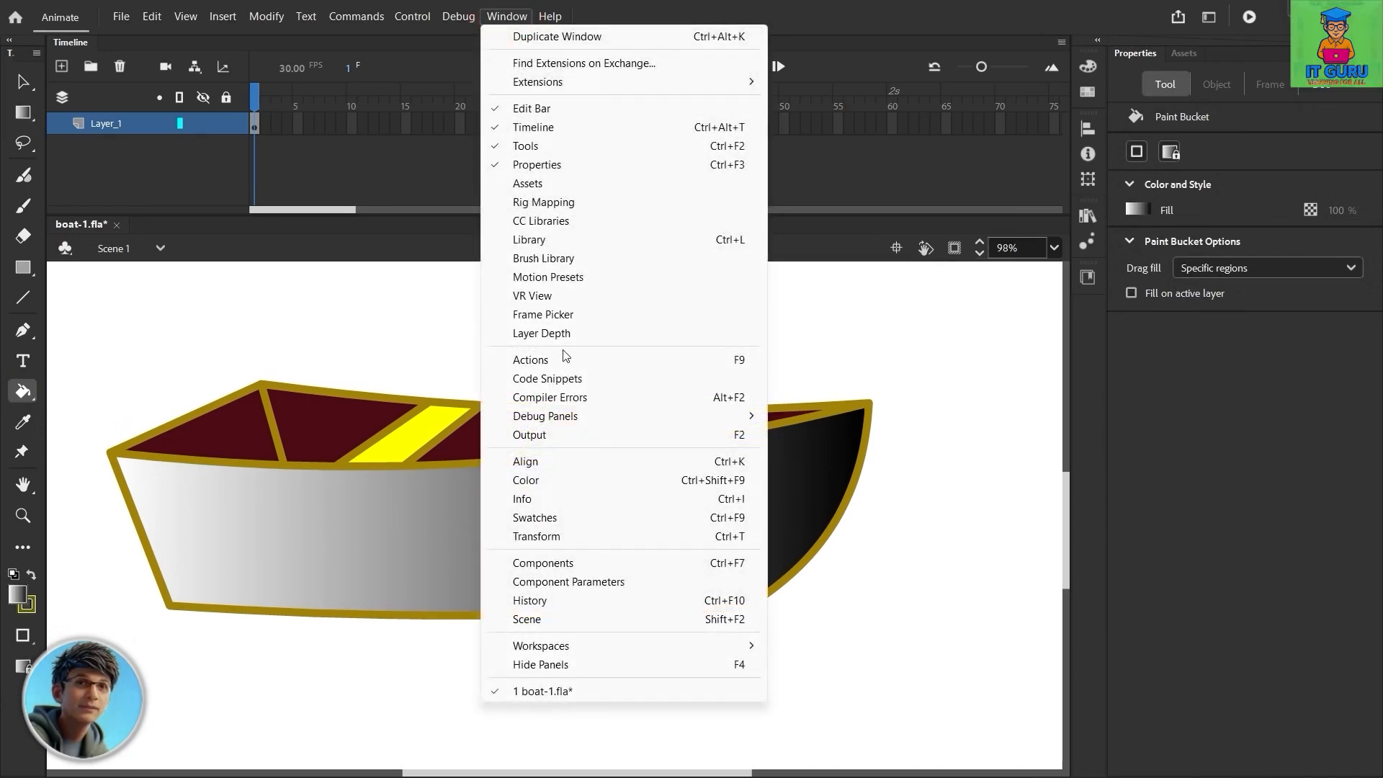
pyautogui.click(529, 479)
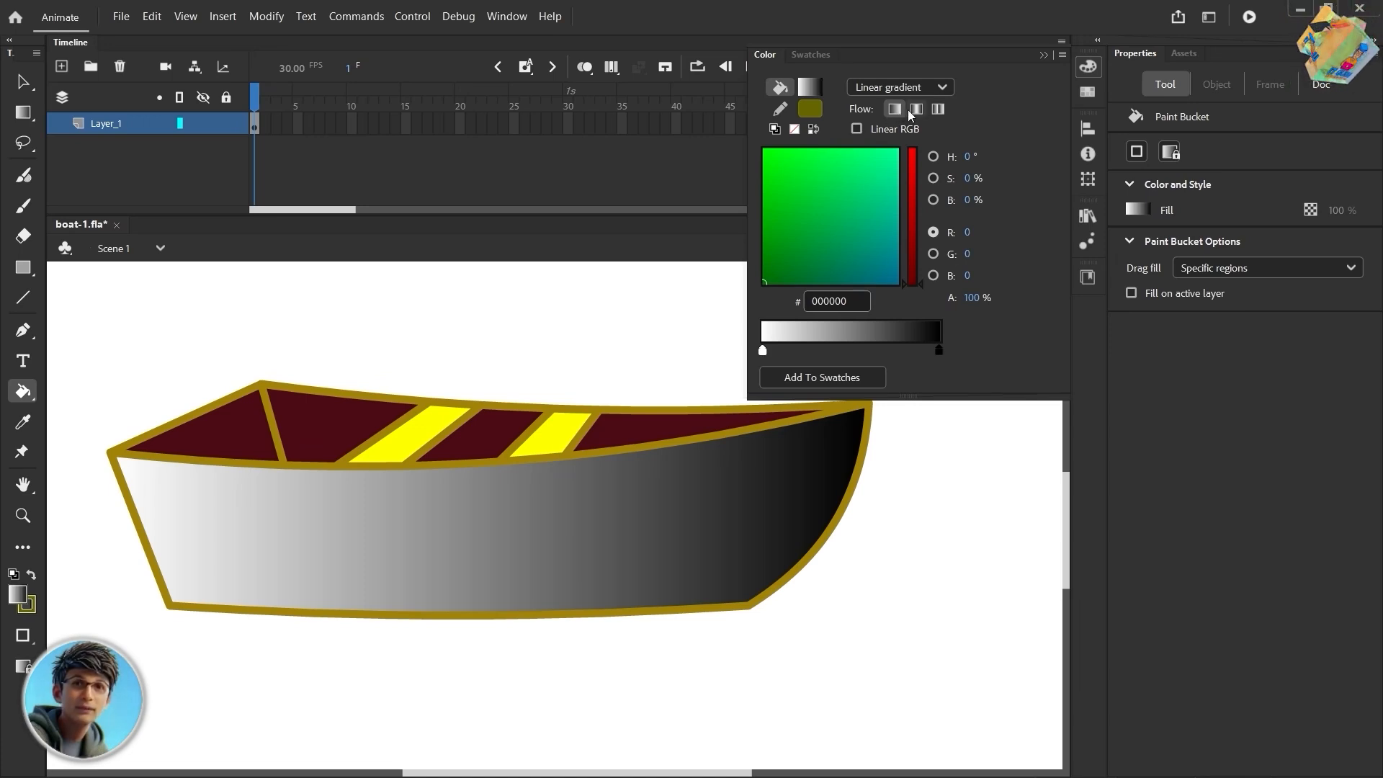
pyautogui.click(913, 85)
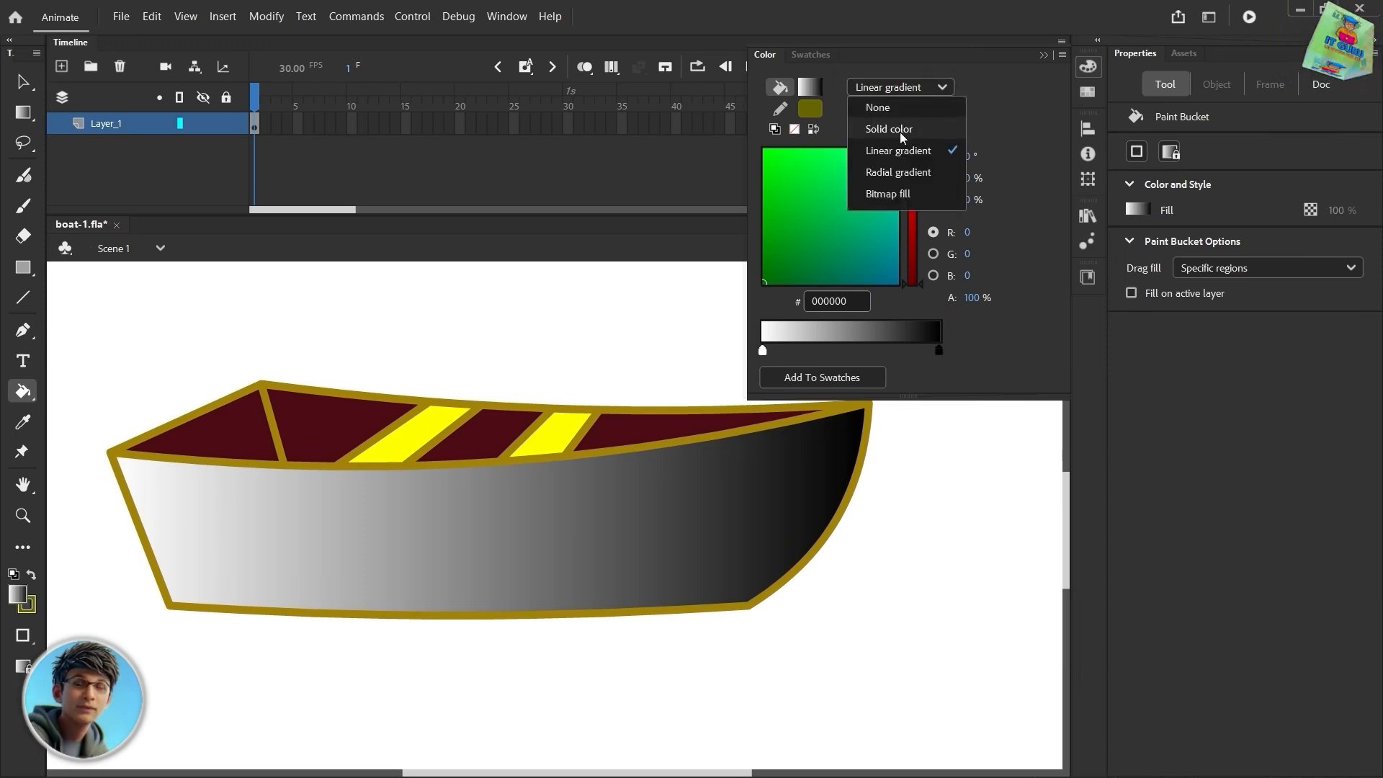
pyautogui.click(901, 174)
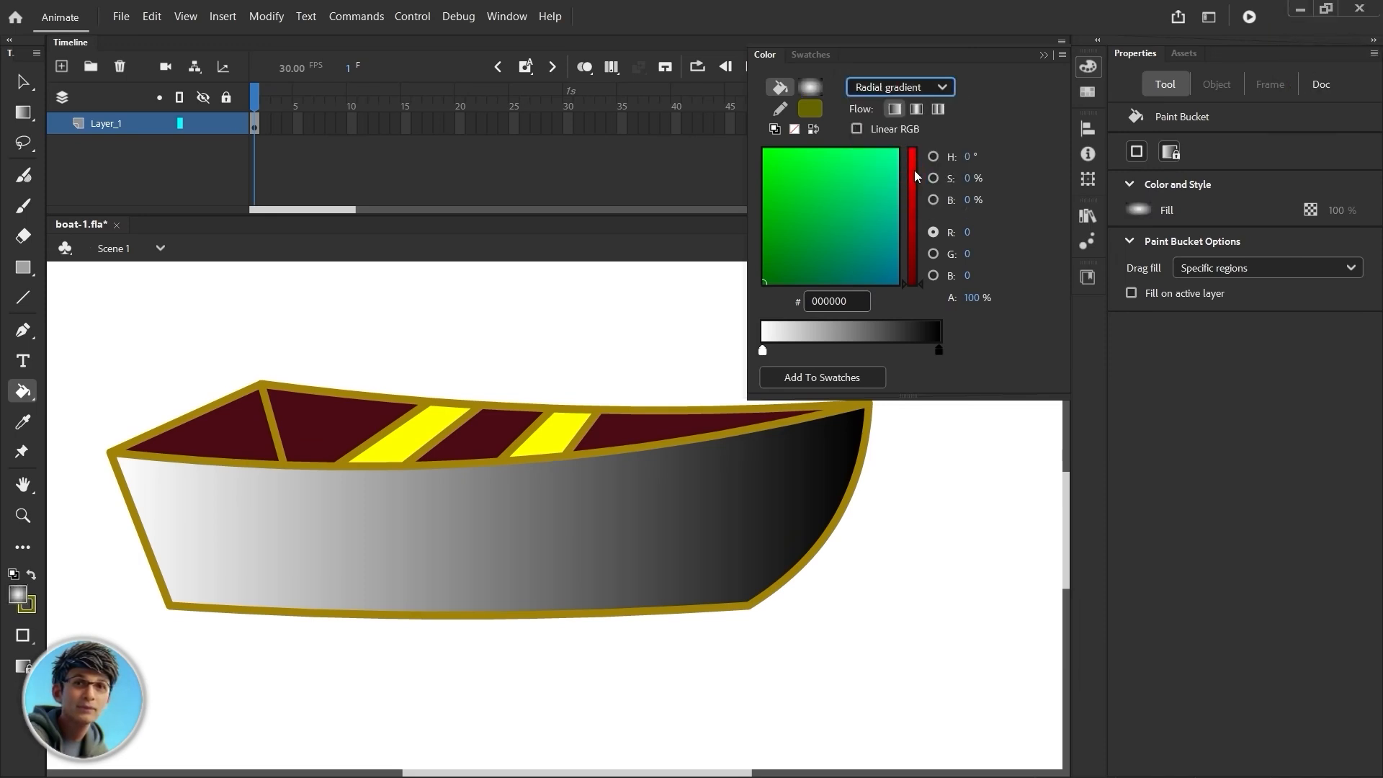
pyautogui.click(810, 108)
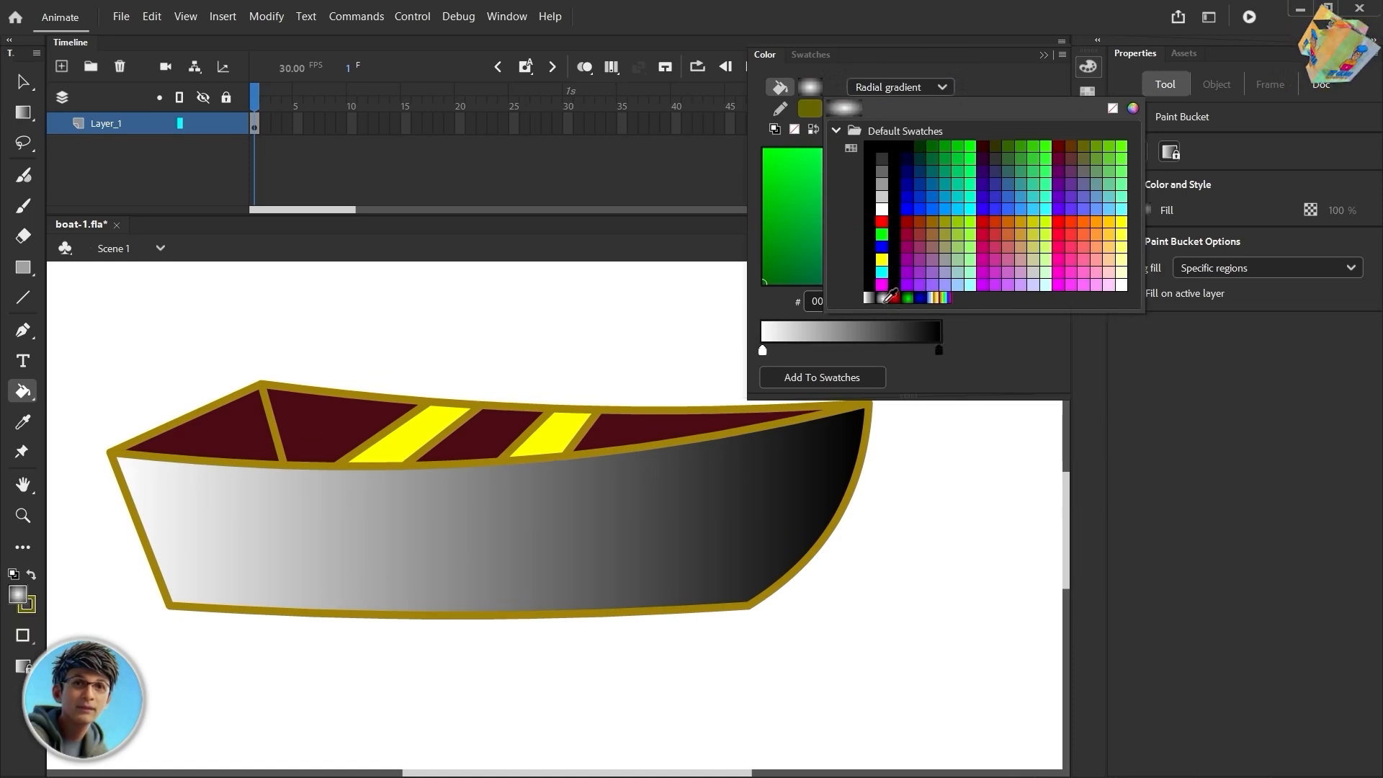
pyautogui.click(885, 300)
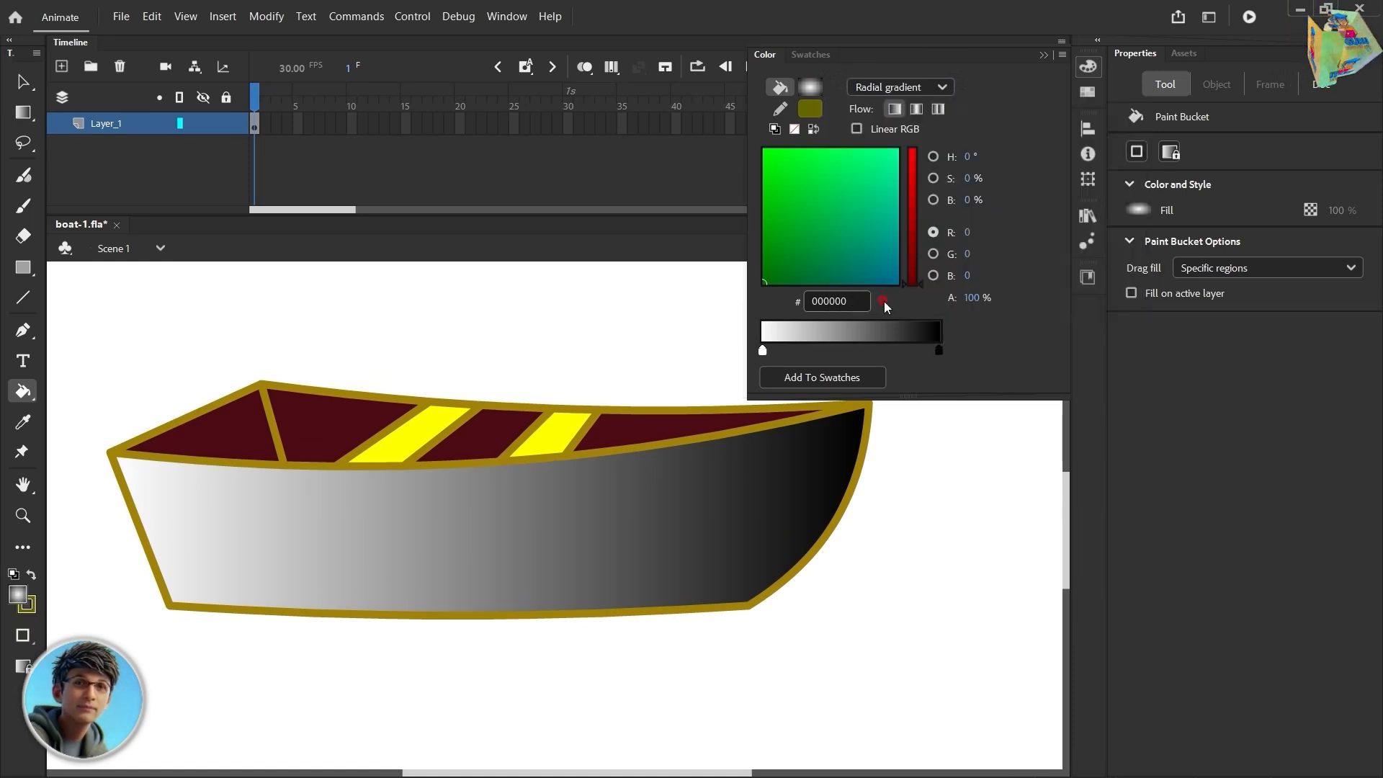
pyautogui.click(29, 403)
pyautogui.click(508, 507)
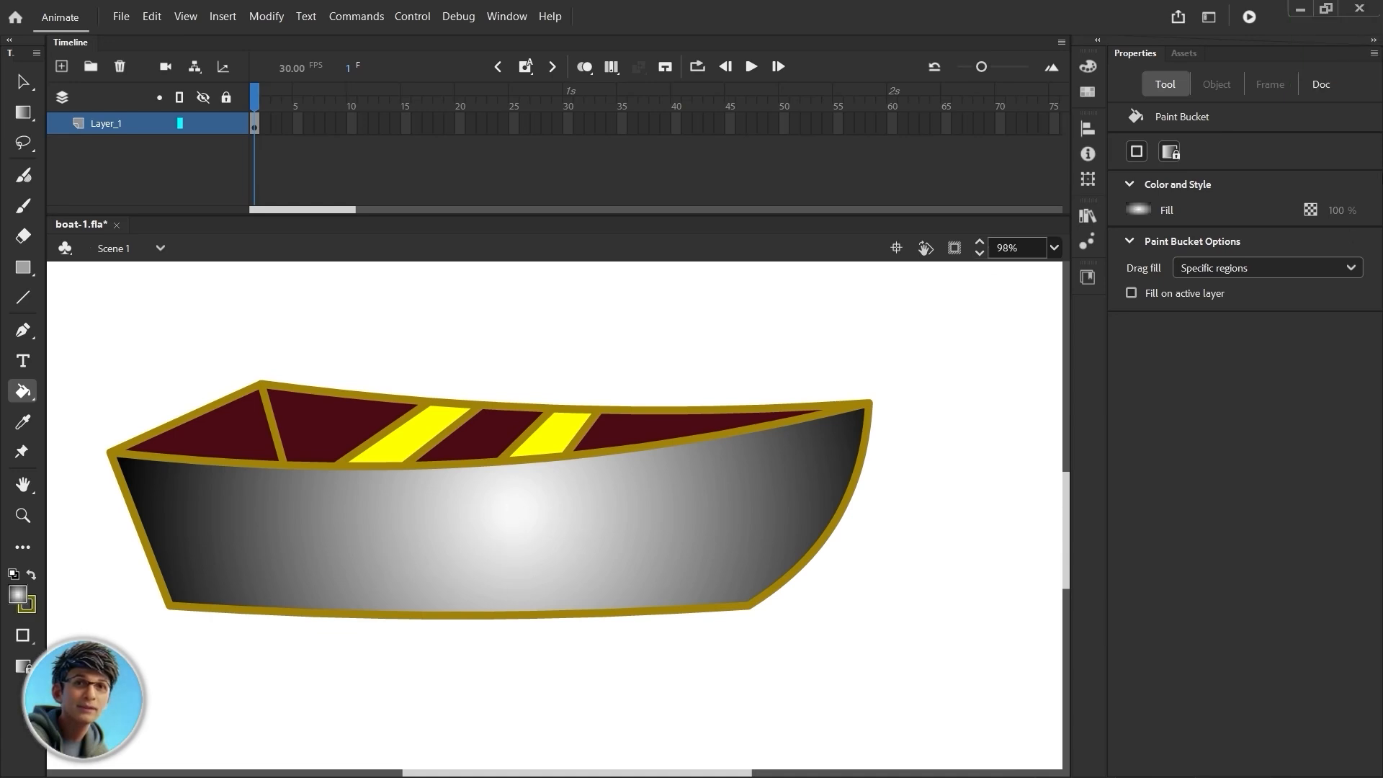
# Set the fill's color type back to linear gradient, using the first flow option
pyautogui.click(507, 16)
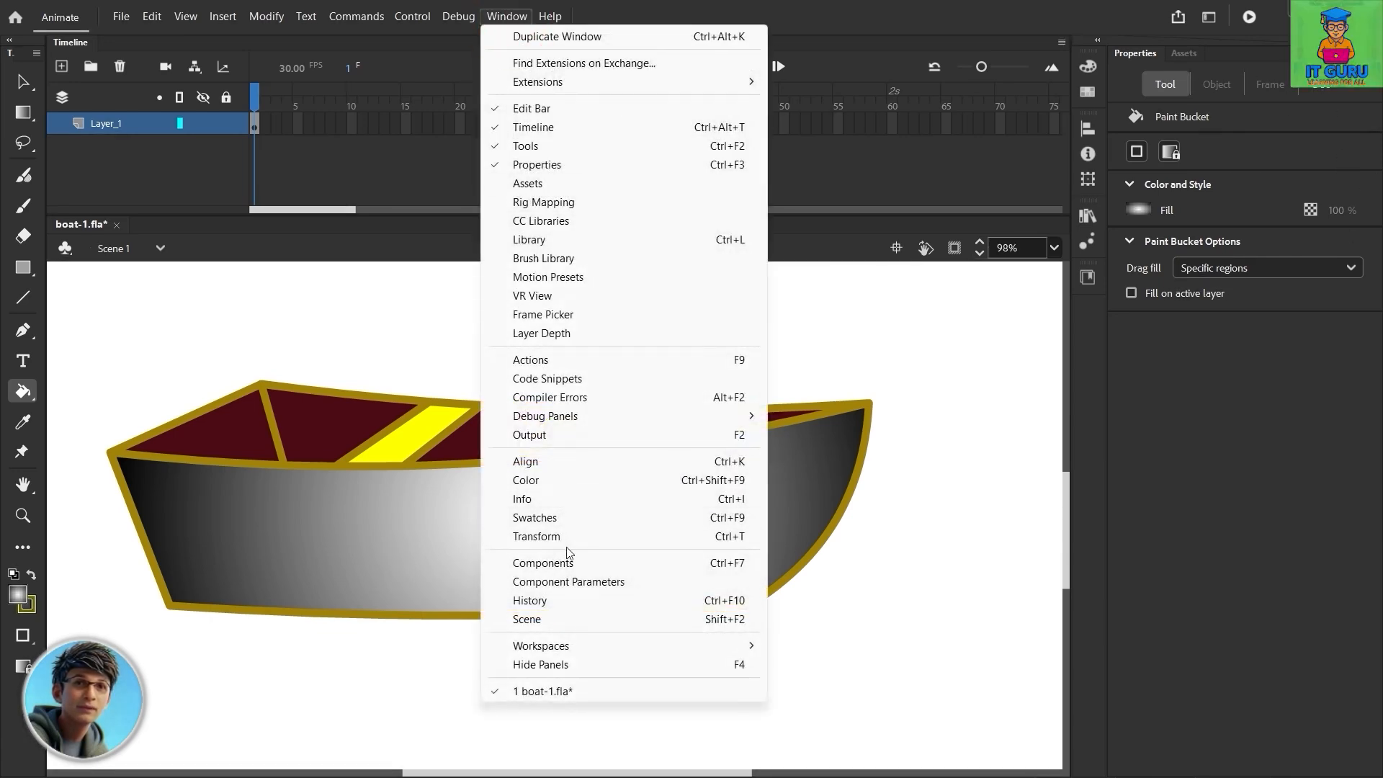
pyautogui.click(531, 479)
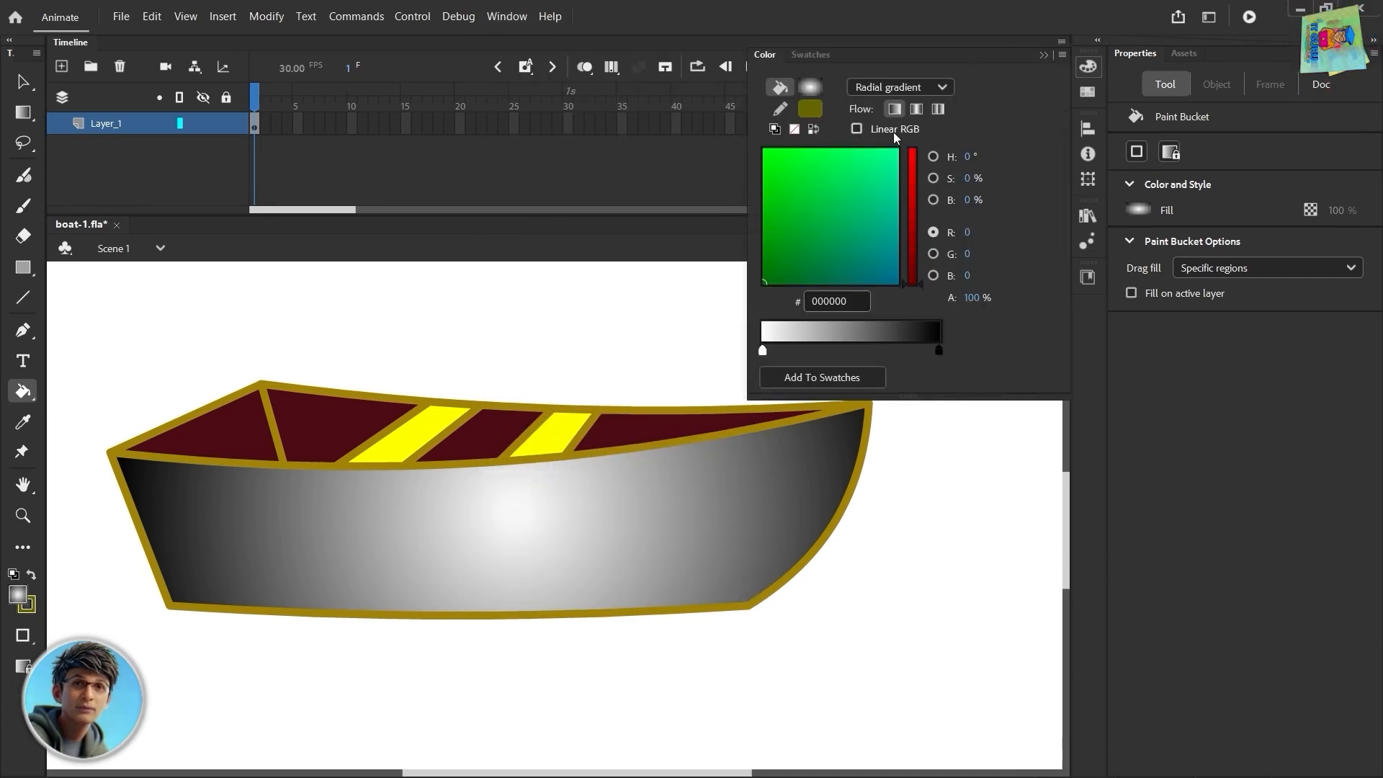
pyautogui.click(940, 89)
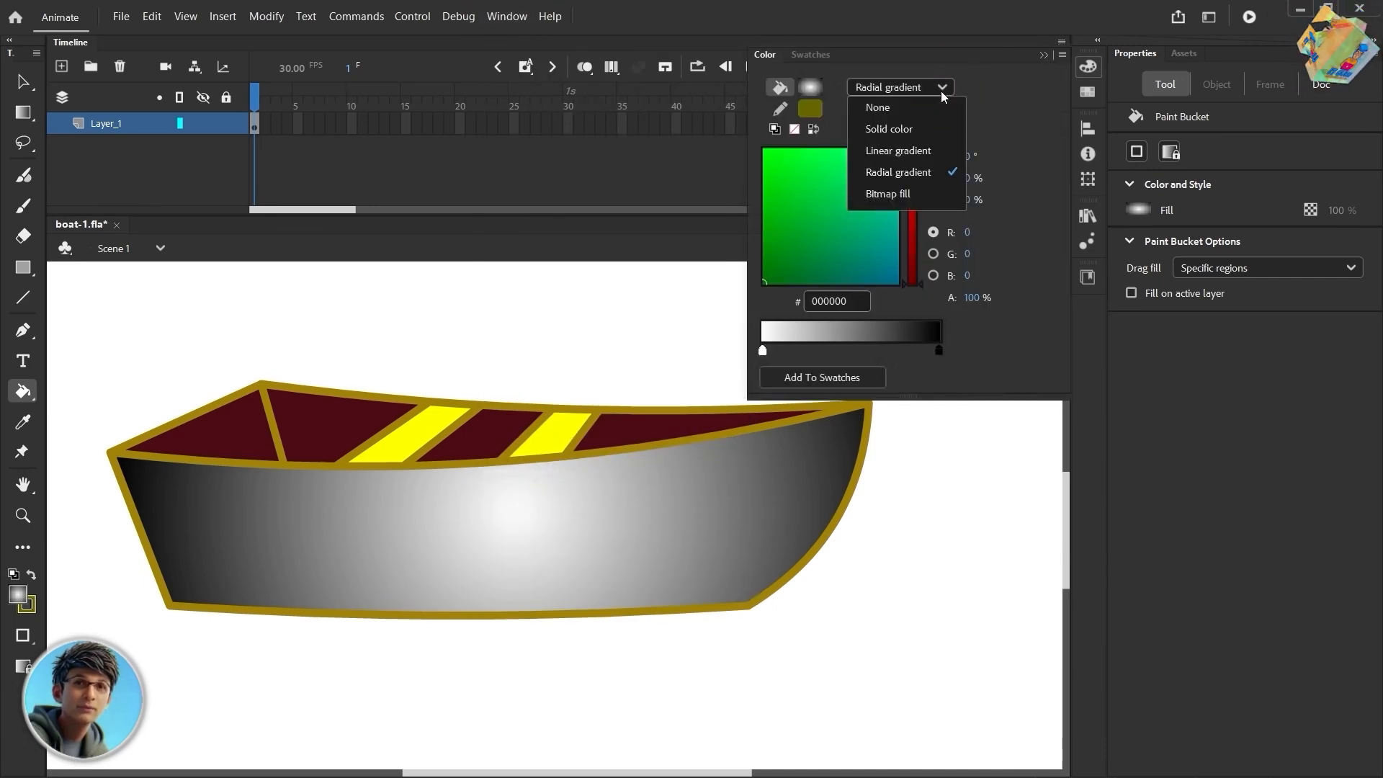
pyautogui.click(878, 155)
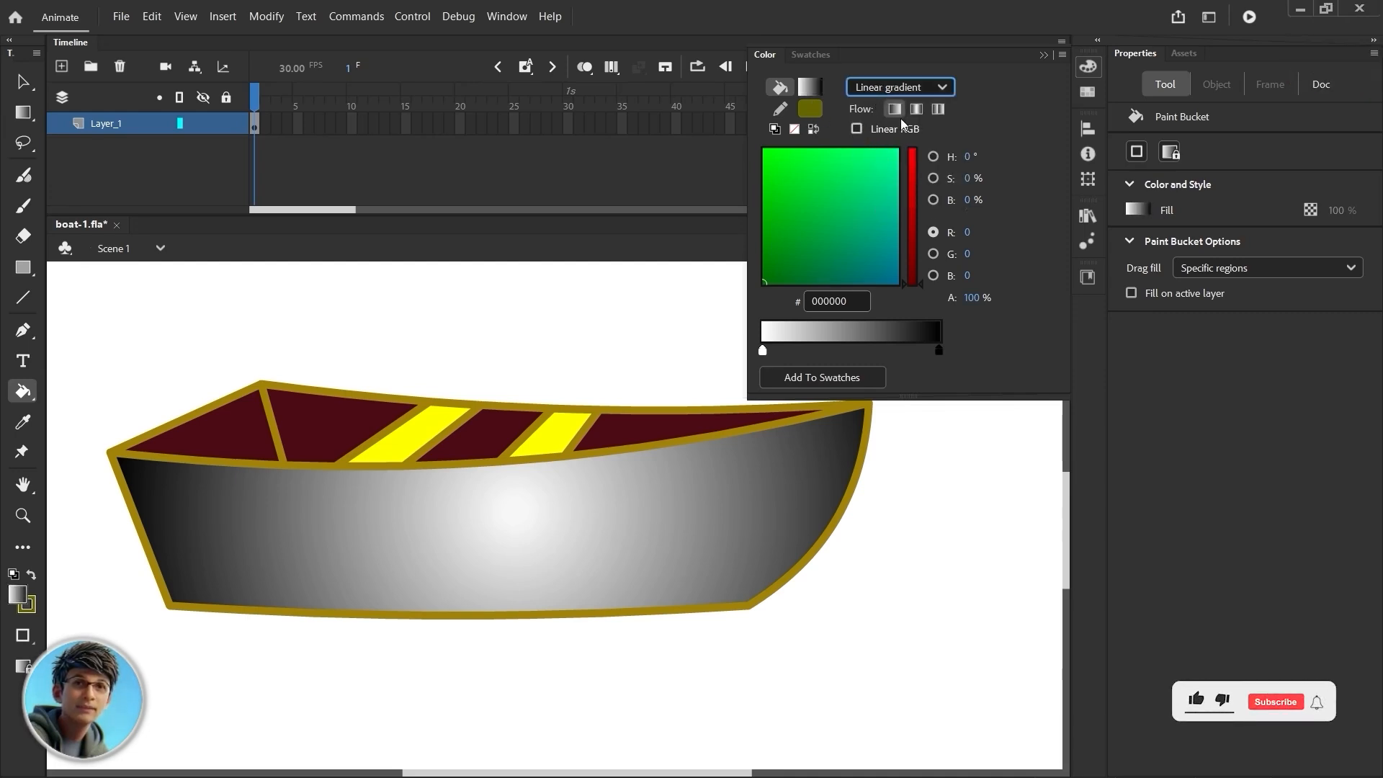
pyautogui.click(939, 109)
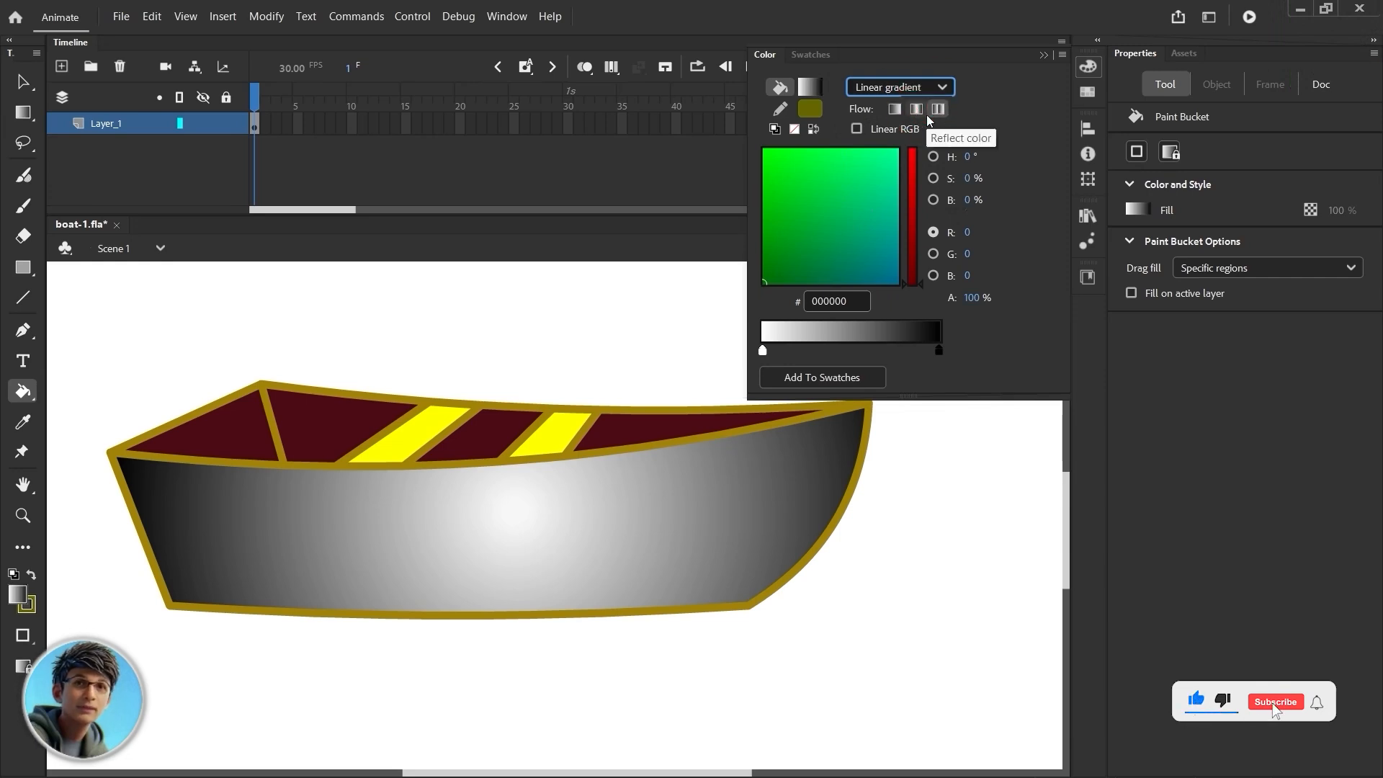
pyautogui.click(897, 111)
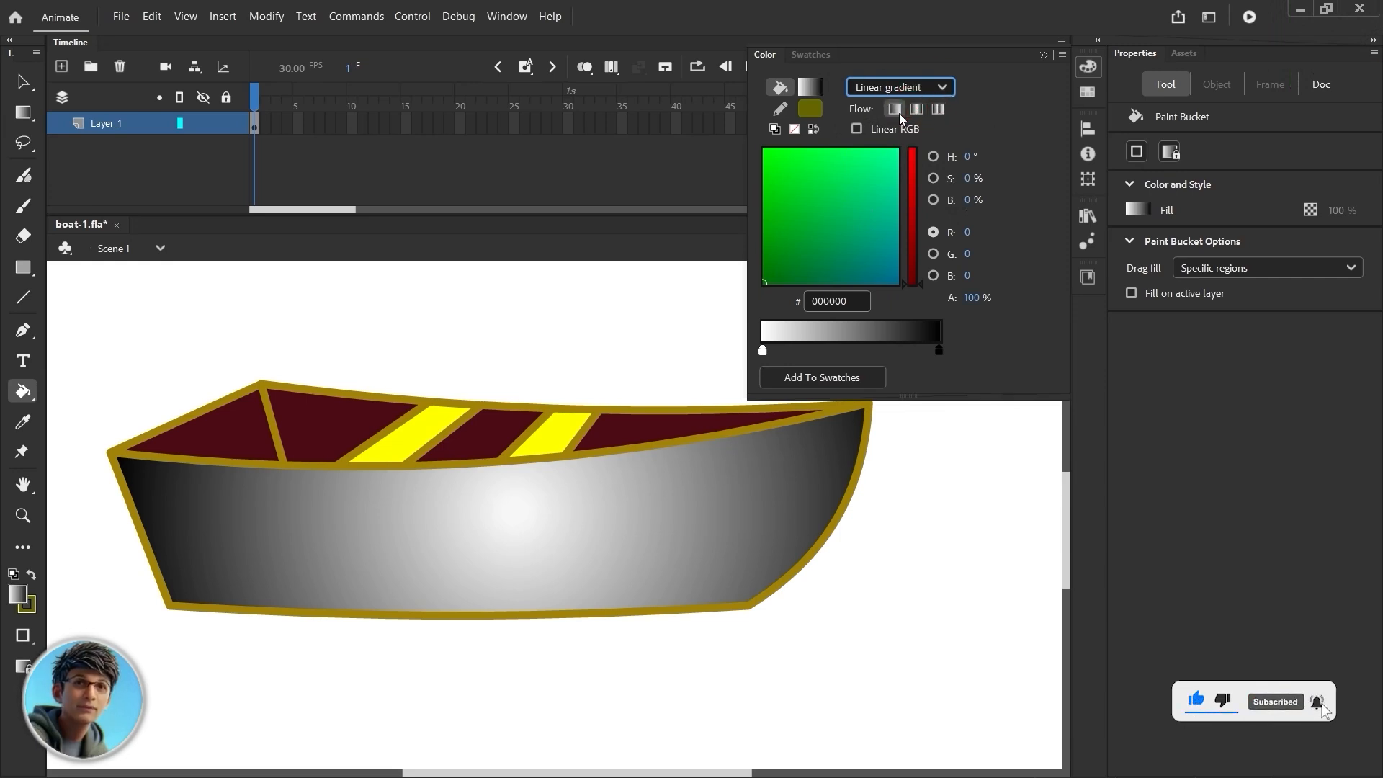
# Recolor the gradient's black end to blue #0071B6 and fill the boat's hull with the white-to-blue gradient
pyautogui.click(940, 351)
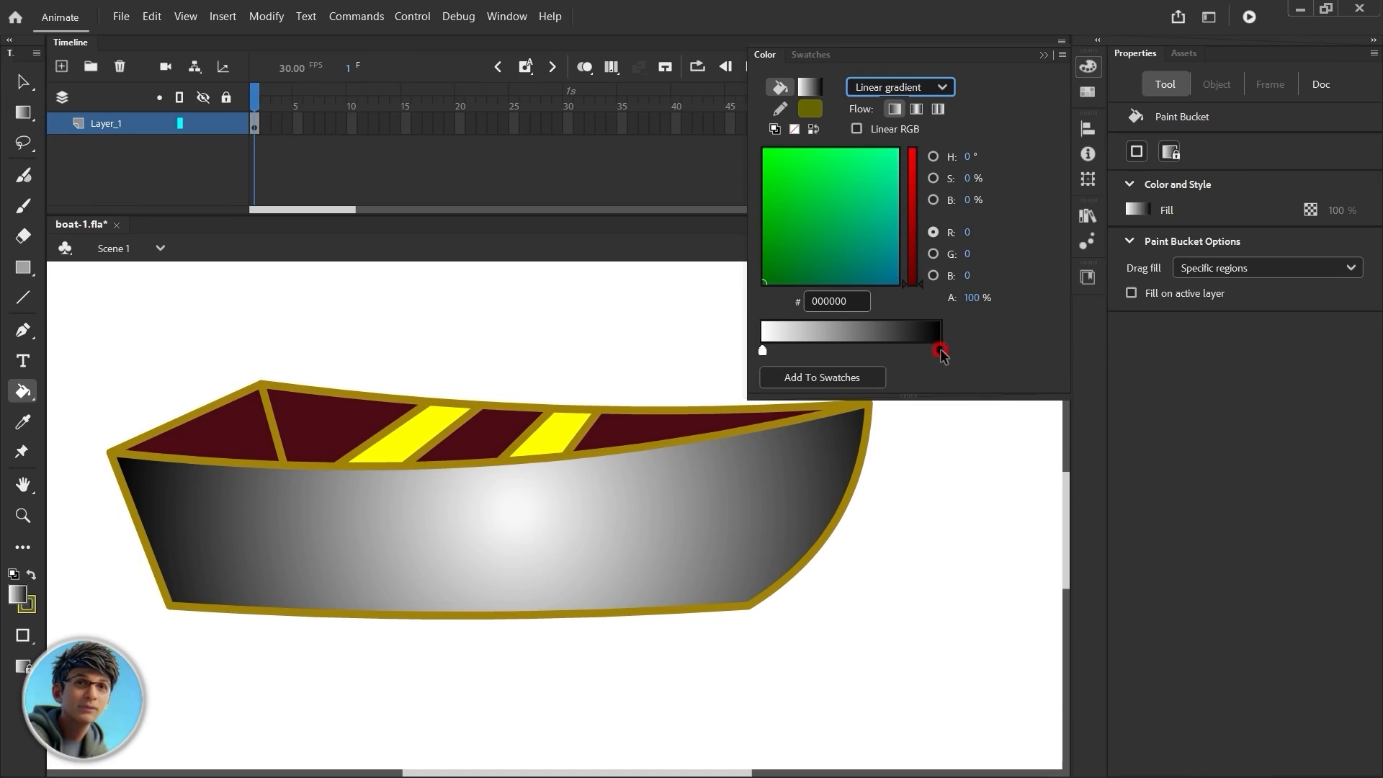
pyautogui.click(859, 224)
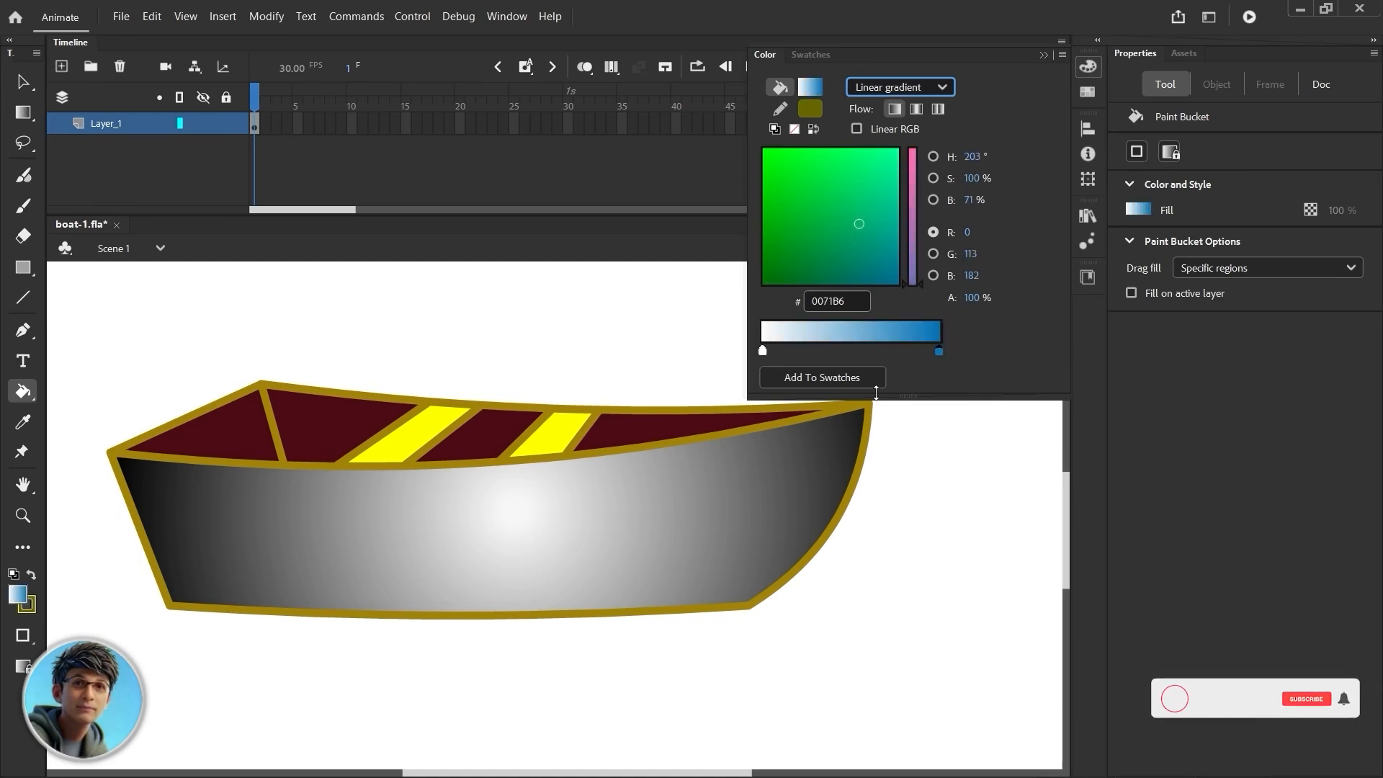
pyautogui.click(481, 542)
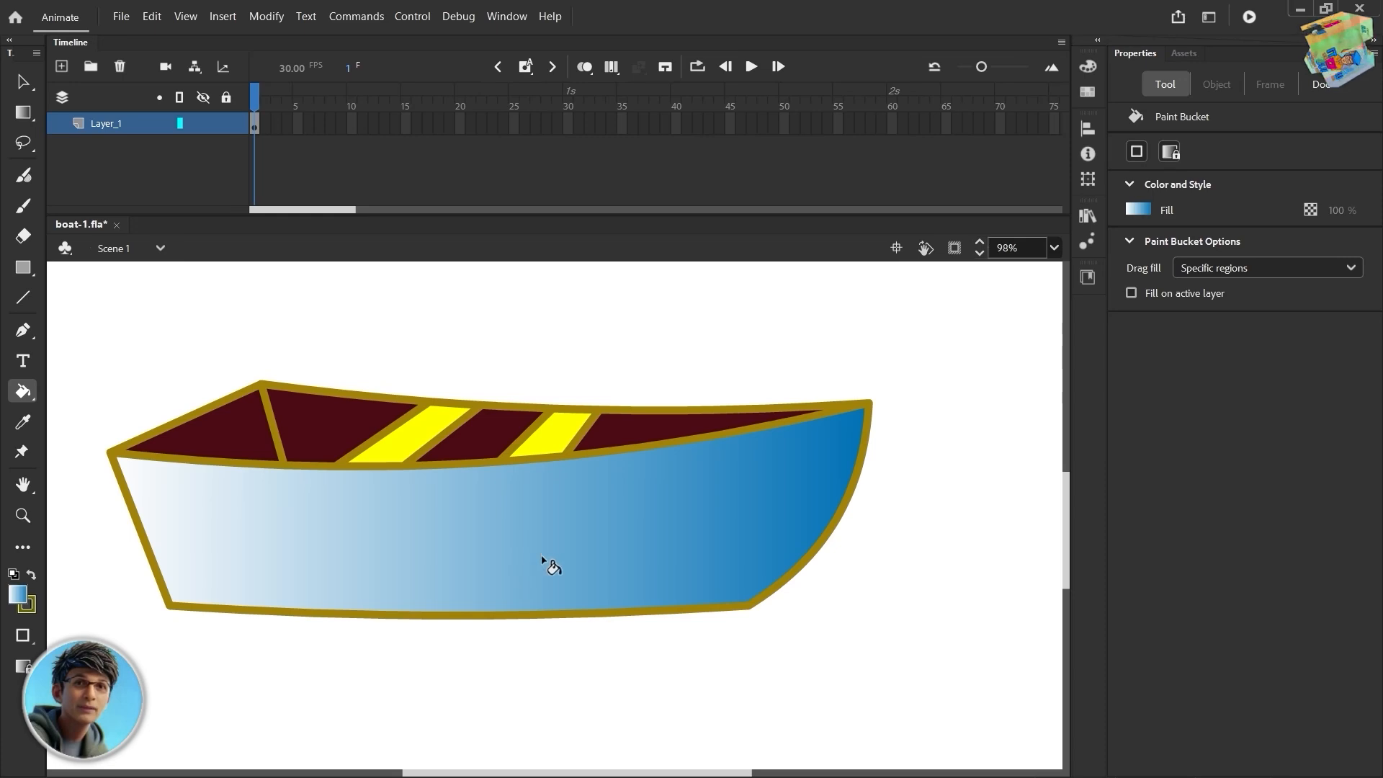
# Use the Gradient Transform tool on the hull's fill to narrow the gradient slightly and shift its center toward the bow
pyautogui.click(23, 112)
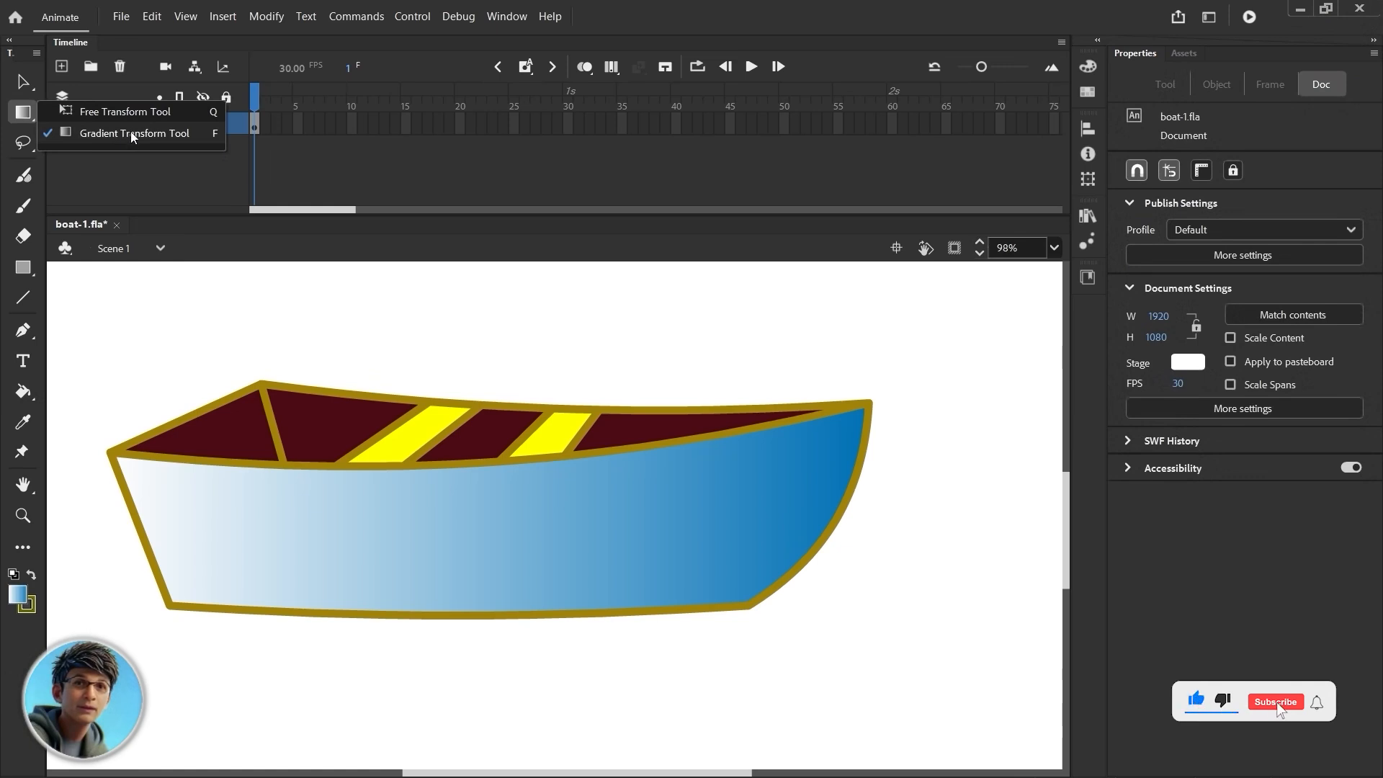
pyautogui.click(123, 134)
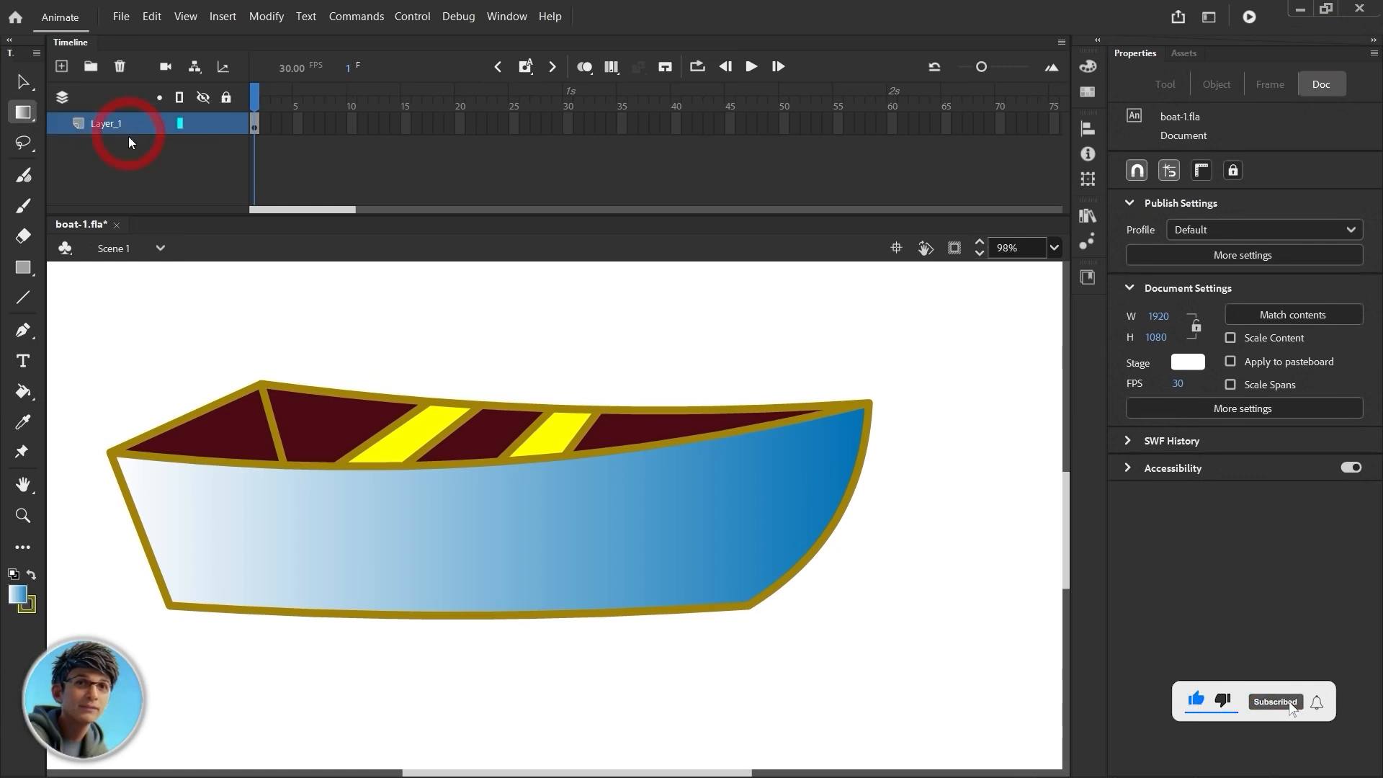
pyautogui.click(477, 529)
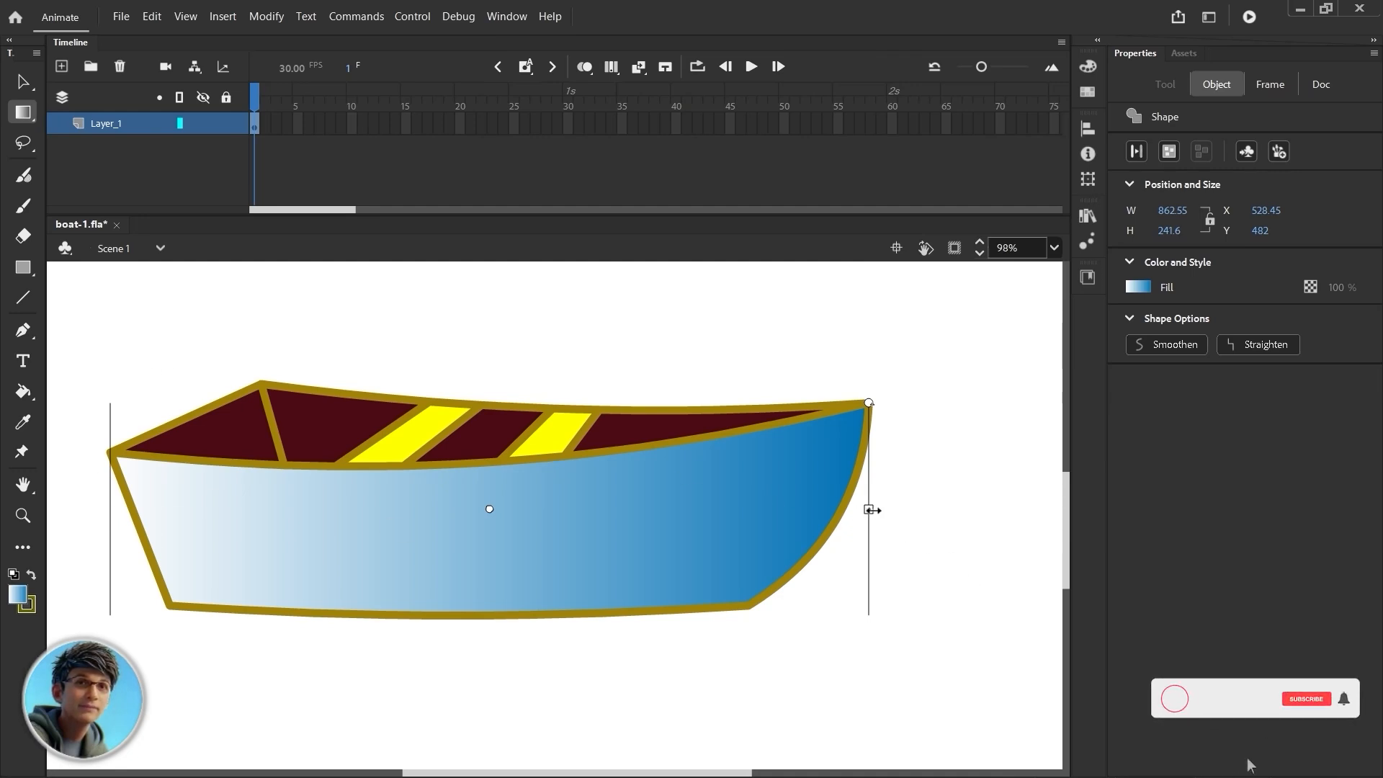
pyautogui.moveTo(872, 510); pyautogui.dragTo(863, 560)
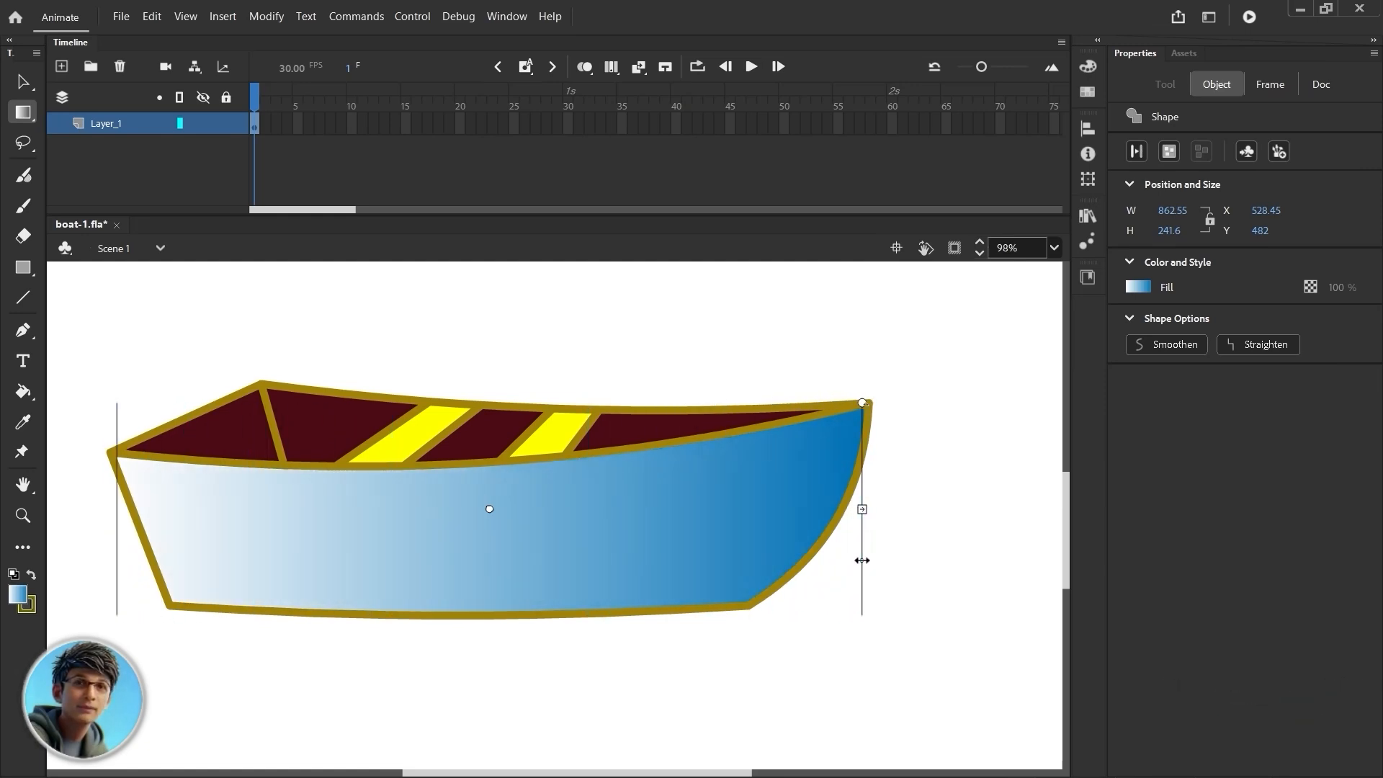
pyautogui.moveTo(489, 512)
pyautogui.mouseDown()
pyautogui.moveTo(611, 509)
pyautogui.moveTo(504, 525)
pyautogui.moveTo(507, 510)
pyautogui.mouseUp()
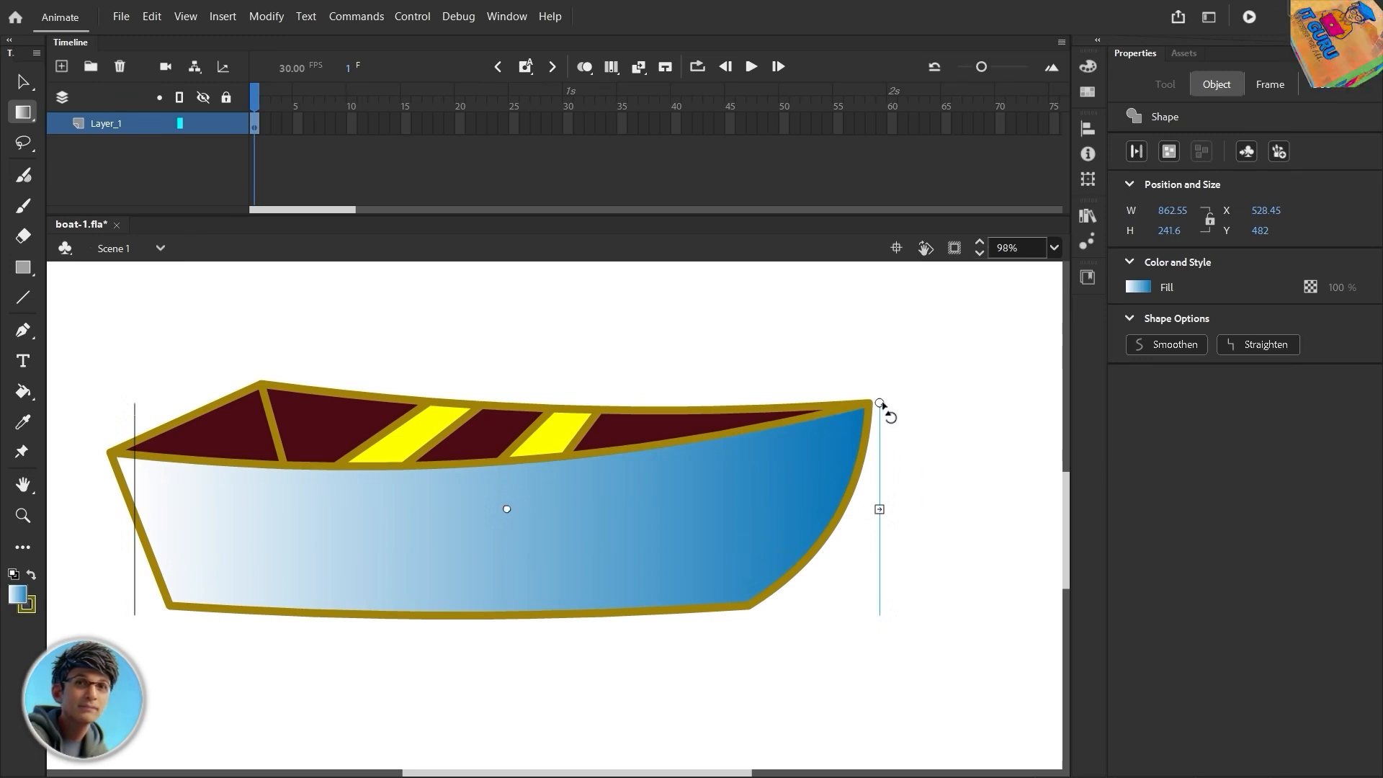
# Rotate the hull's gradient to a diagonal of about 45 degrees and narrow it around the hull's middle
pyautogui.moveTo(879, 404); pyautogui.dragTo(533, 469)
pyautogui.click(510, 548)
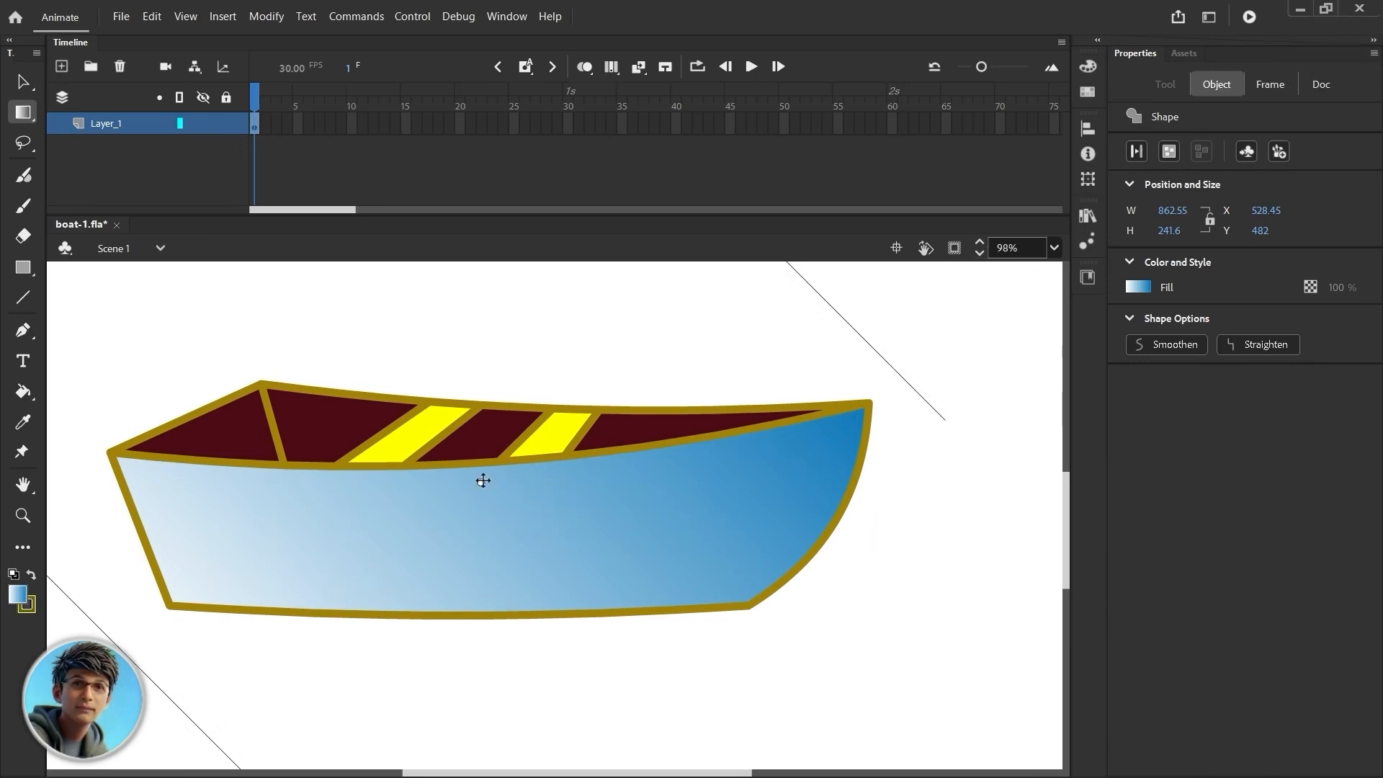
pyautogui.moveTo(479, 485)
pyautogui.mouseDown()
pyautogui.moveTo(491, 512)
pyautogui.moveTo(466, 498)
pyautogui.mouseUp()
pyautogui.scroll(-2, 470, 526)
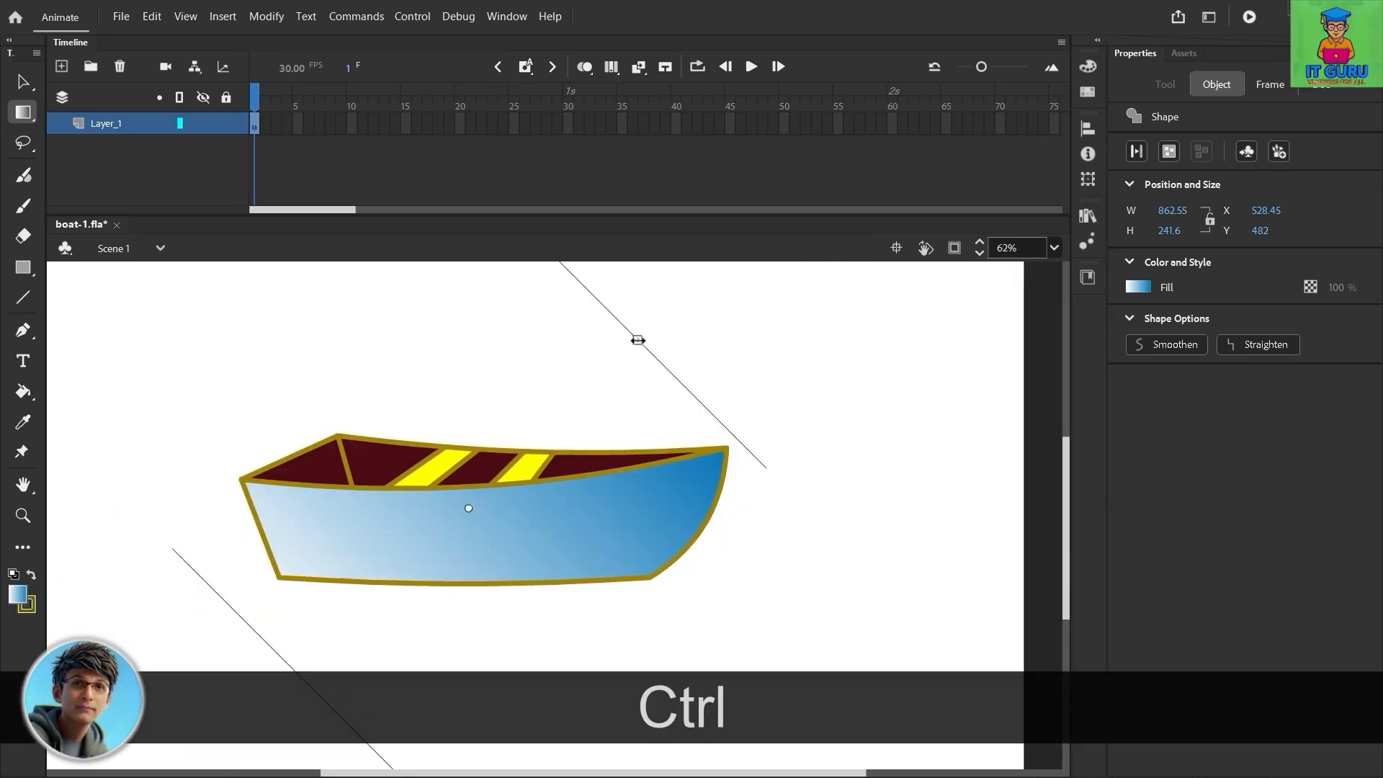
pyautogui.moveTo(638, 339); pyautogui.dragTo(562, 414)
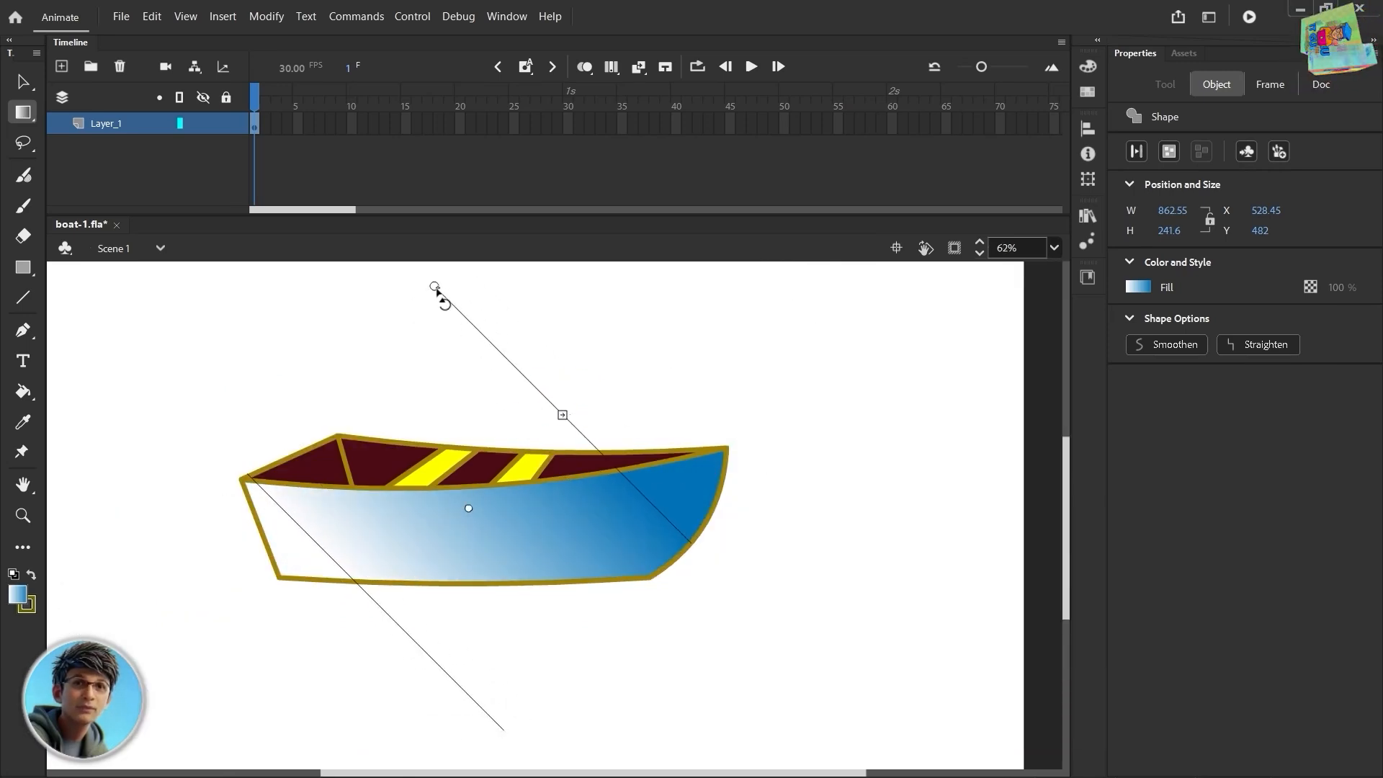
# Rotate the hull's gradient back so it runs horizontally, widen it across most of the hull and move it toward the bow
pyautogui.moveTo(435, 287); pyautogui.dragTo(621, 306)
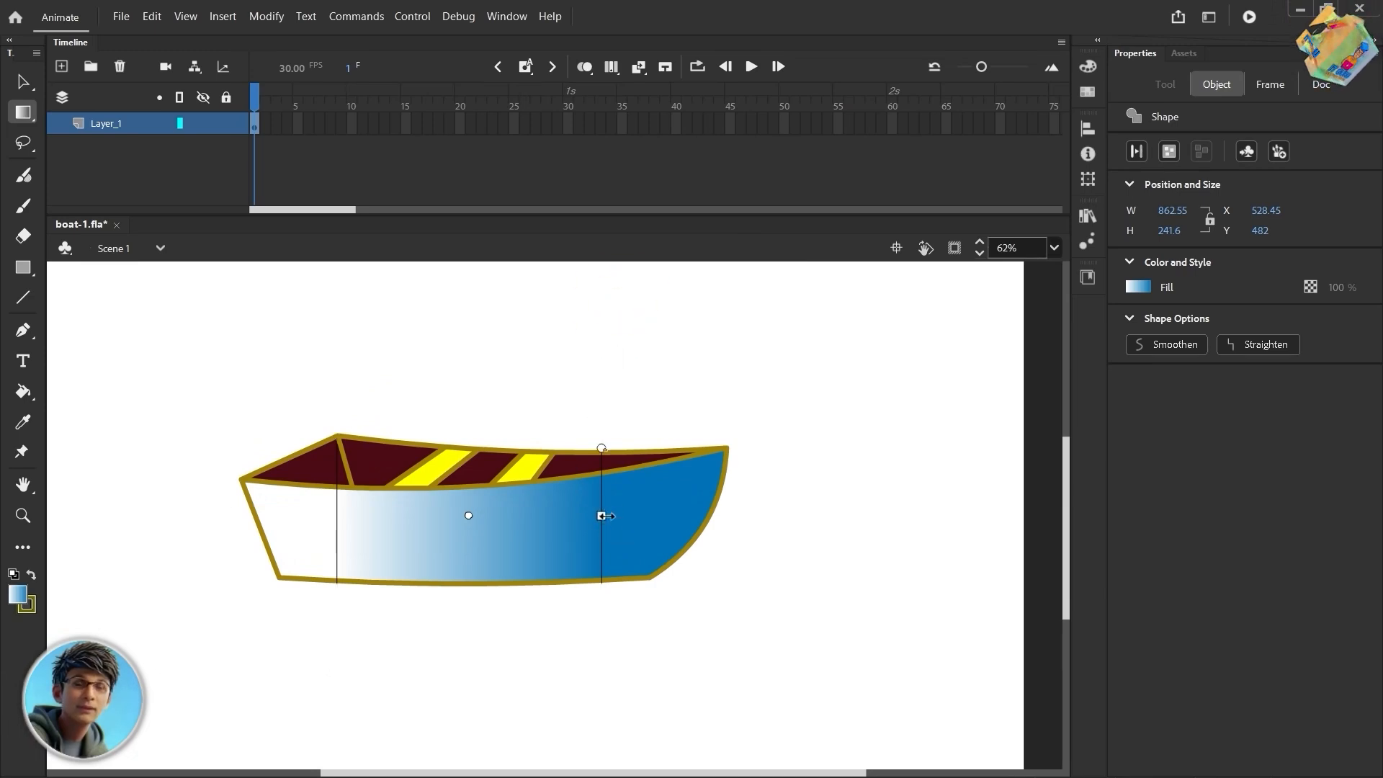
pyautogui.moveTo(601, 516); pyautogui.dragTo(669, 516)
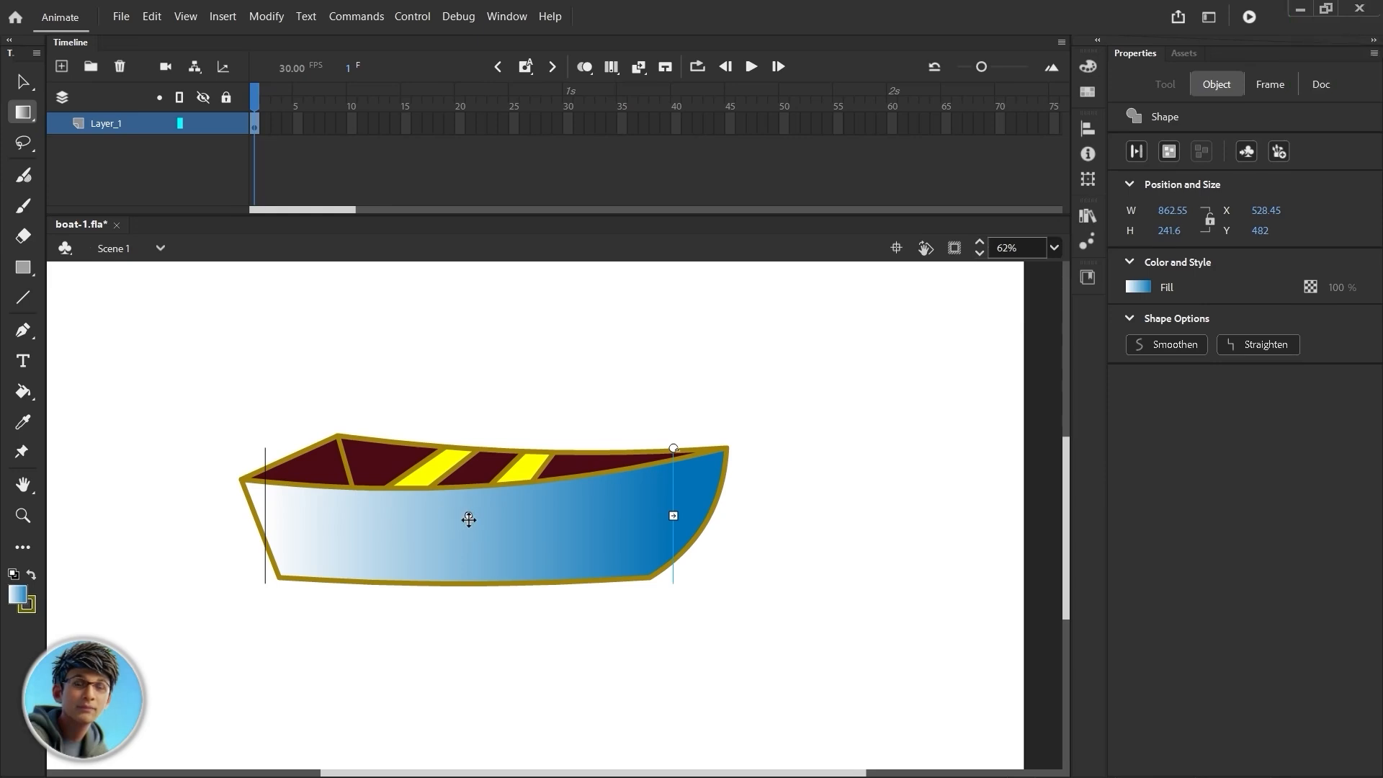
pyautogui.moveTo(469, 520); pyautogui.dragTo(506, 516)
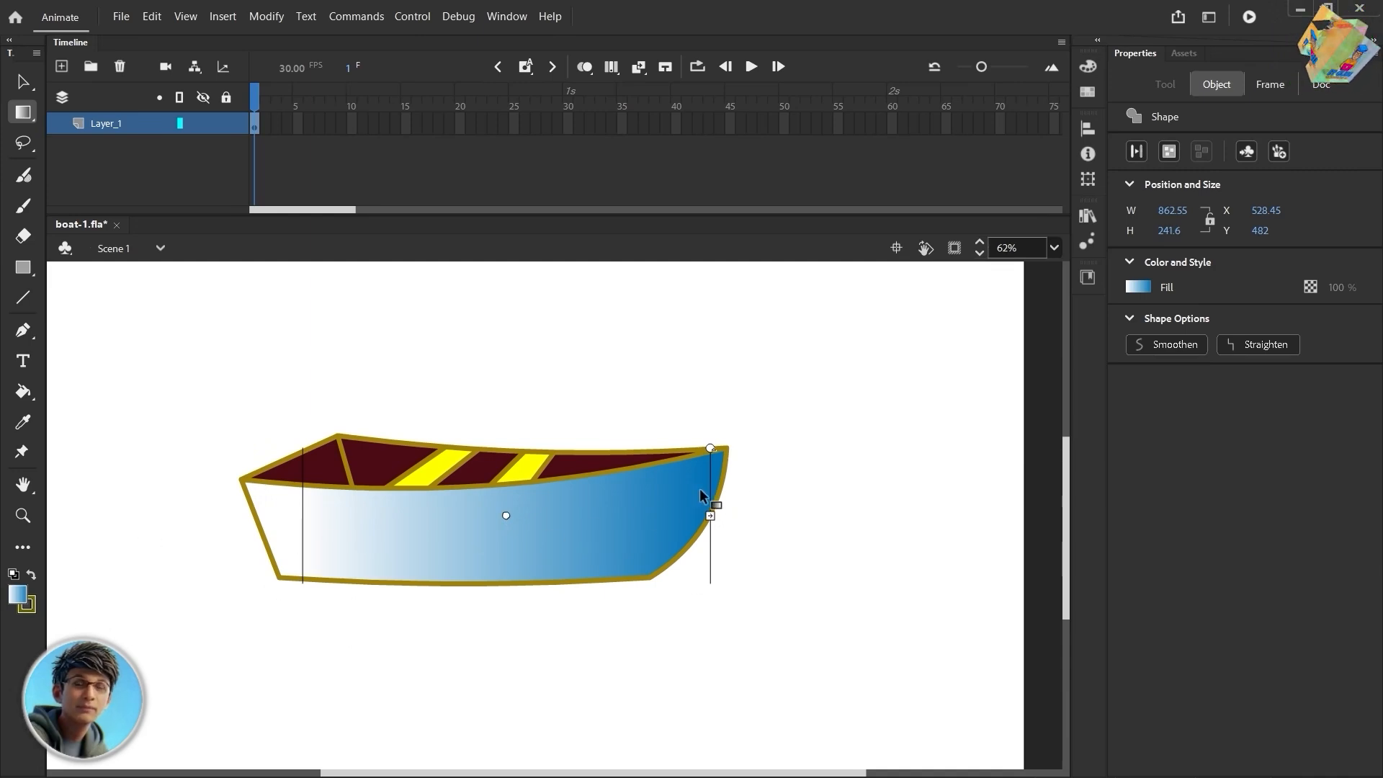
pyautogui.click(589, 654)
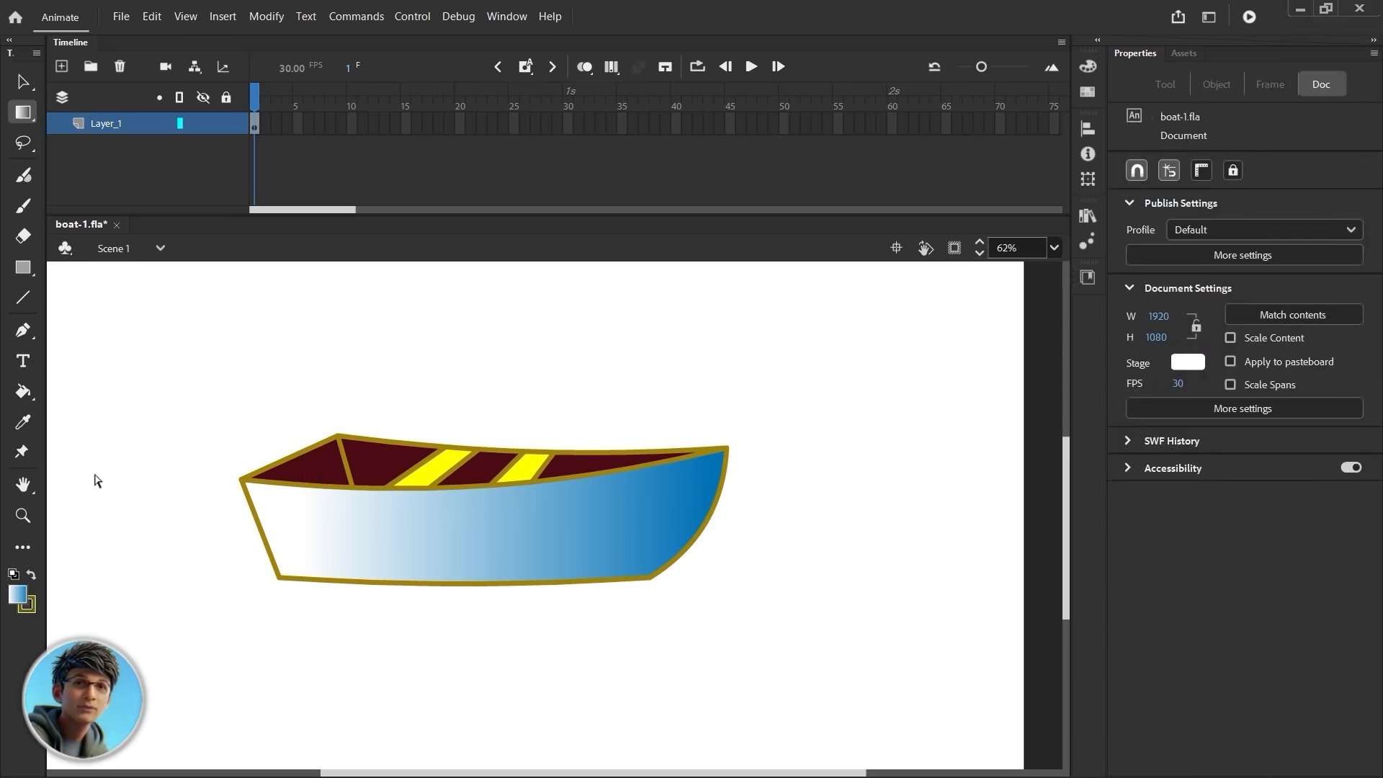
# Fill the four dark maroon sections of the boat's interior with the white-to-blue gradient using the Paint Bucket
pyautogui.click(22, 393)
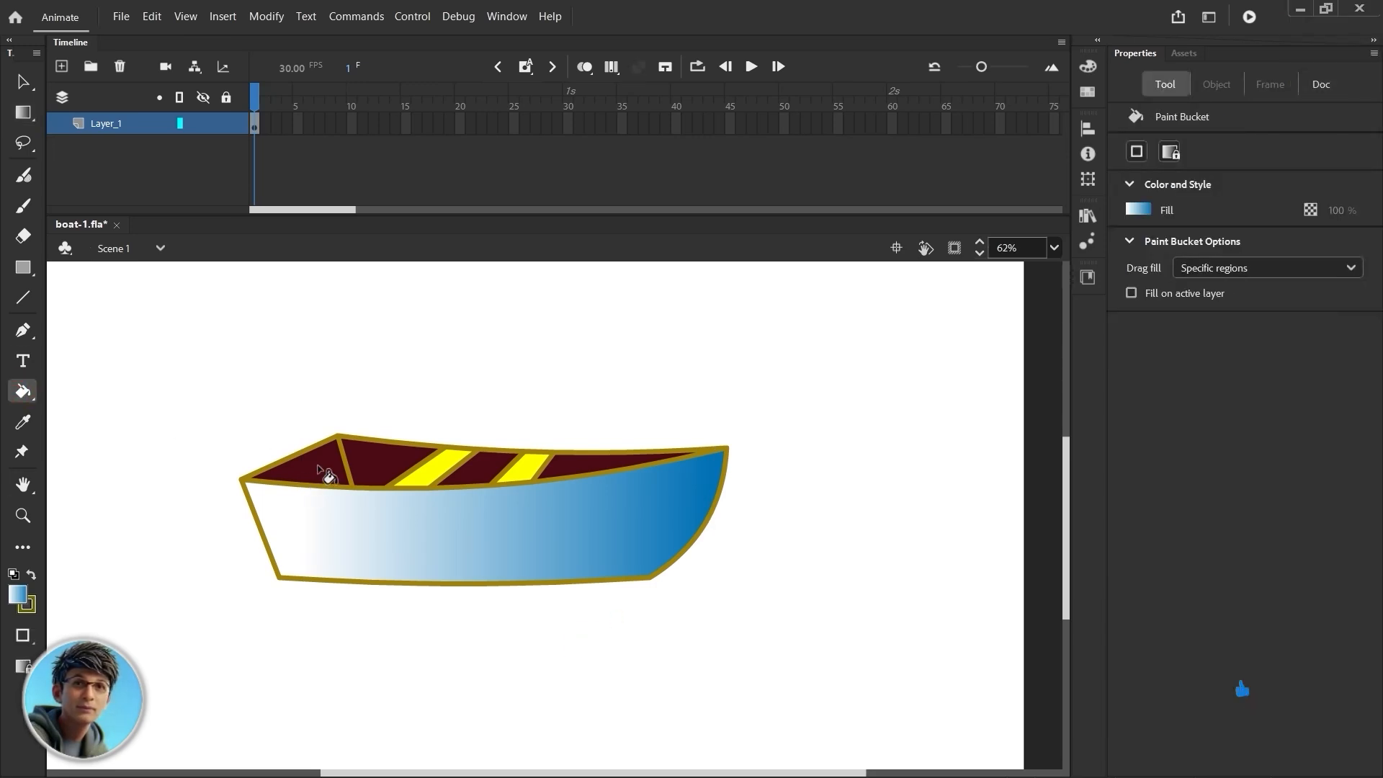
pyautogui.click(325, 474)
pyautogui.click(380, 469)
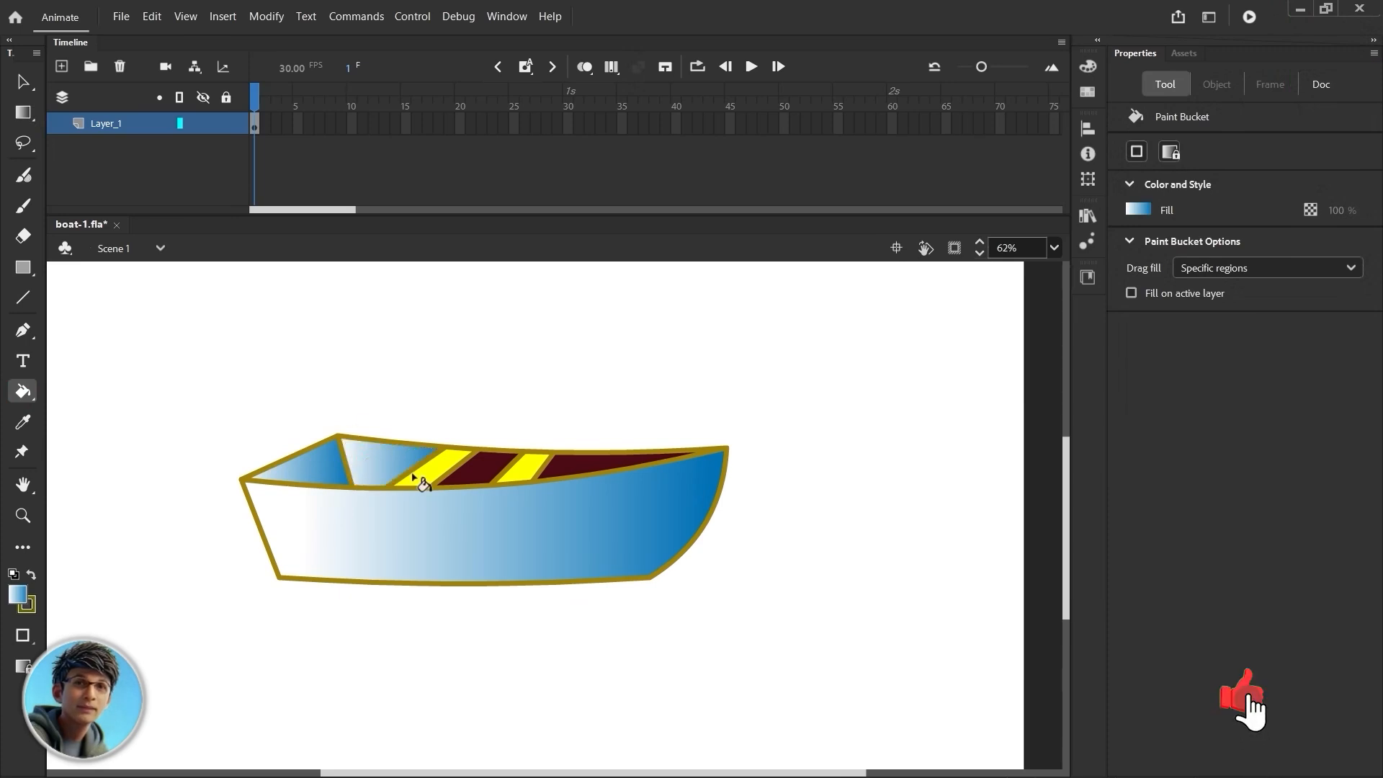
pyautogui.click(483, 475)
pyautogui.click(587, 472)
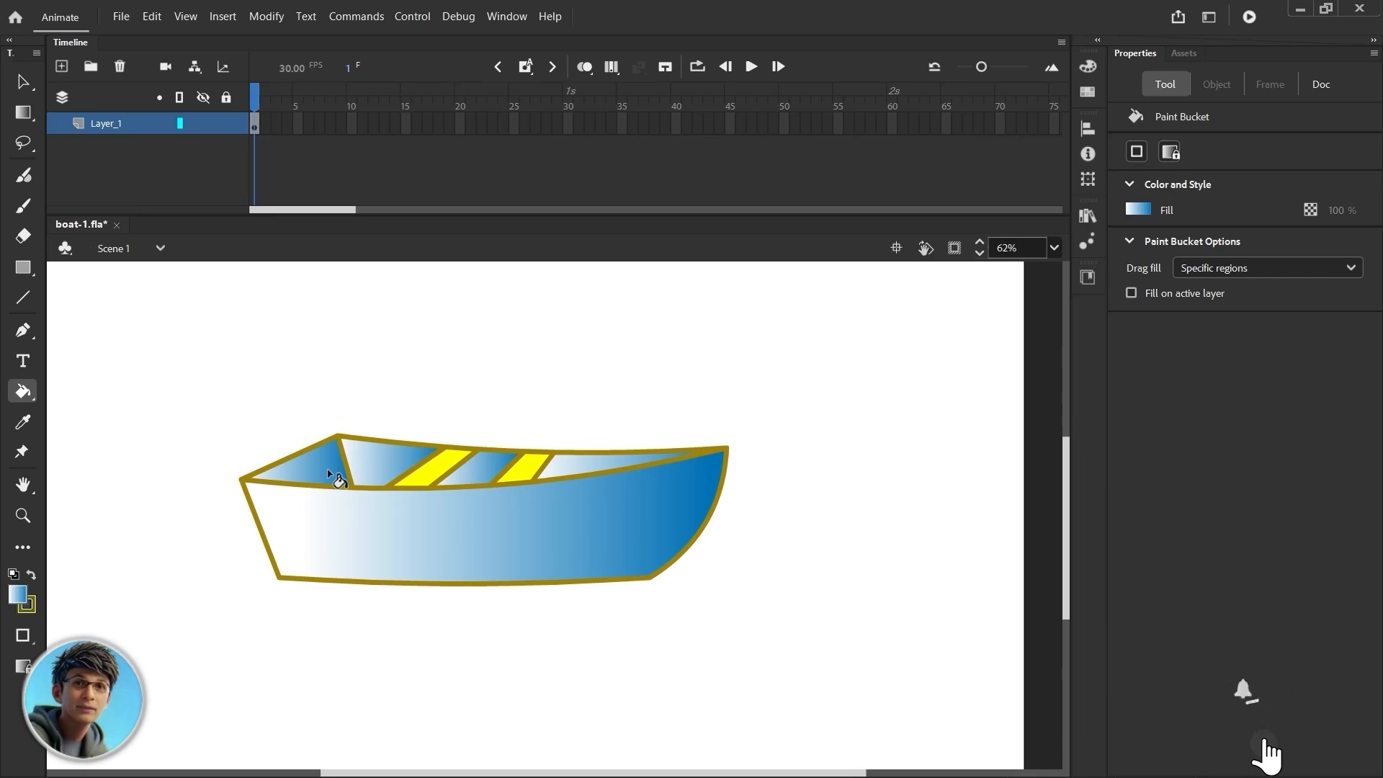
# Change the gradient's blue end to the brighter blue 003AEB and refill the boat's interior sections with it
pyautogui.click(507, 16)
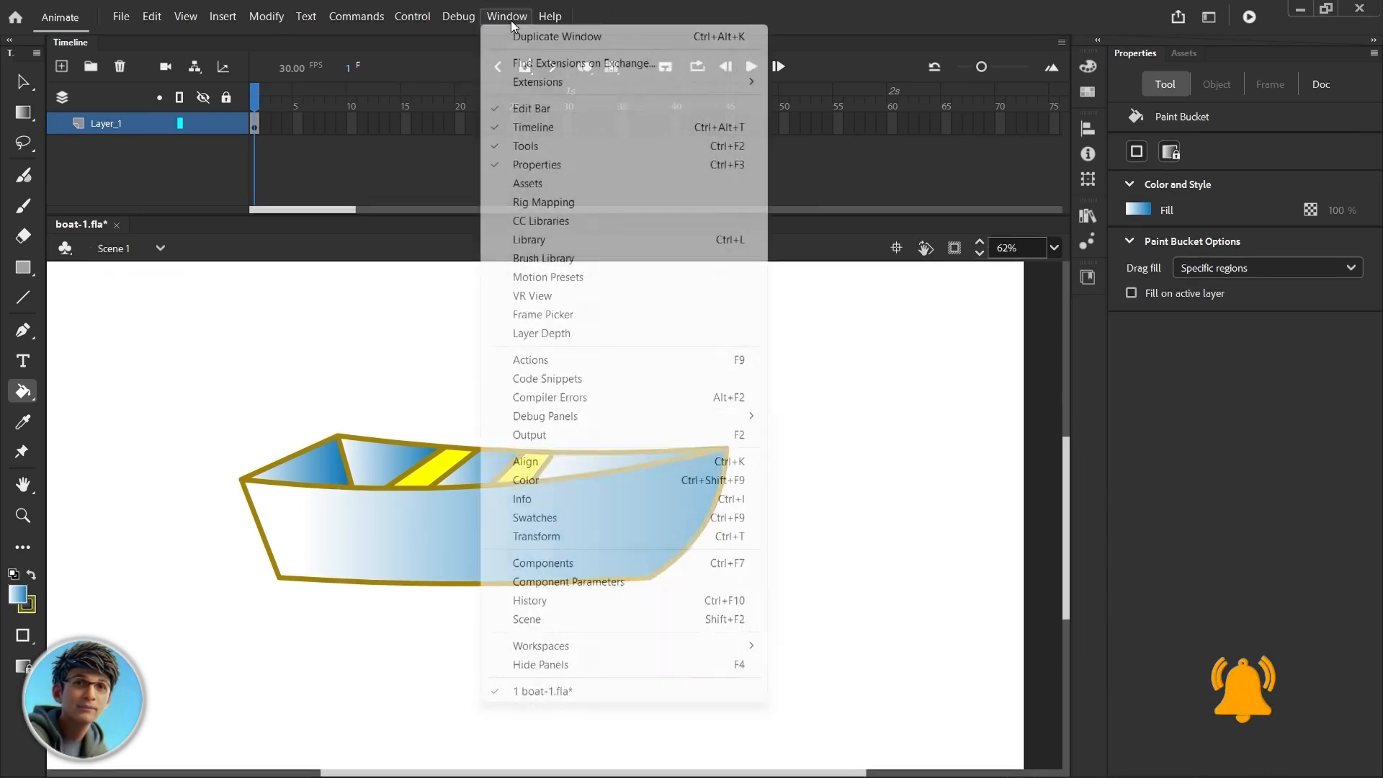
pyautogui.click(612, 480)
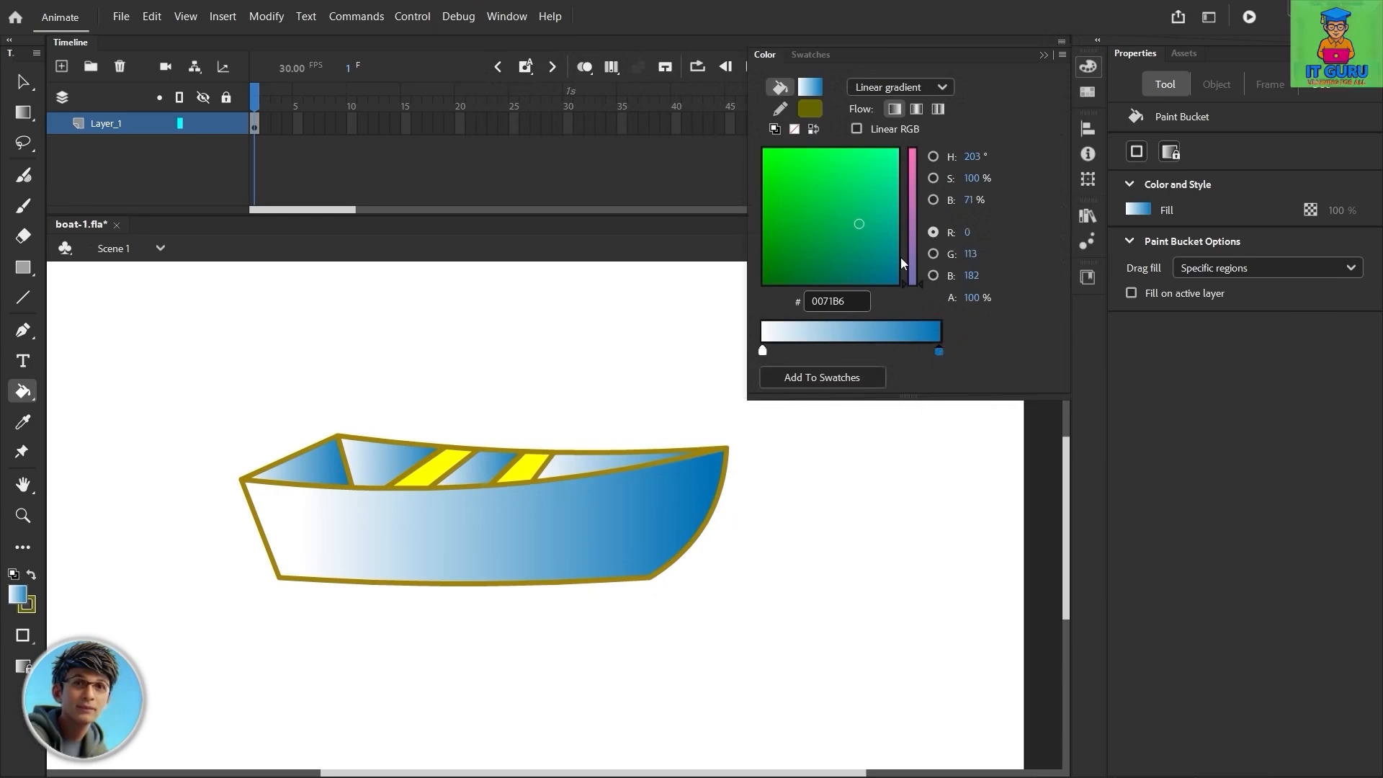
pyautogui.moveTo(882, 258); pyautogui.dragTo(888, 256)
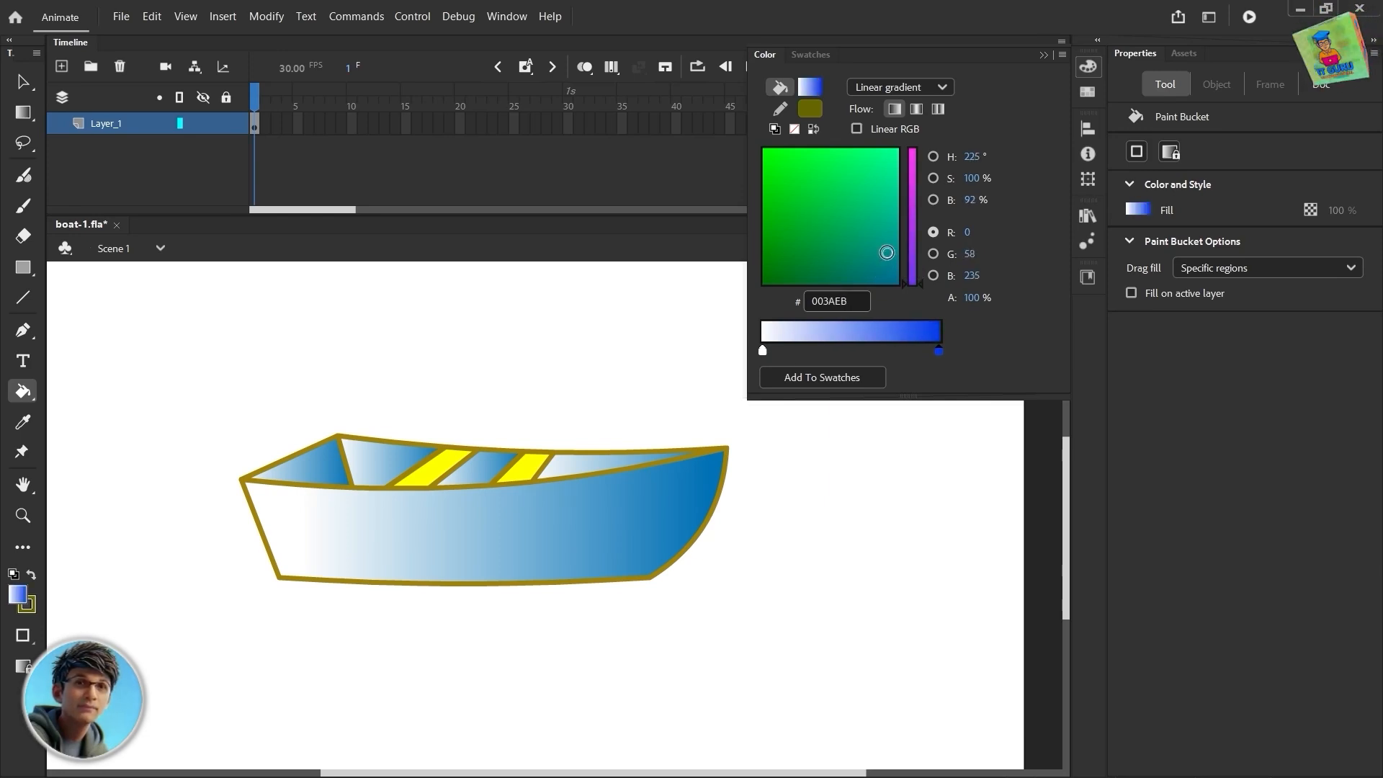
pyautogui.click(320, 464)
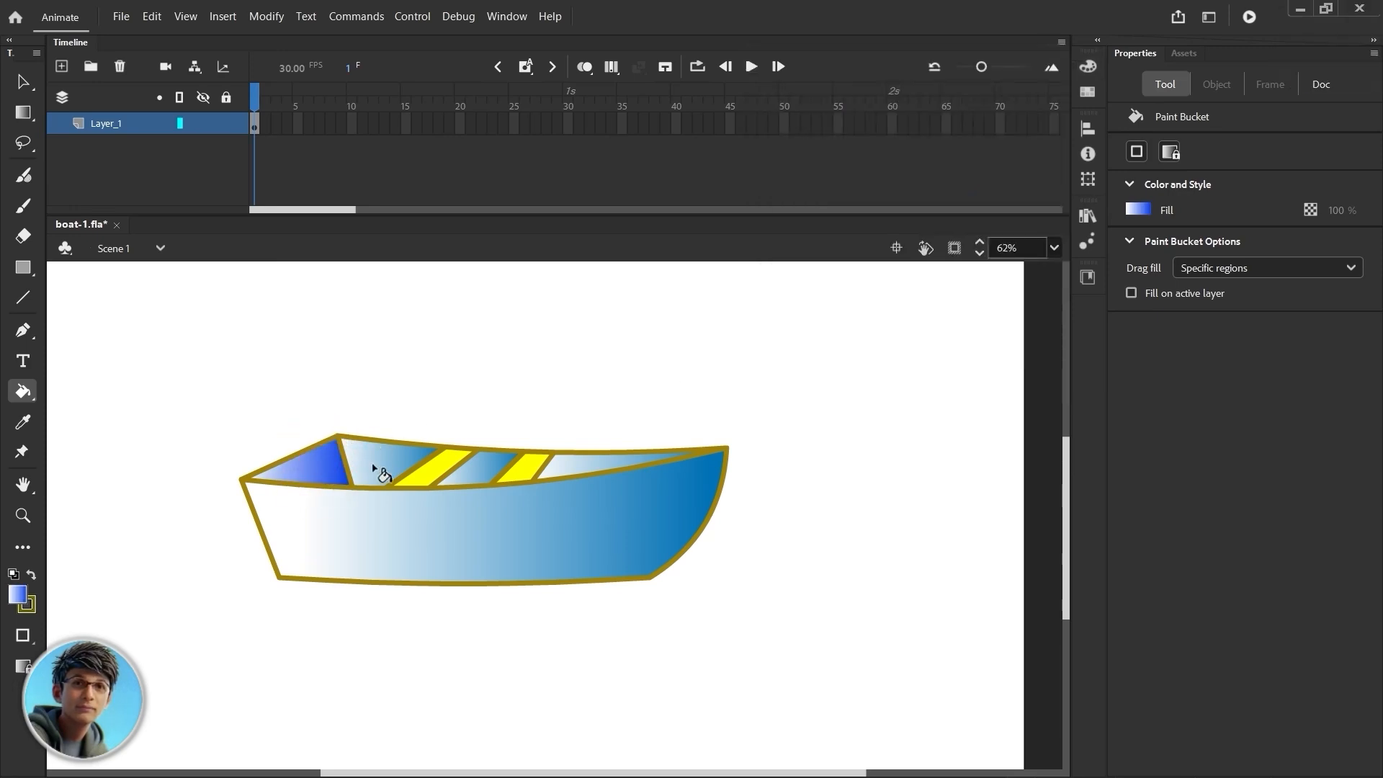
pyautogui.click(378, 464)
pyautogui.click(486, 474)
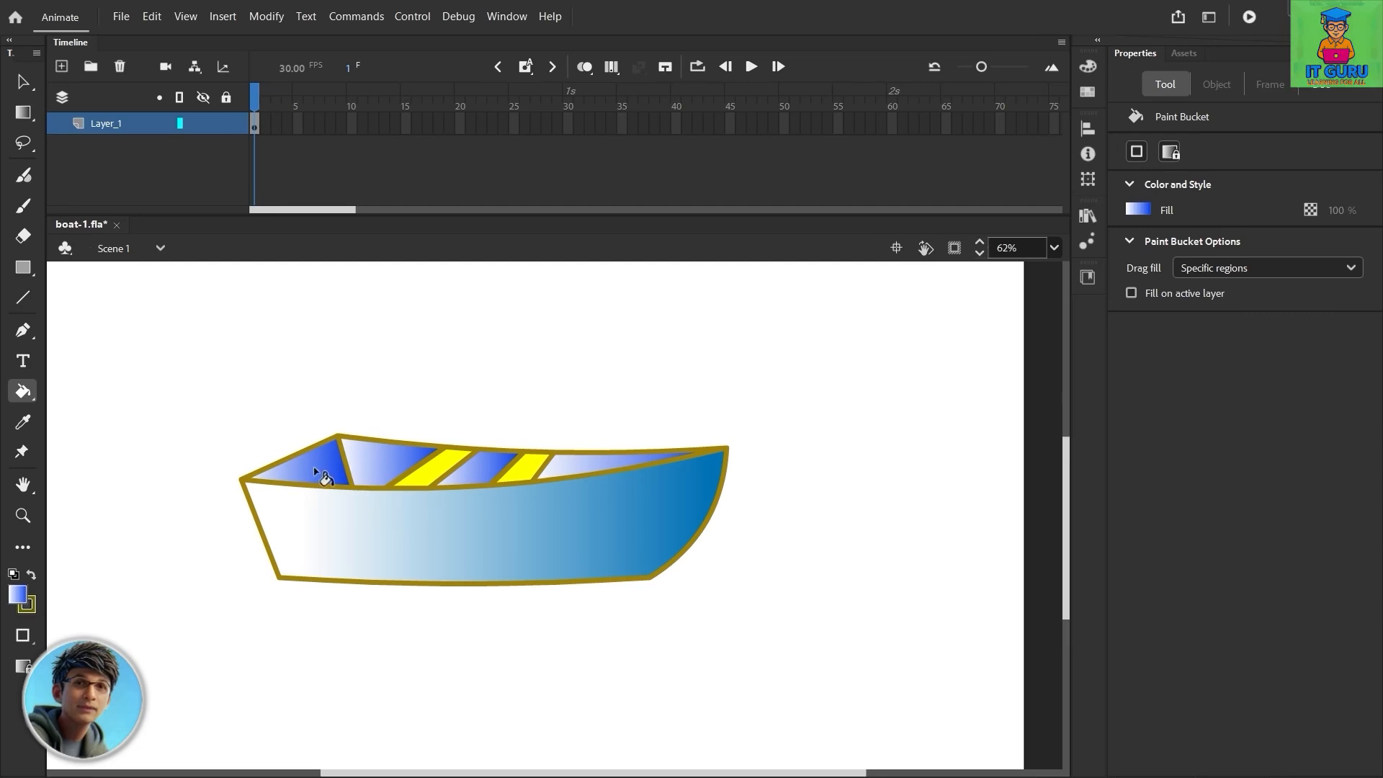
# Use the Gradient Transform tool to rotate the stern interior section's gradient to vertical, white above blue, and center it slightly lower
pyautogui.press('f')
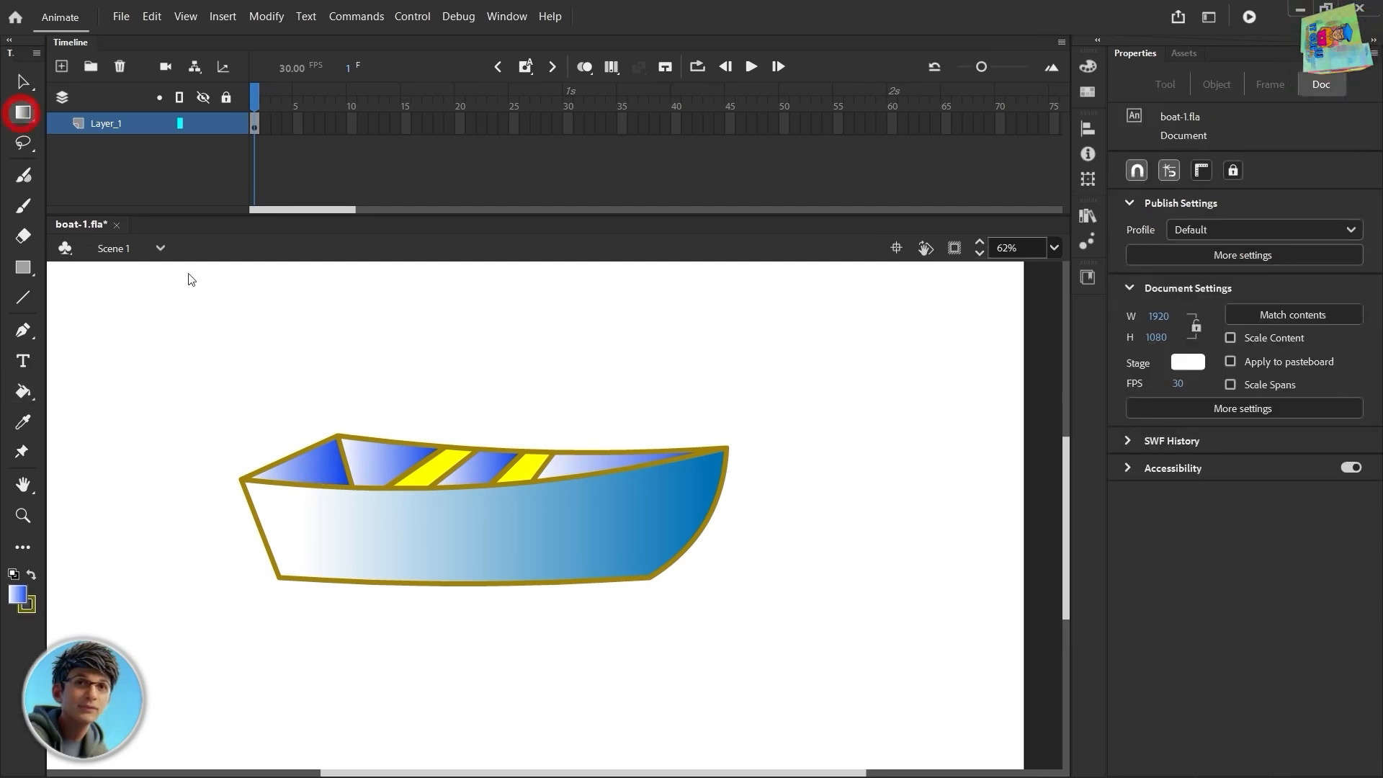
pyautogui.click(313, 463)
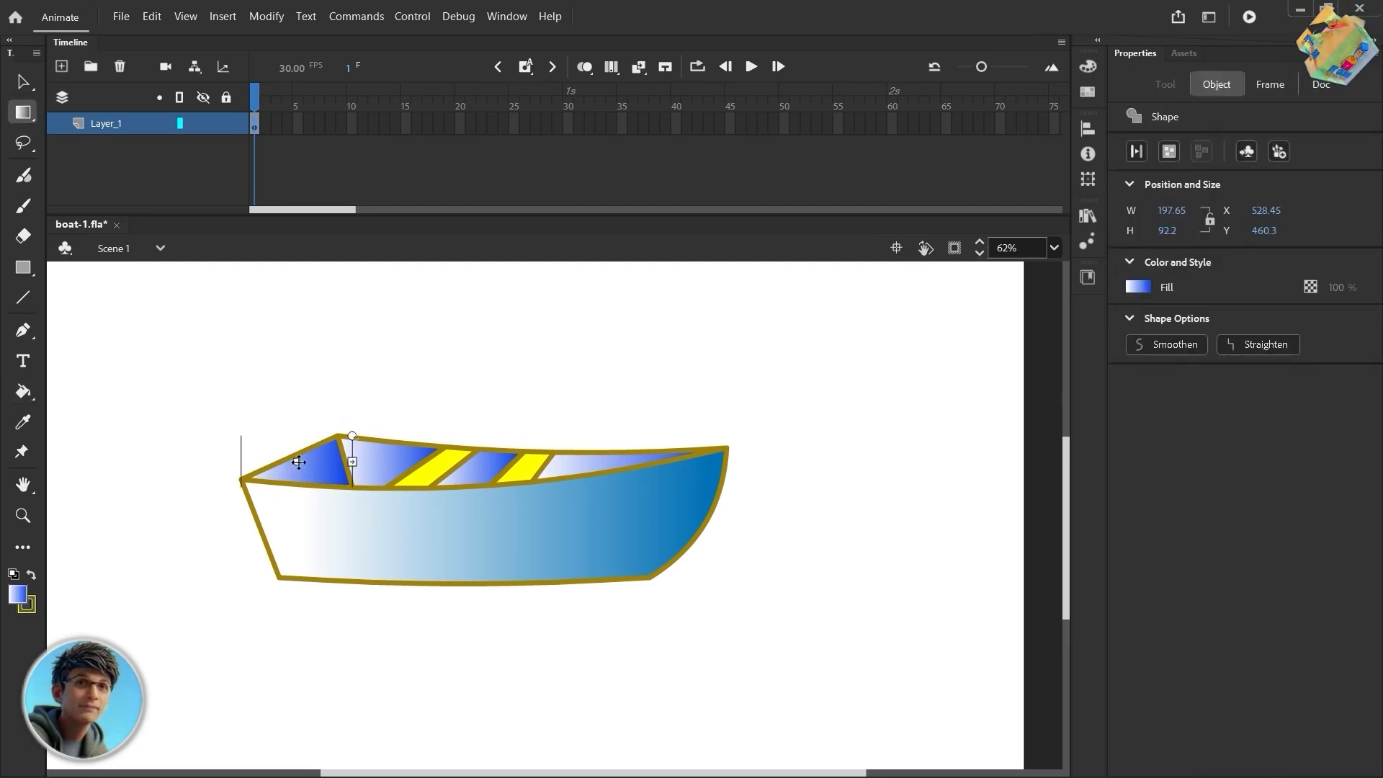
pyautogui.moveTo(298, 463); pyautogui.dragTo(295, 497)
pyautogui.click(294, 432)
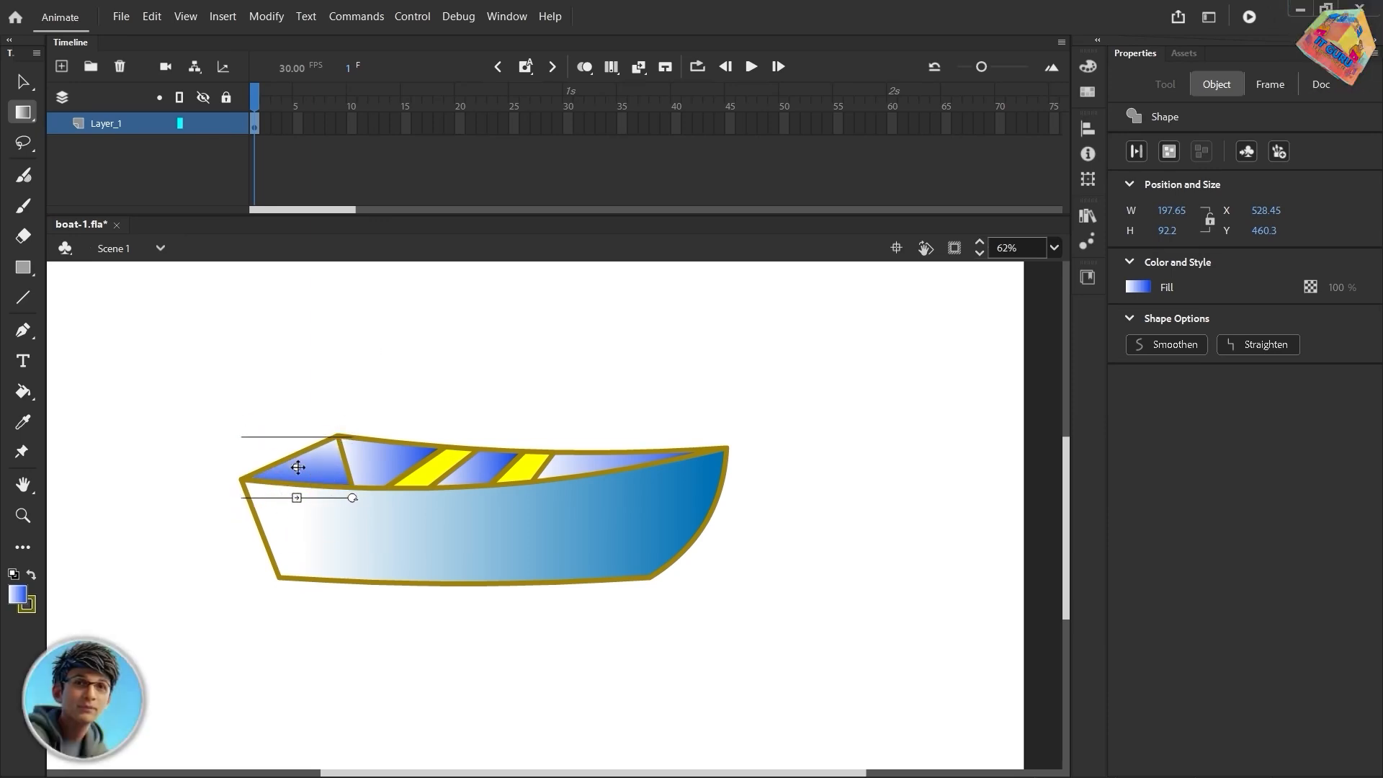
pyautogui.click(295, 469)
pyautogui.click(381, 395)
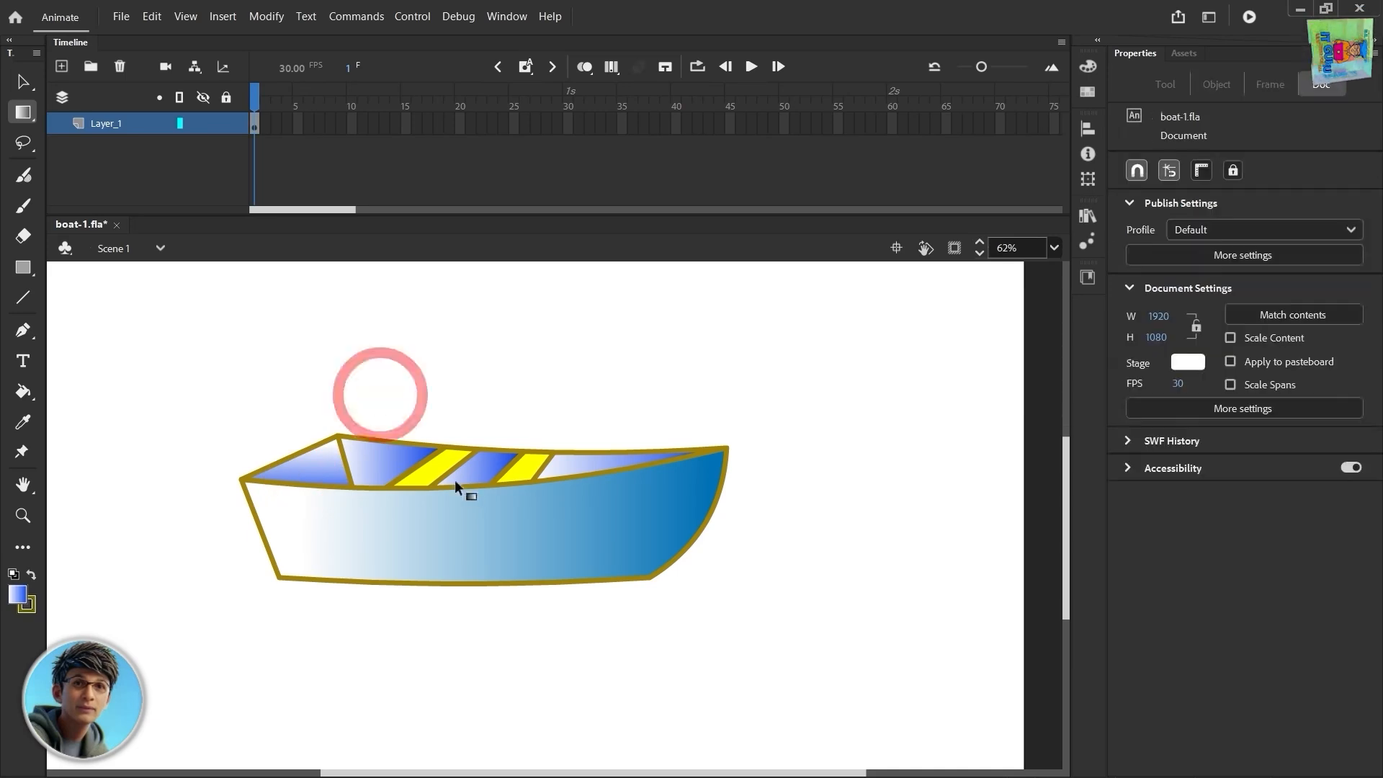
# Rotate the gradients of the interior sections before the first seat and between the seats to vertical, white above blue, and shift them slightly down
pyautogui.click(383, 463)
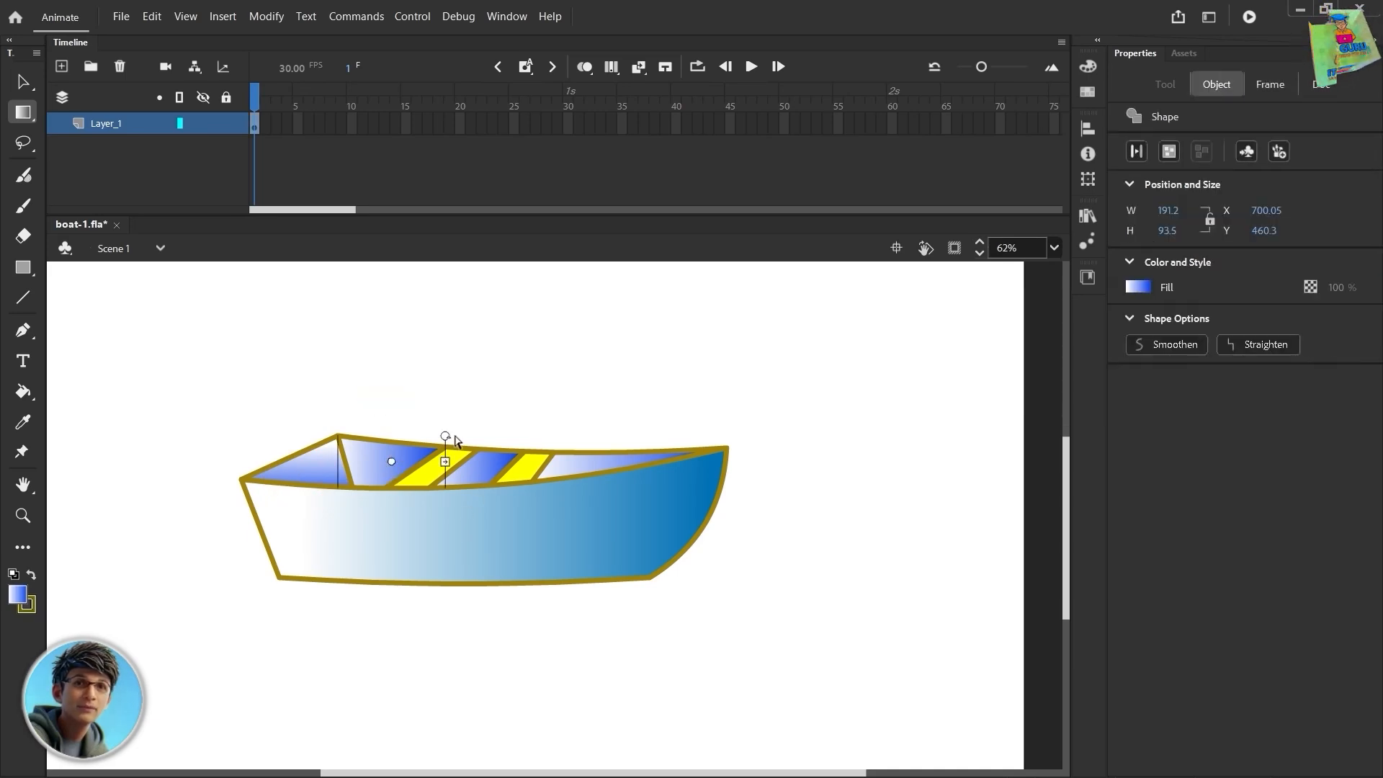
pyautogui.moveTo(447, 438); pyautogui.dragTo(417, 519)
pyautogui.moveTo(391, 461); pyautogui.dragTo(381, 477)
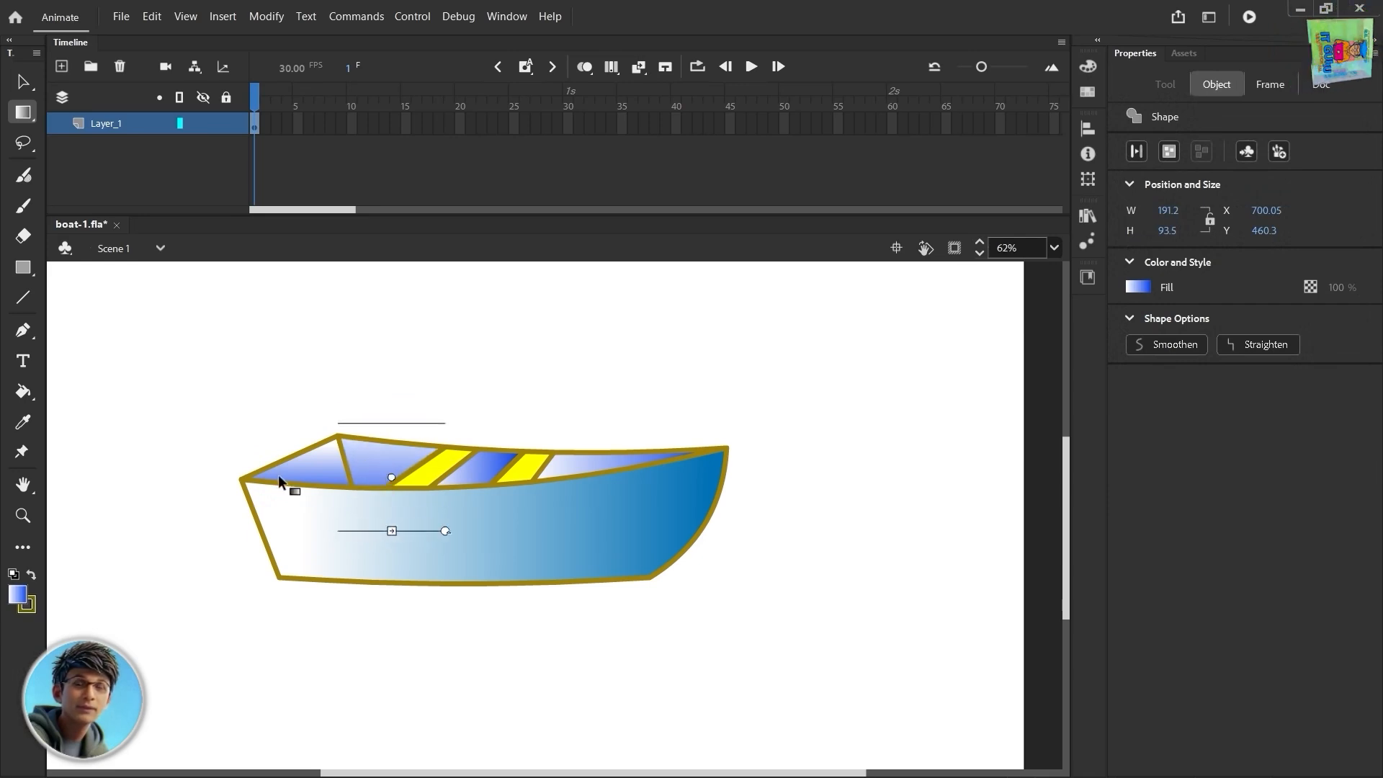
pyautogui.click(438, 387)
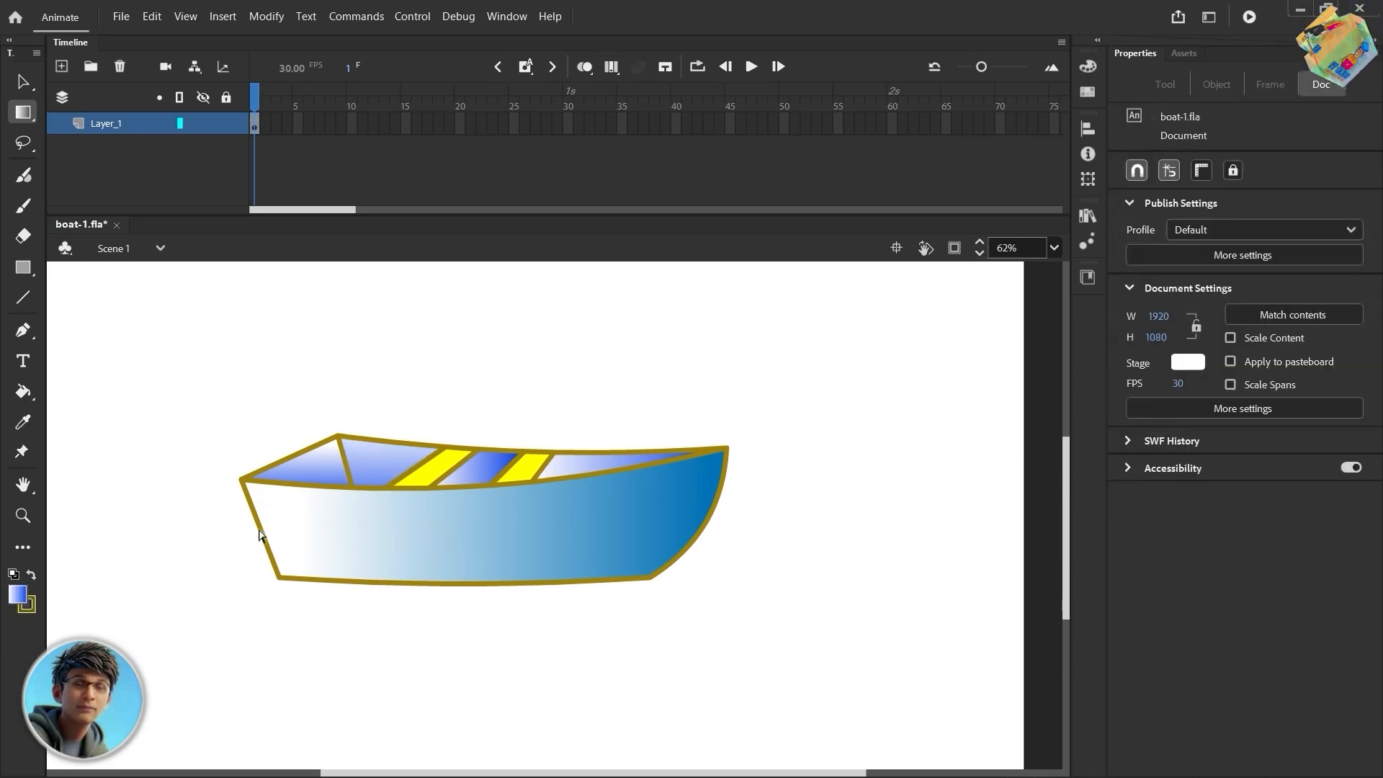
pyautogui.click(479, 469)
pyautogui.moveTo(497, 517); pyautogui.dragTo(495, 521)
pyautogui.moveTo(477, 469); pyautogui.dragTo(477, 478)
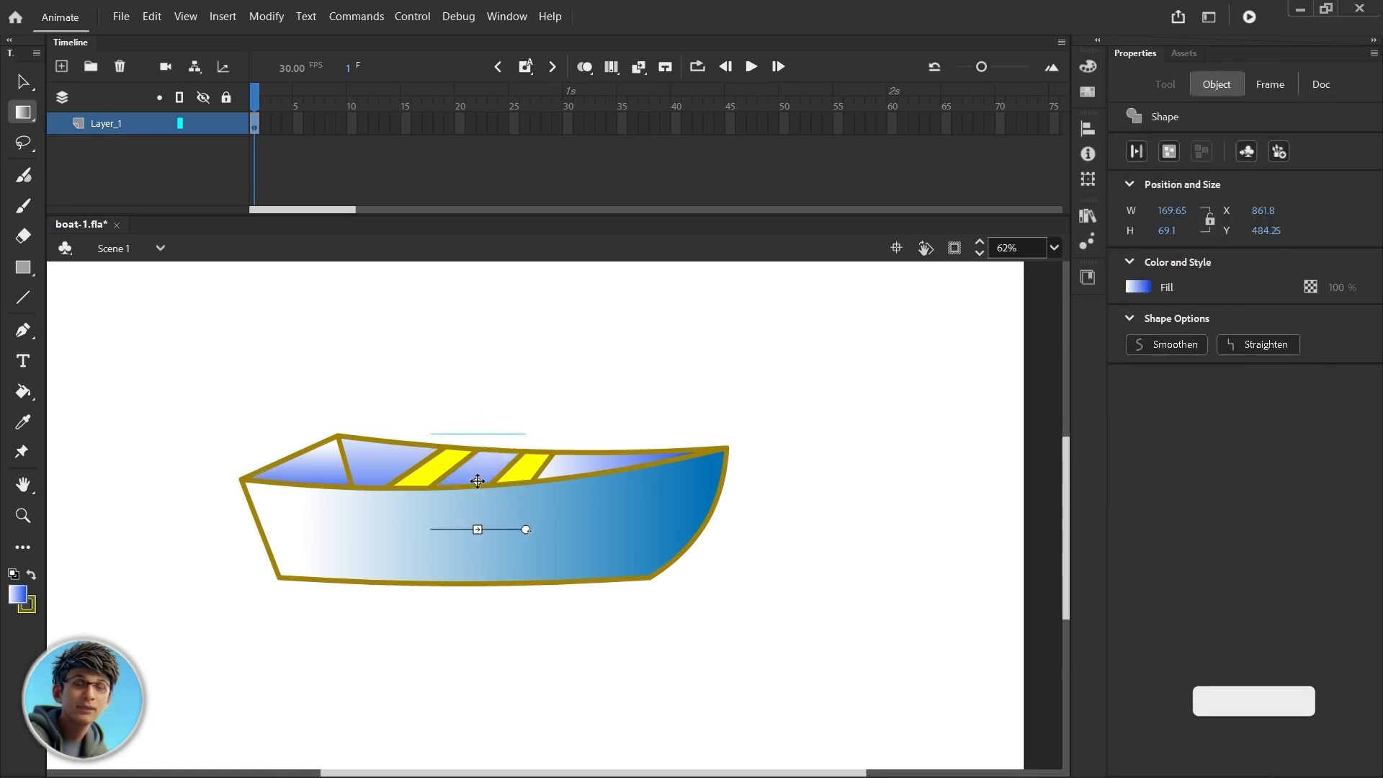
# Rotate the bow interior section's gradient to vertical, white above blue, and move its center down toward the hull
pyautogui.click(587, 461)
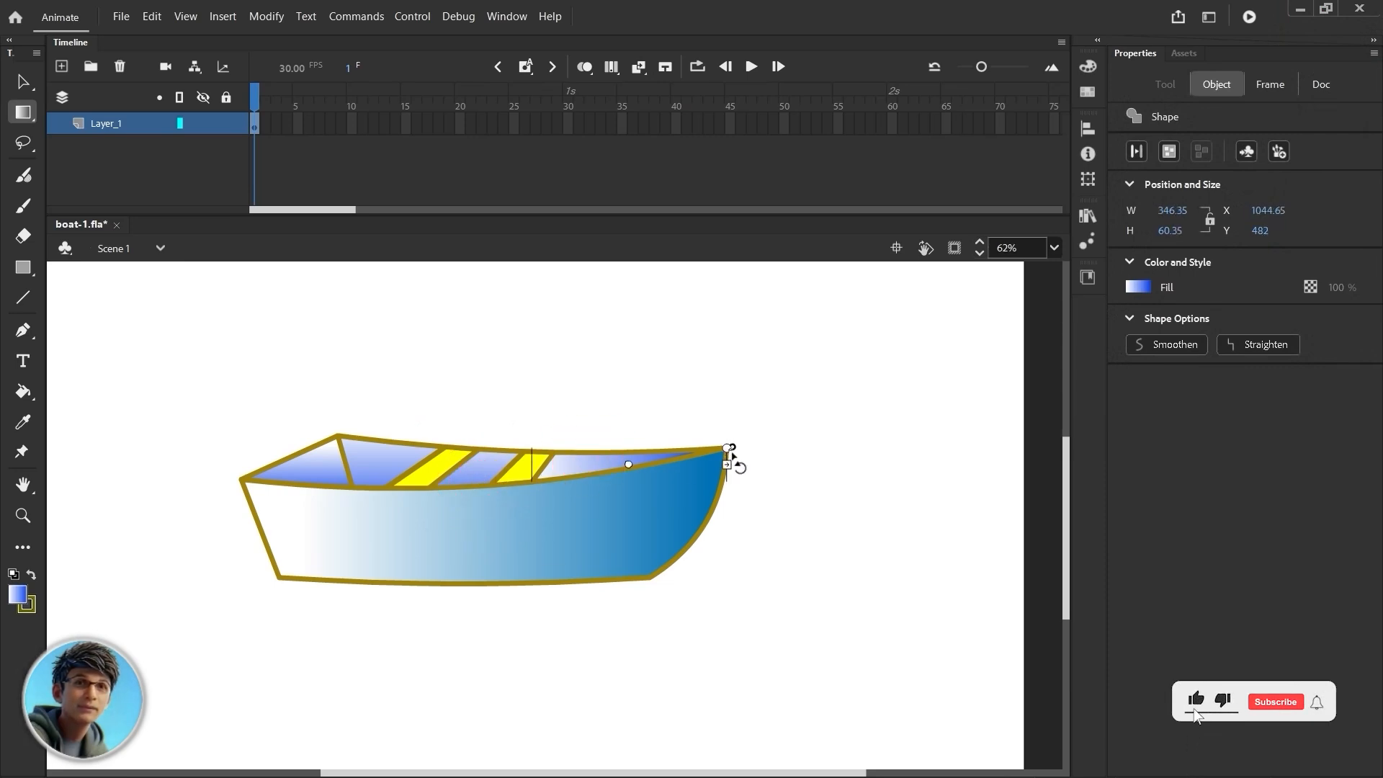
pyautogui.moveTo(728, 454); pyautogui.dragTo(618, 529)
pyautogui.click(622, 491)
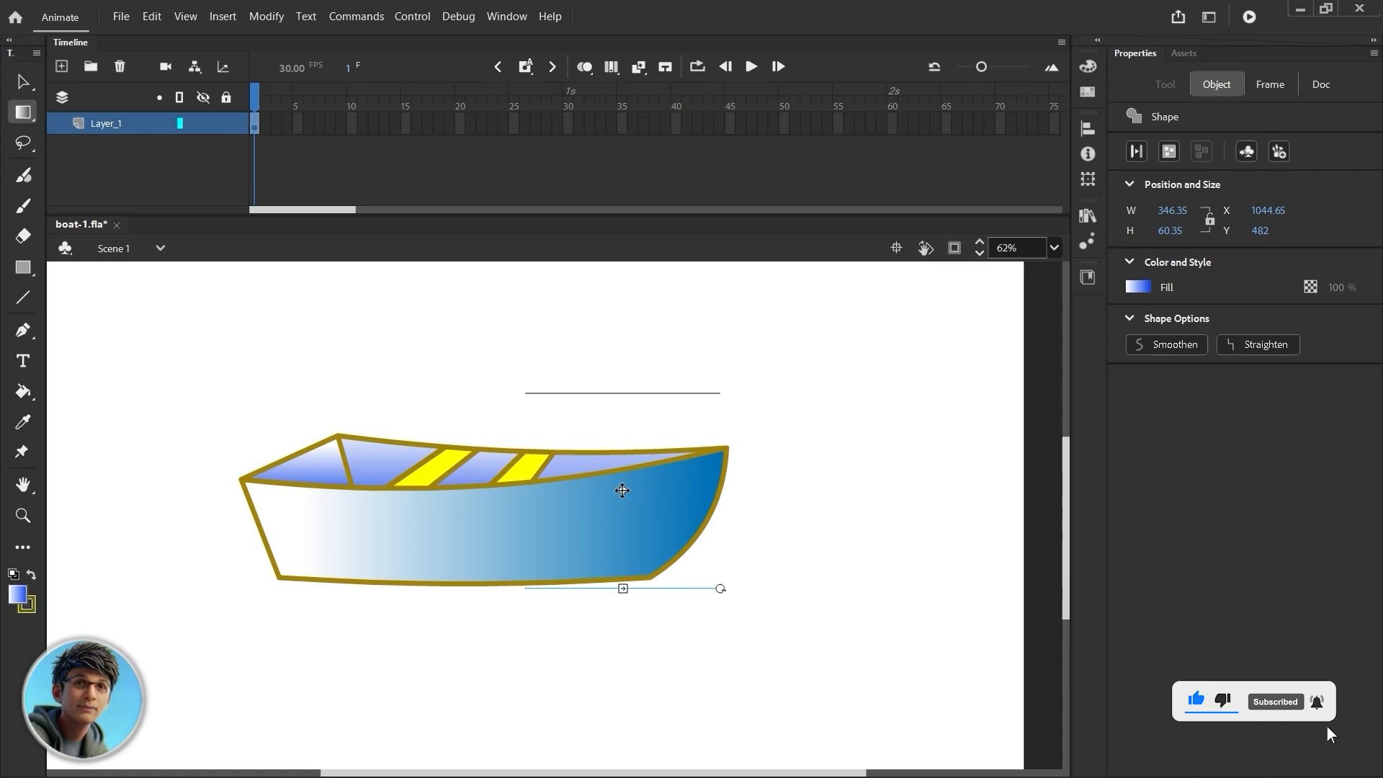
pyautogui.click(512, 376)
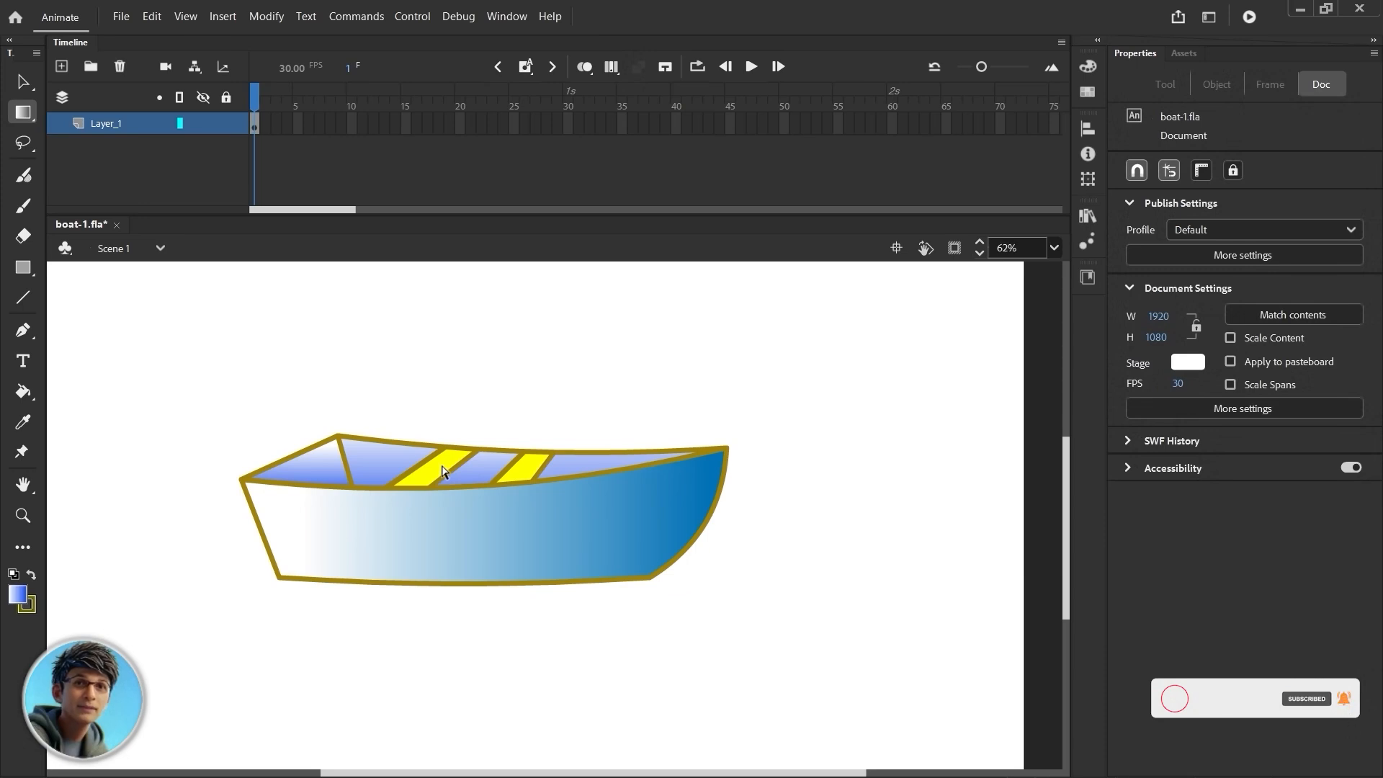
# Set the blue end of the linear gradient to the seats' yellow, FFFF00, by sampling a seat
pyautogui.click(520, 16)
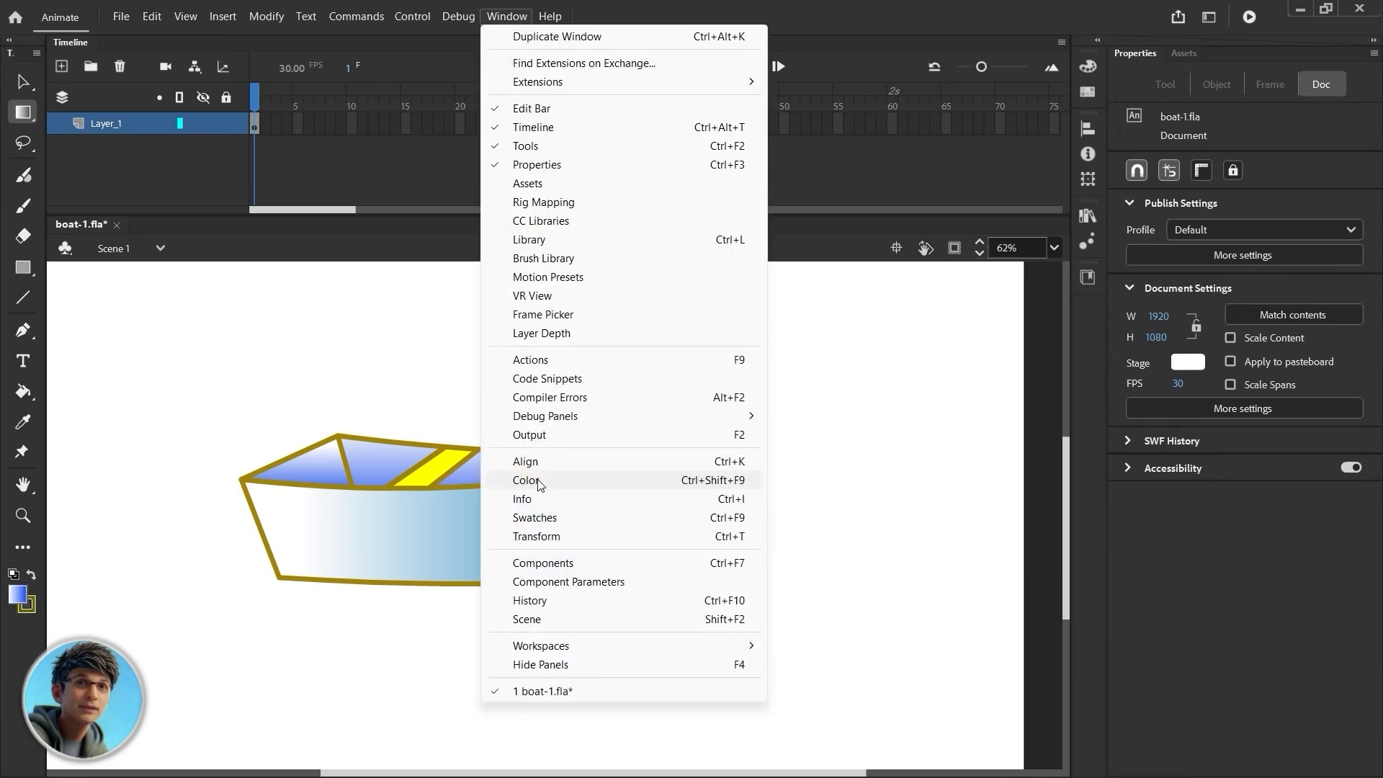
pyautogui.click(542, 478)
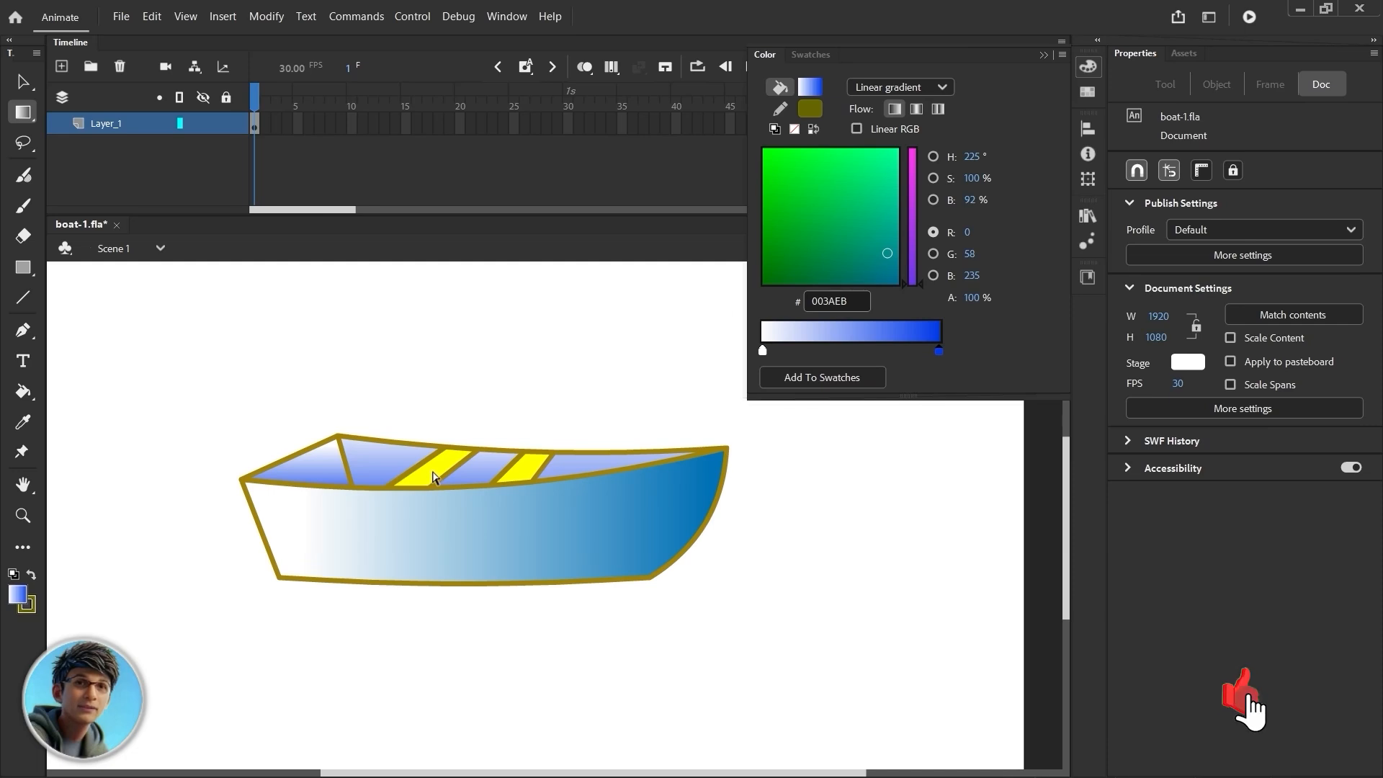
pyautogui.click(22, 422)
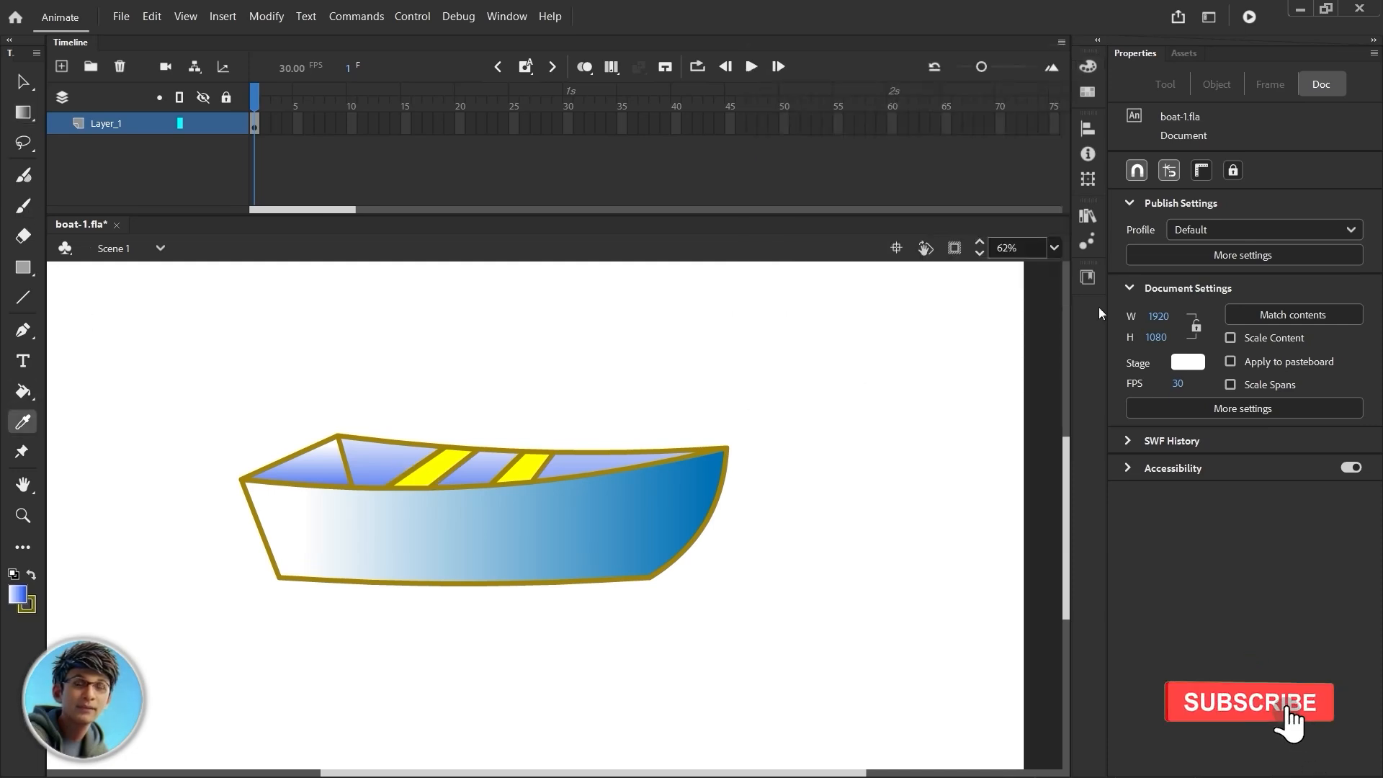
pyautogui.click(506, 15)
pyautogui.click(548, 479)
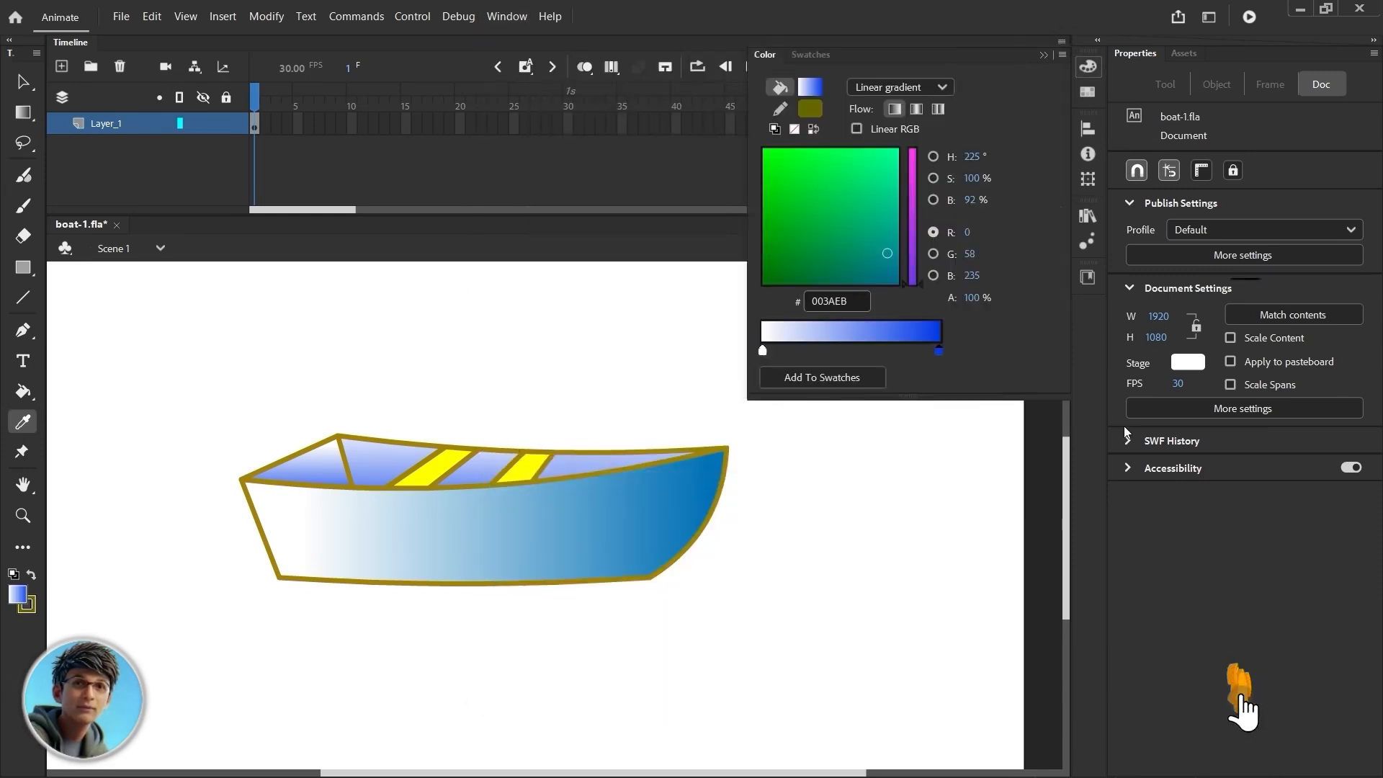
pyautogui.doubleClick(939, 352)
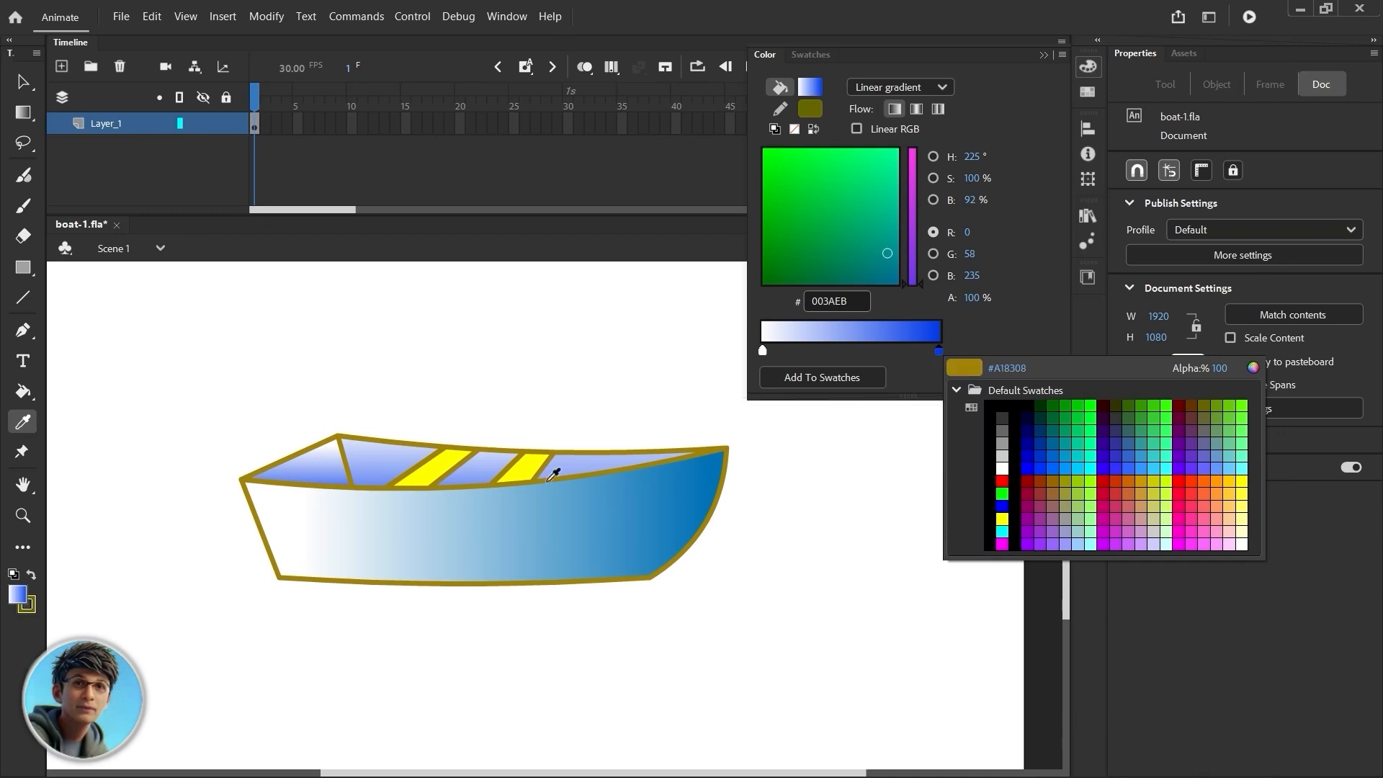
pyautogui.click(445, 459)
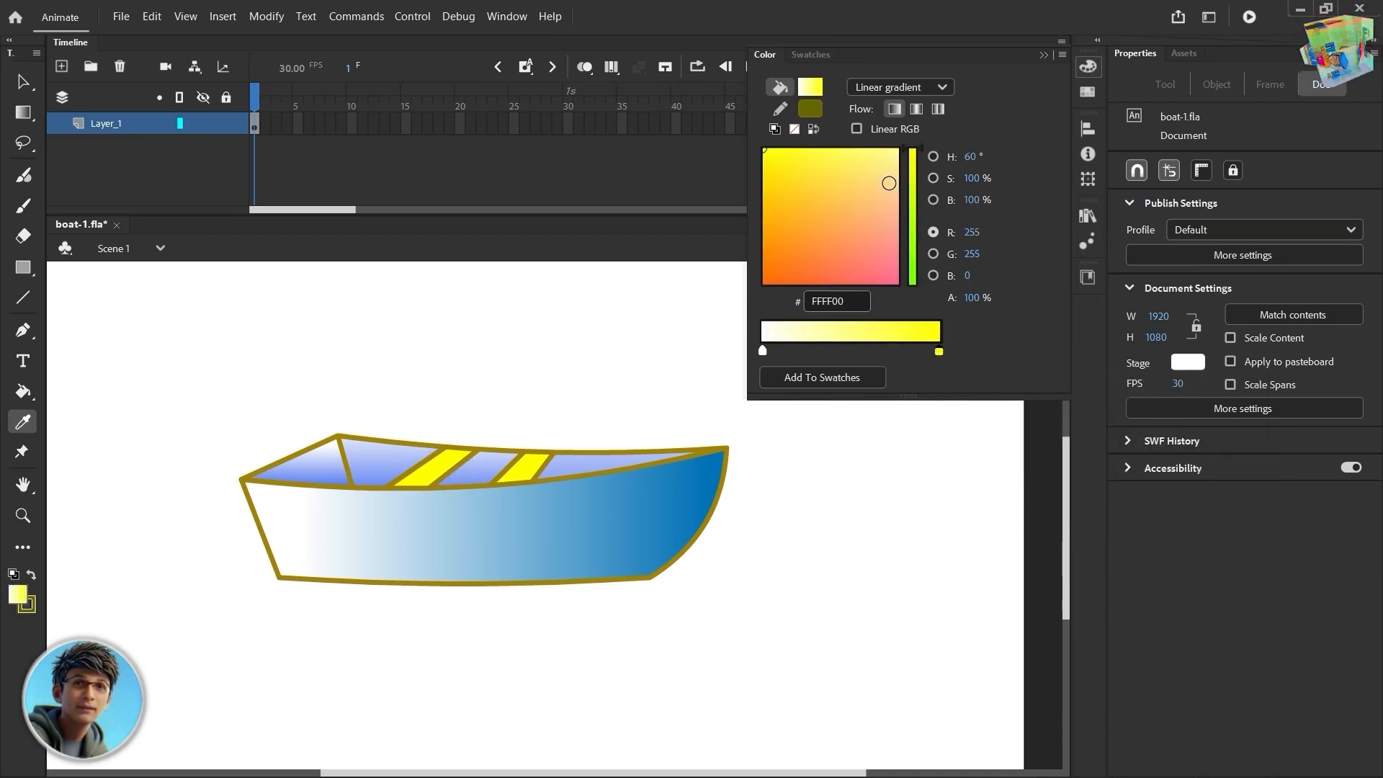
# Try to soften the gradient's yellow end to a pale yellow, about FFE170, and apply it to the seat nearer the stern
pyautogui.click(886, 208)
pyautogui.moveTo(885, 207); pyautogui.dragTo(856, 165)
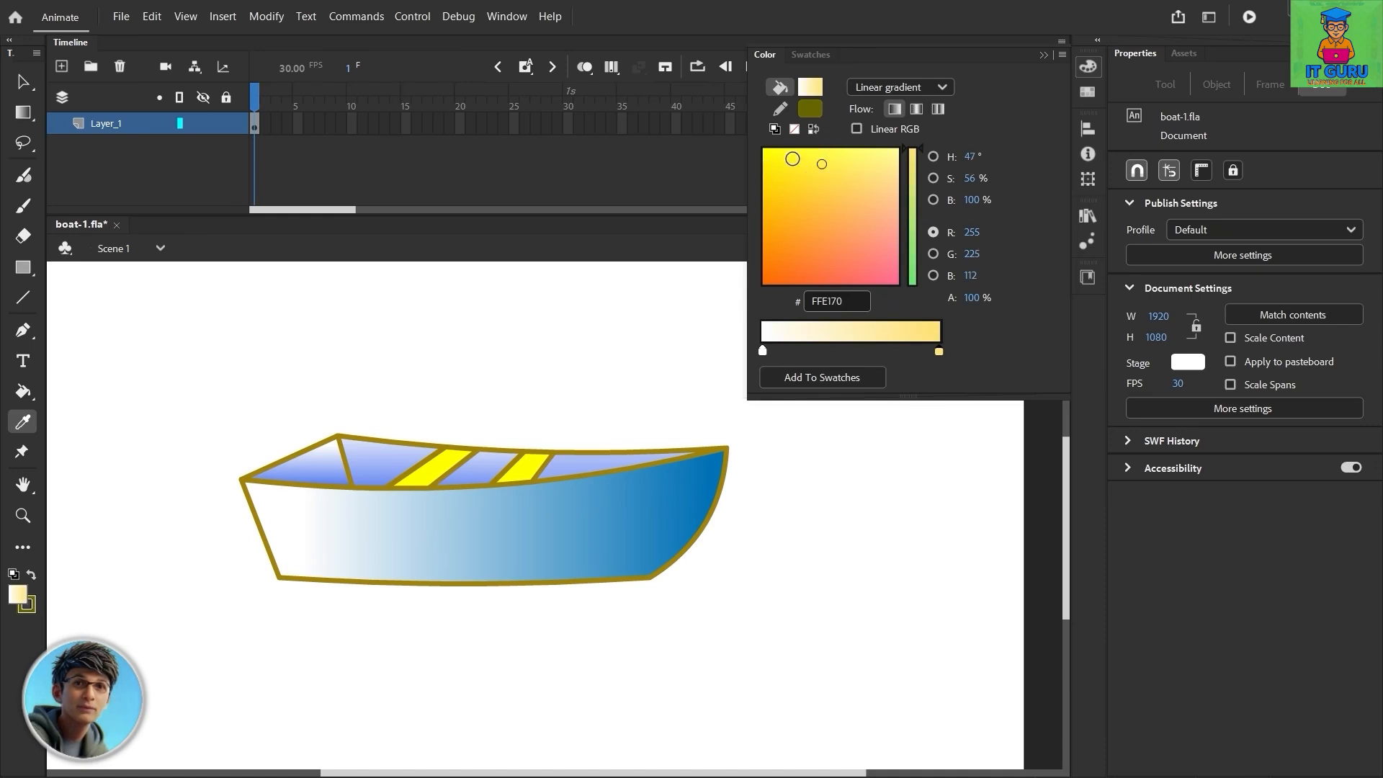
pyautogui.click(430, 468)
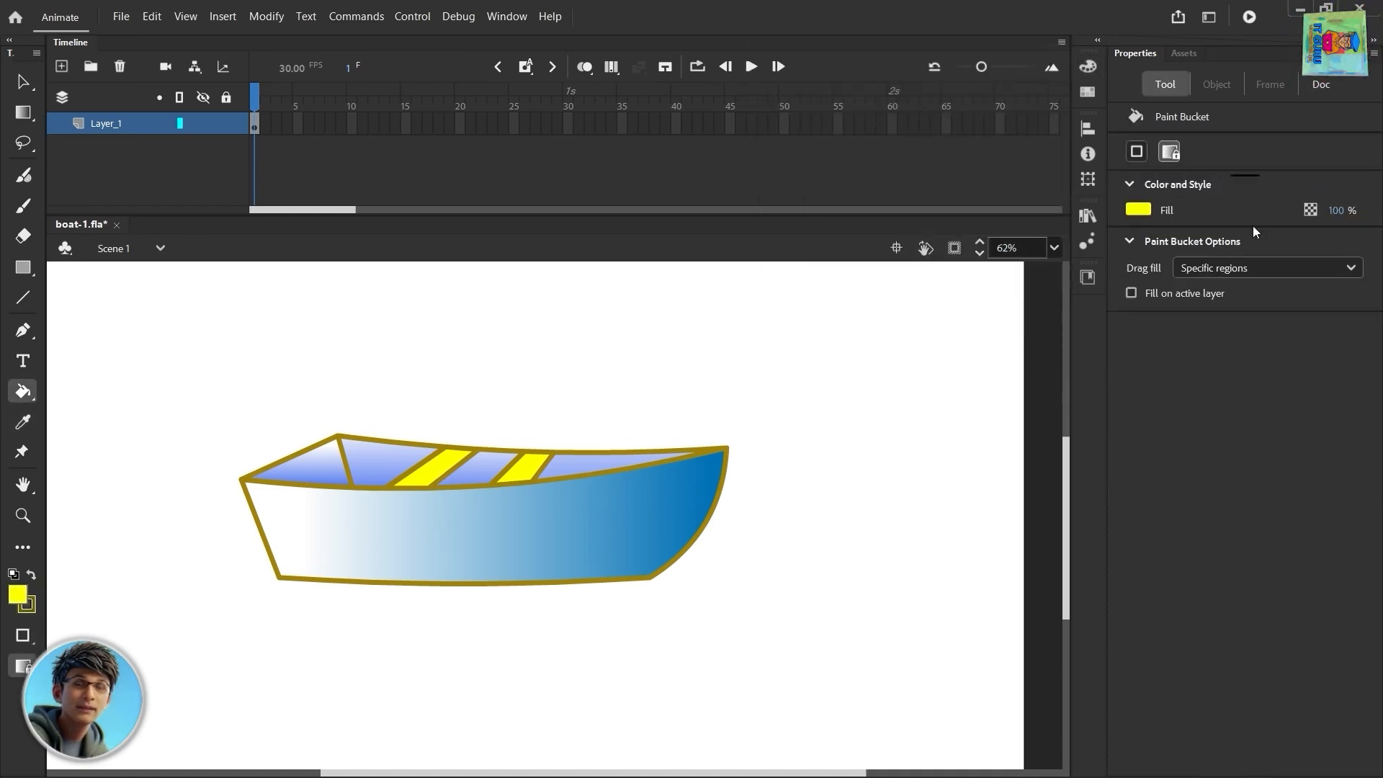
# Choose the preset white-to-black linear gradient as the Paint Bucket's fill
pyautogui.click(507, 16)
pyautogui.click(547, 479)
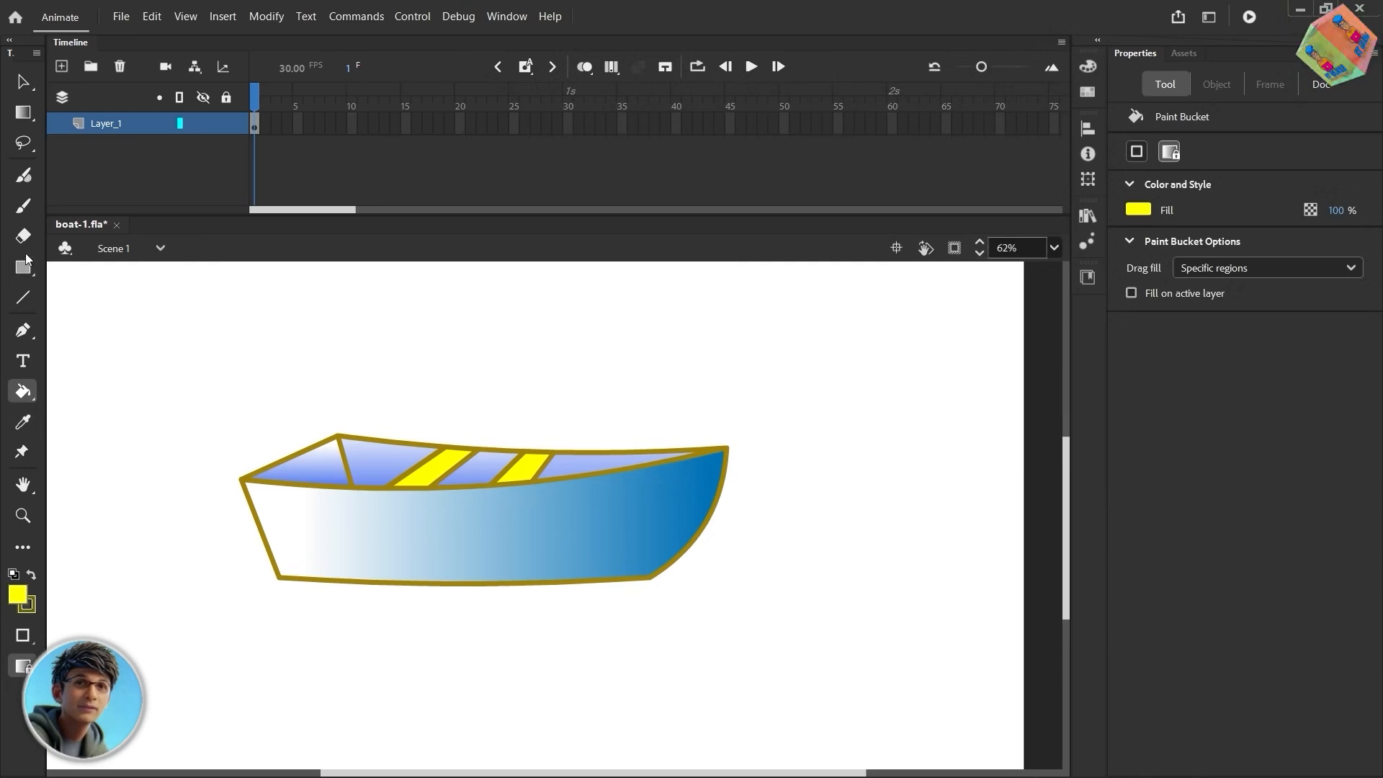
pyautogui.click(18, 595)
pyautogui.click(84, 554)
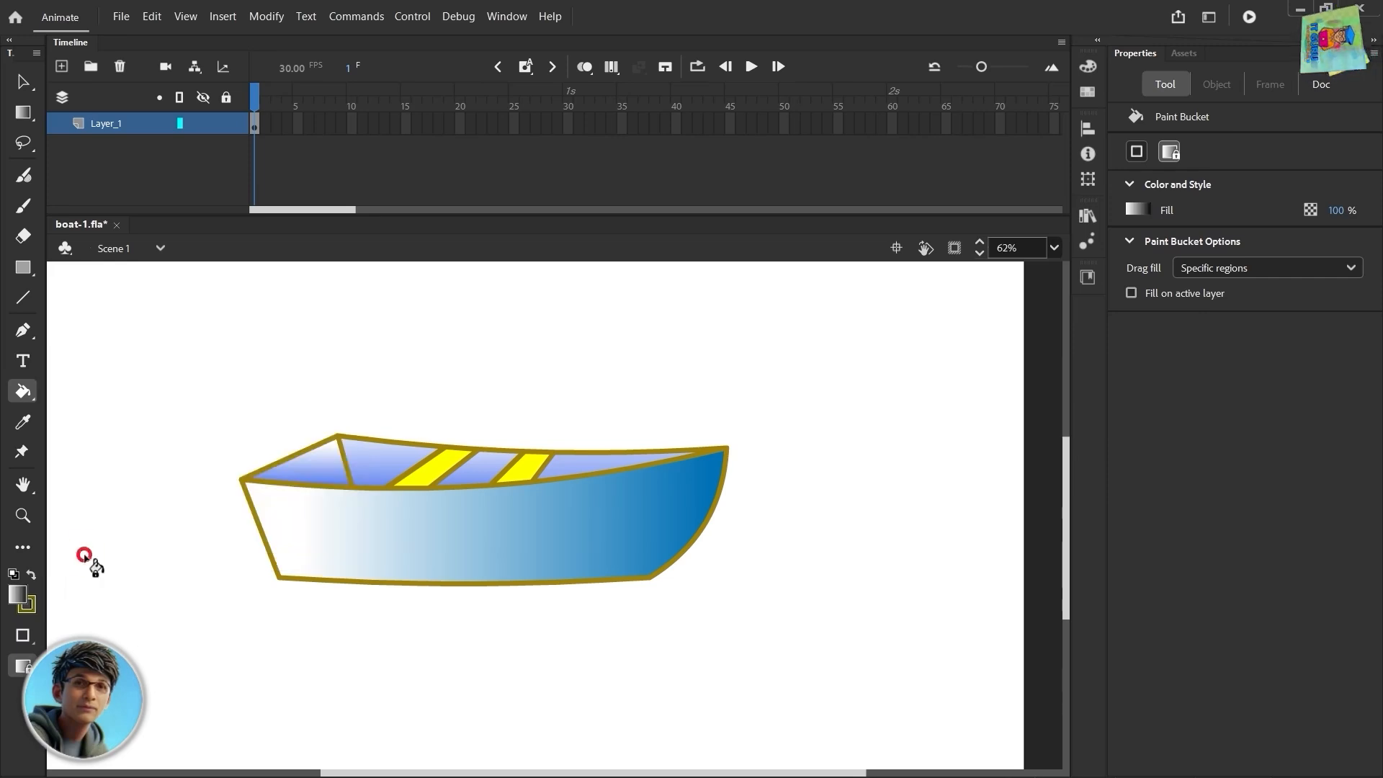
# Set the fill to solid magenta FF0BDE and paint the seat nearer the stern with it
pyautogui.click(507, 16)
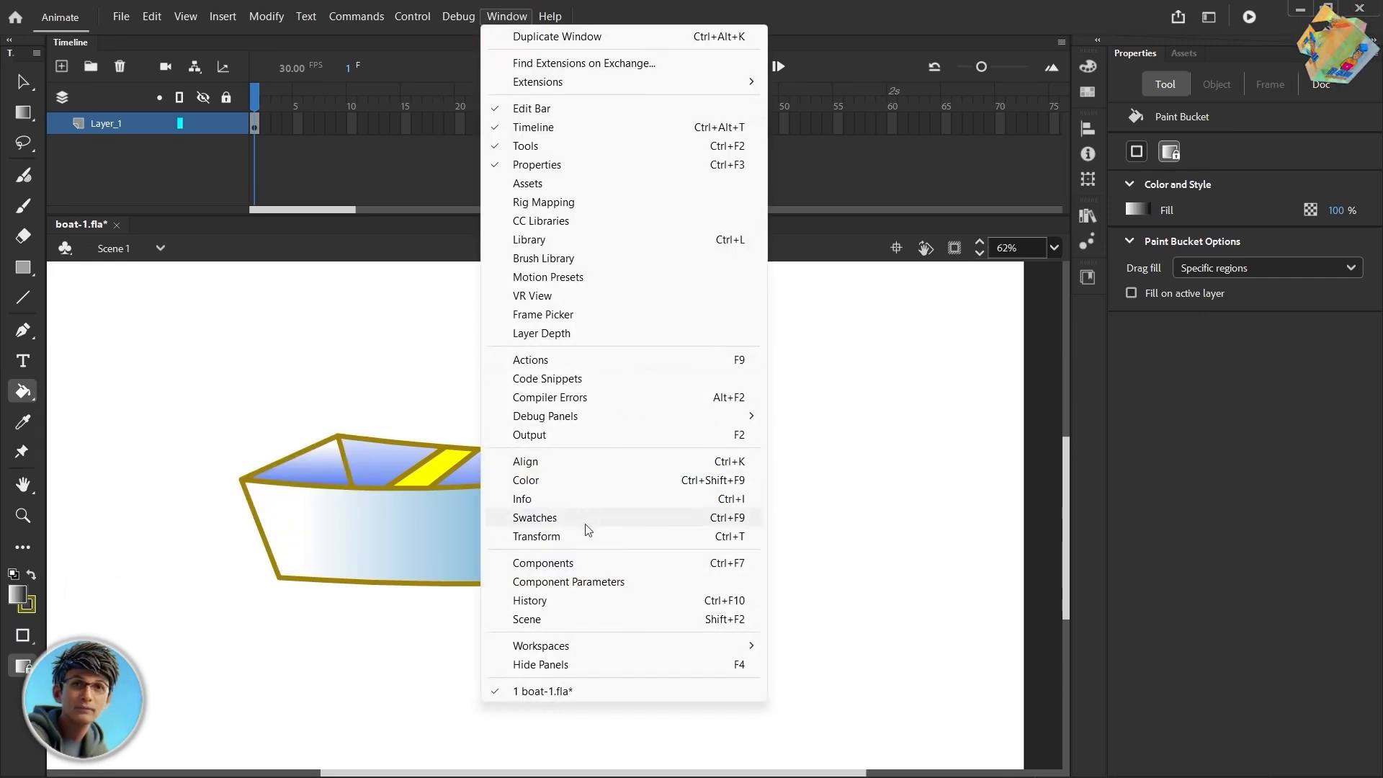
pyautogui.click(550, 486)
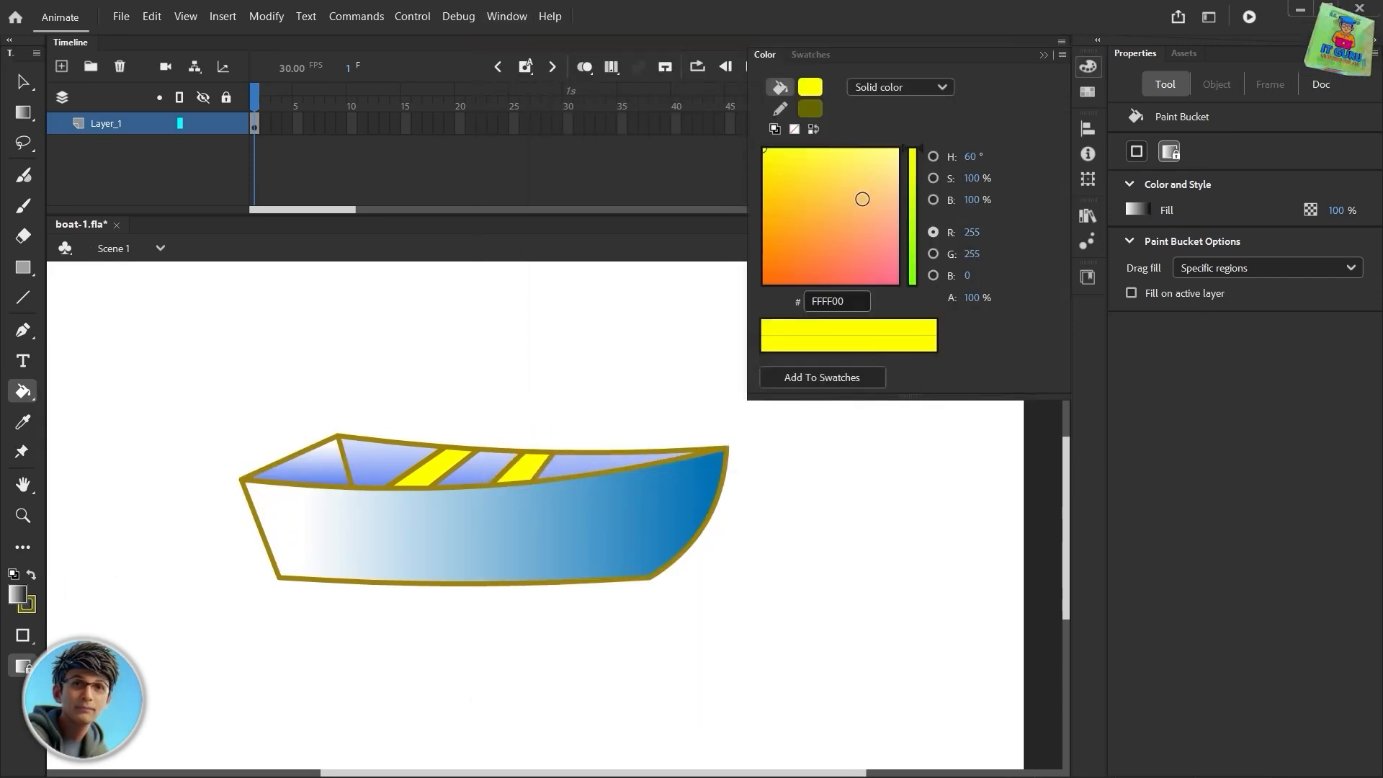
pyautogui.click(862, 199)
pyautogui.click(881, 261)
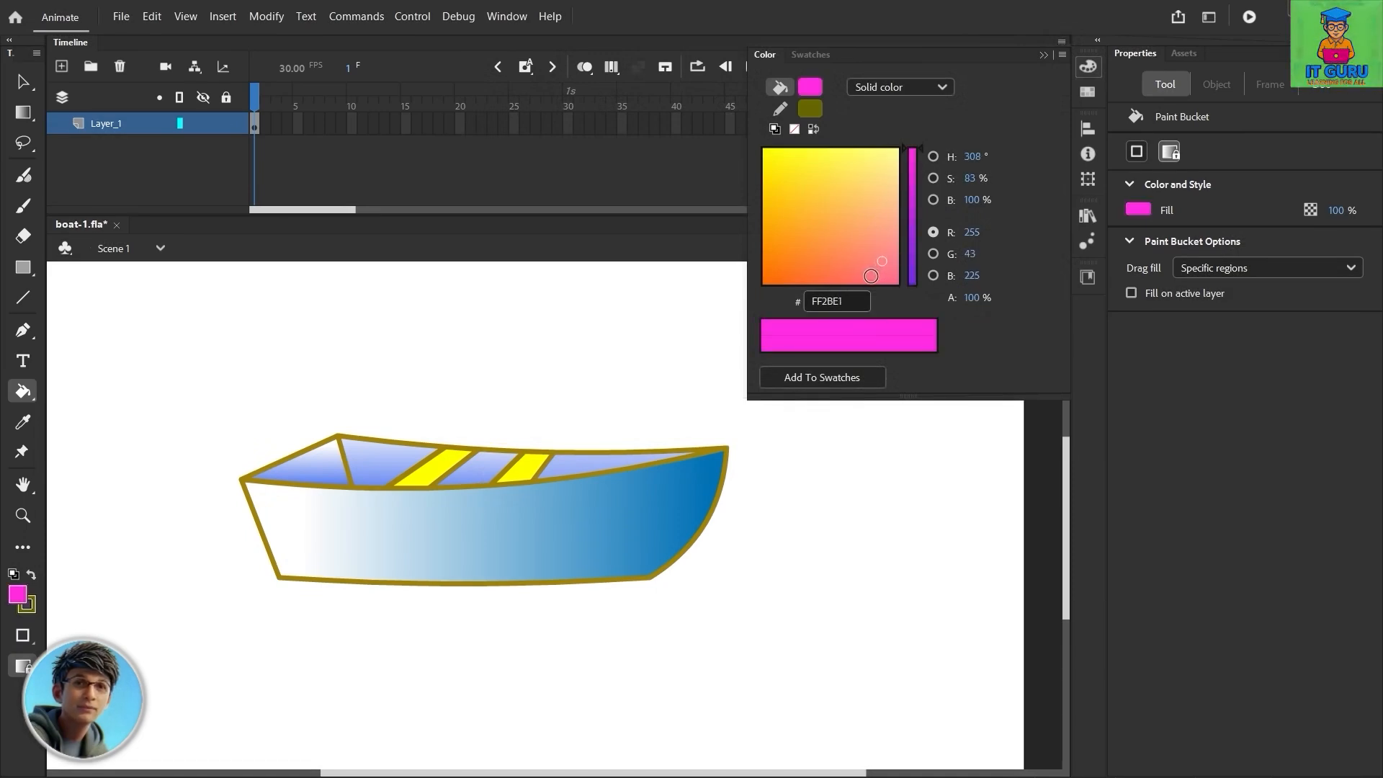
pyautogui.click(880, 278)
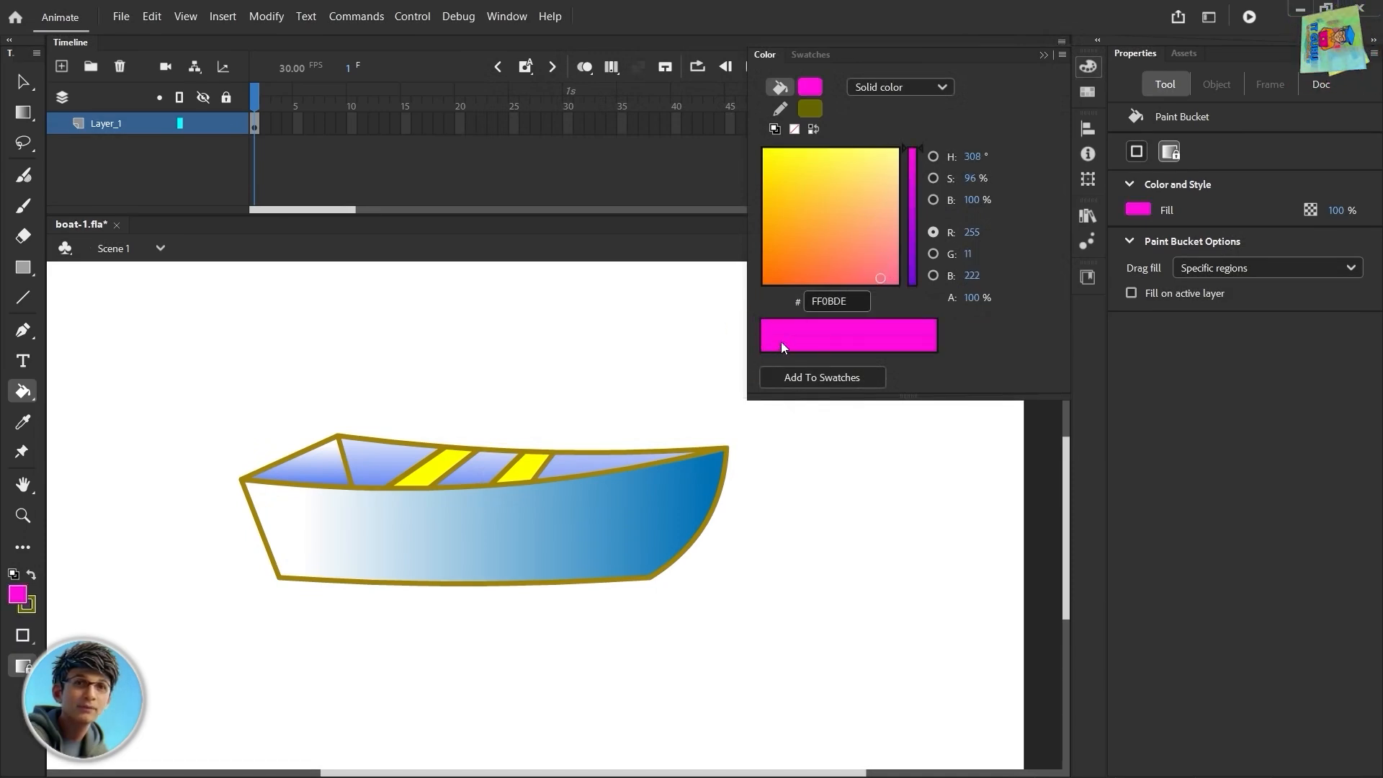
pyautogui.click(781, 341)
pyautogui.click(856, 336)
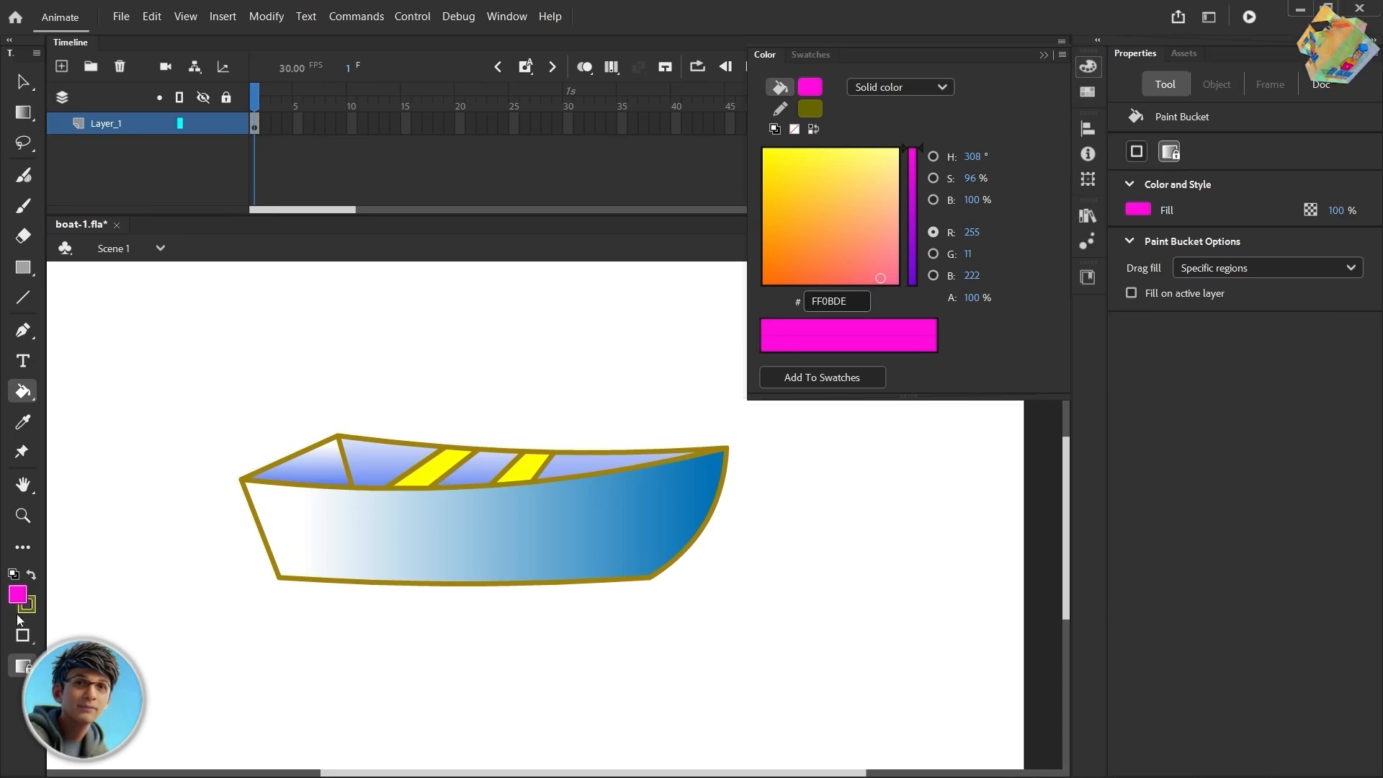
pyautogui.click(433, 475)
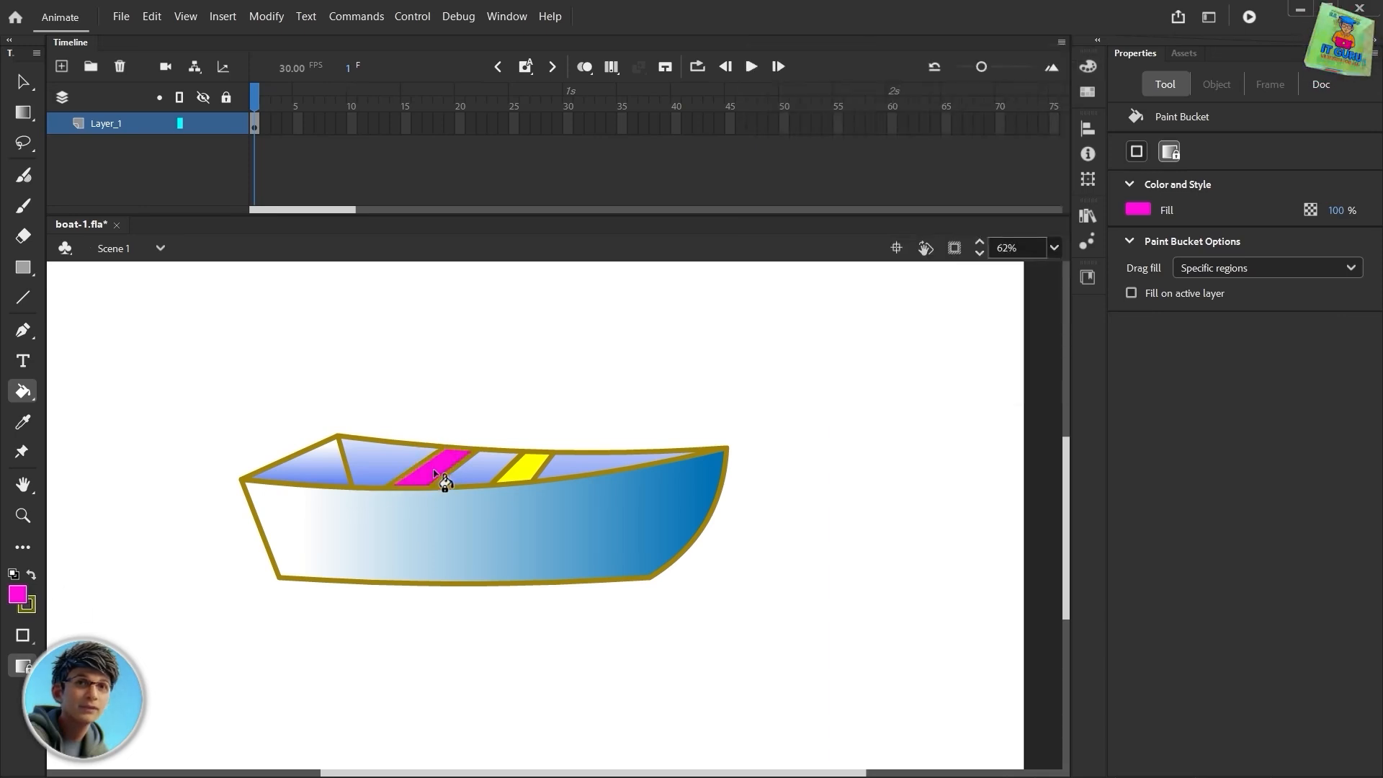
# Fill the magenta seat with the preset white-to-black linear gradient
pyautogui.click(21, 592)
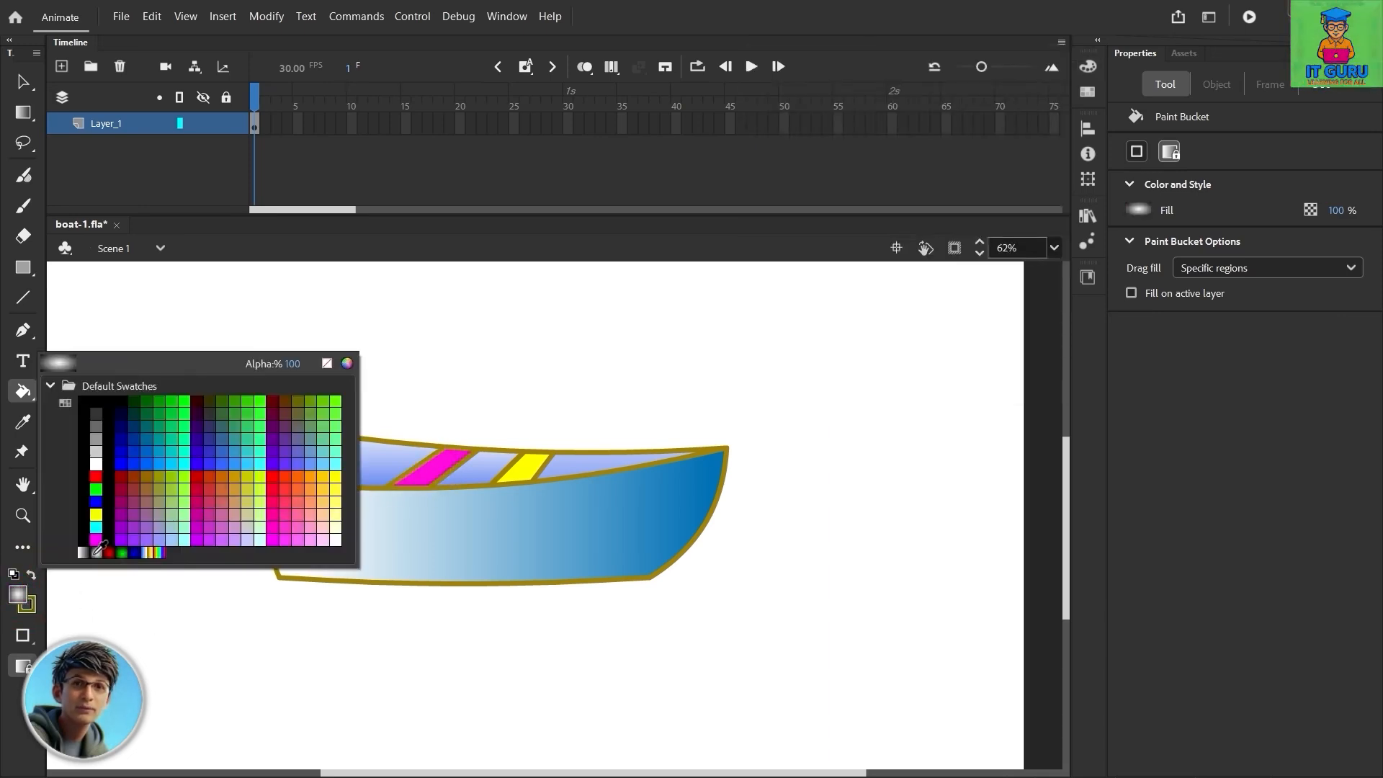
pyautogui.click(99, 550)
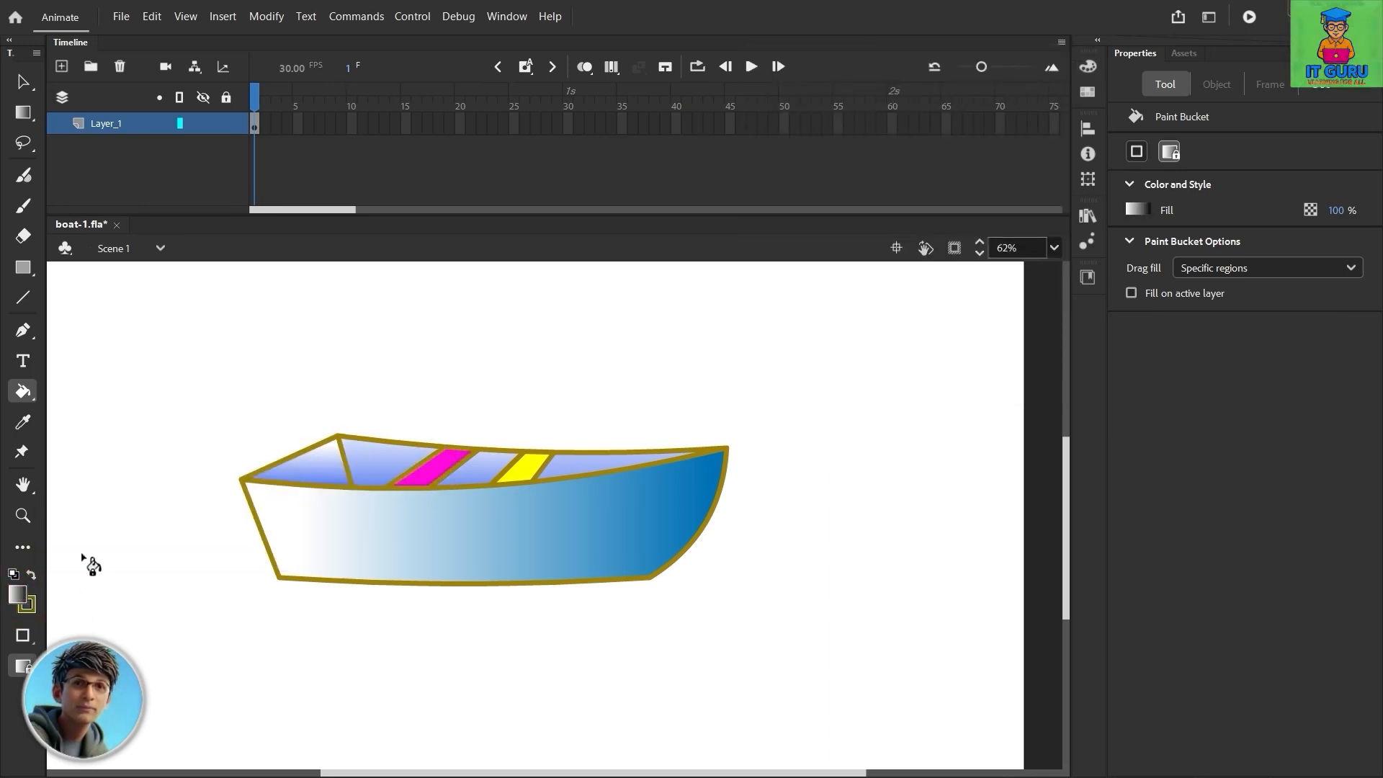
pyautogui.click(445, 471)
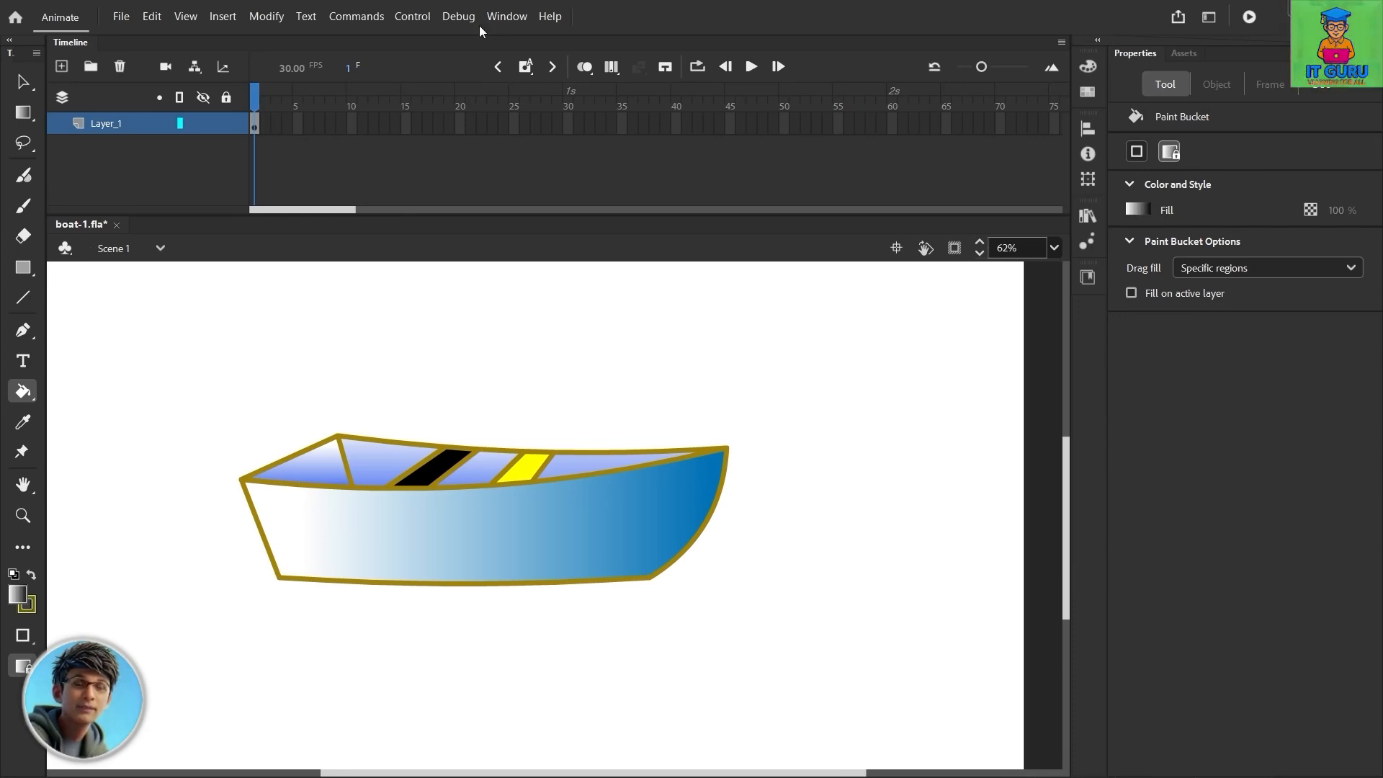
# Change the gradient's black end to yellow FFFF00 and fill the black seat nearer the stern with it
pyautogui.click(507, 17)
pyautogui.click(532, 480)
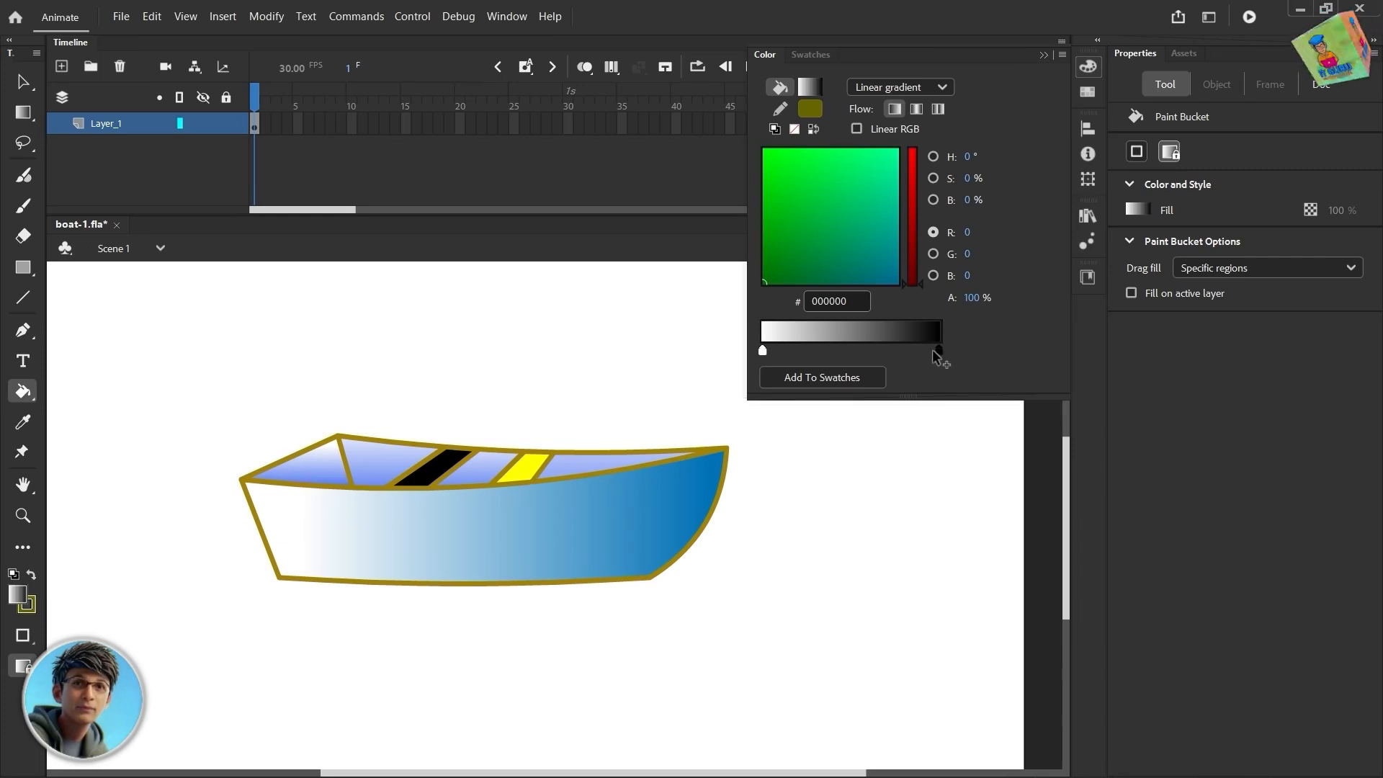
pyautogui.click(937, 351)
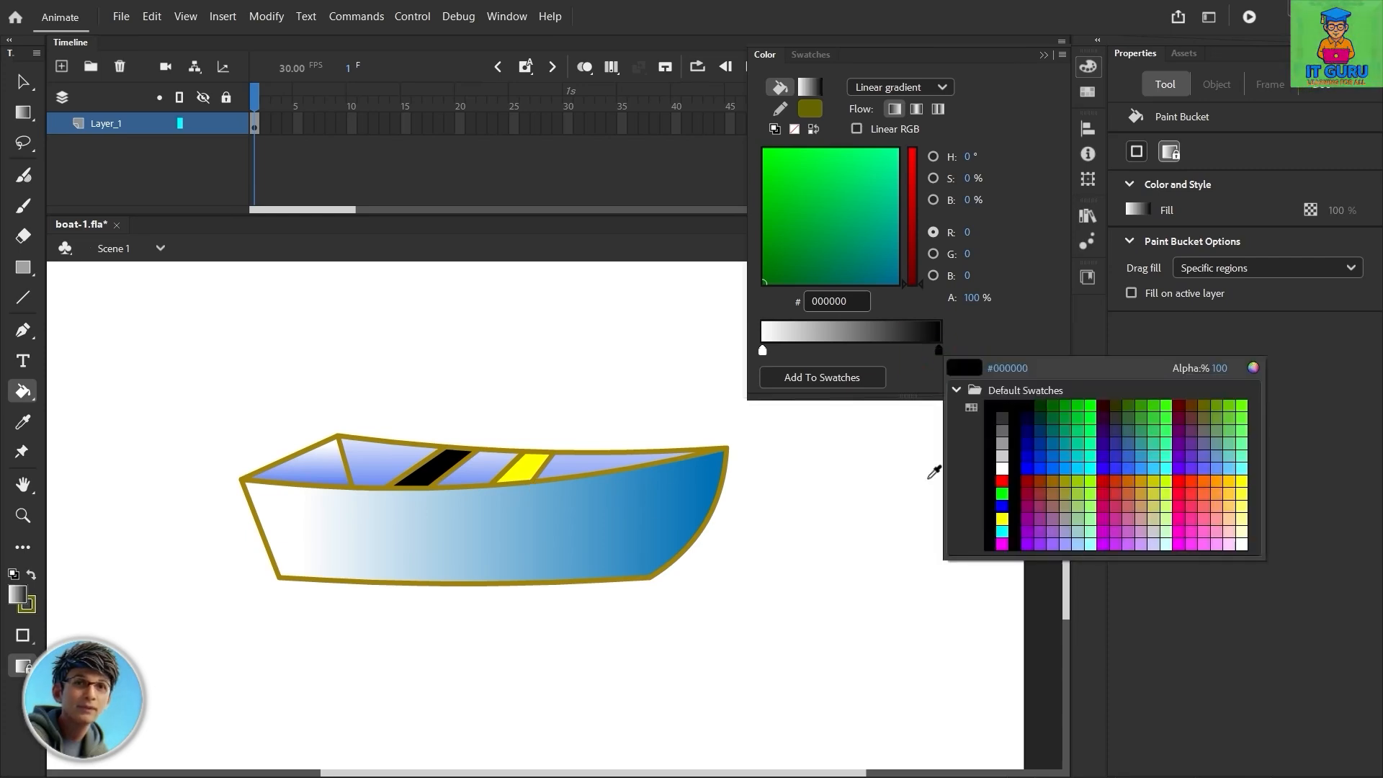
pyautogui.click(534, 461)
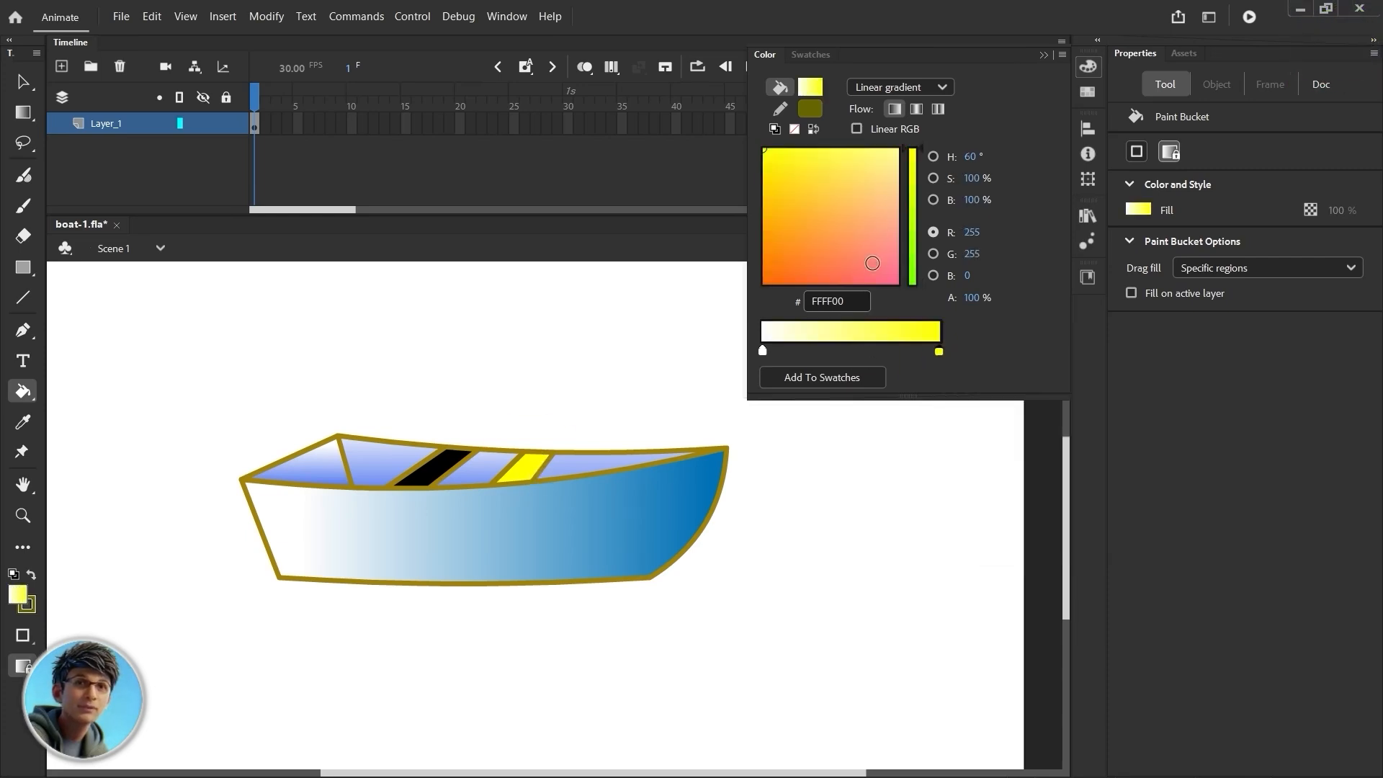
pyautogui.click(28, 389)
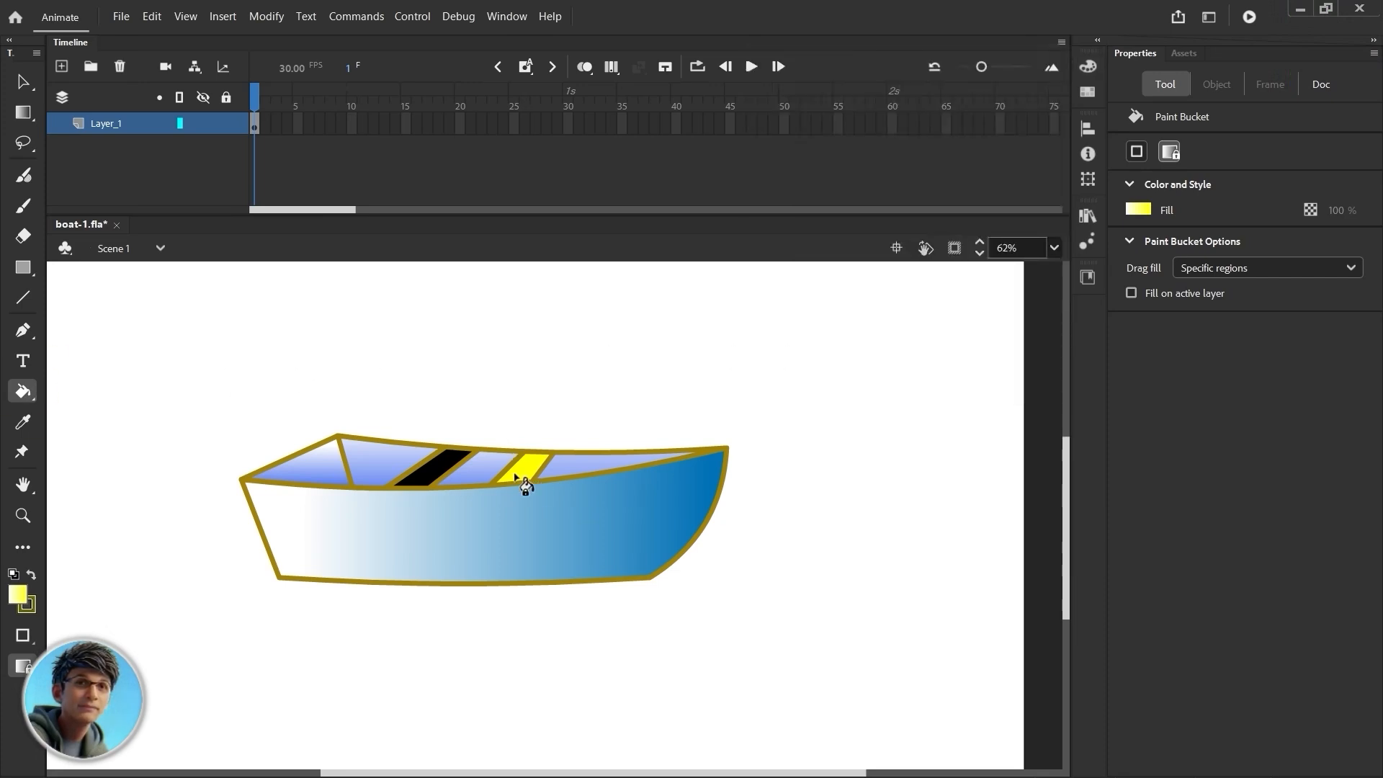
pyautogui.click(441, 475)
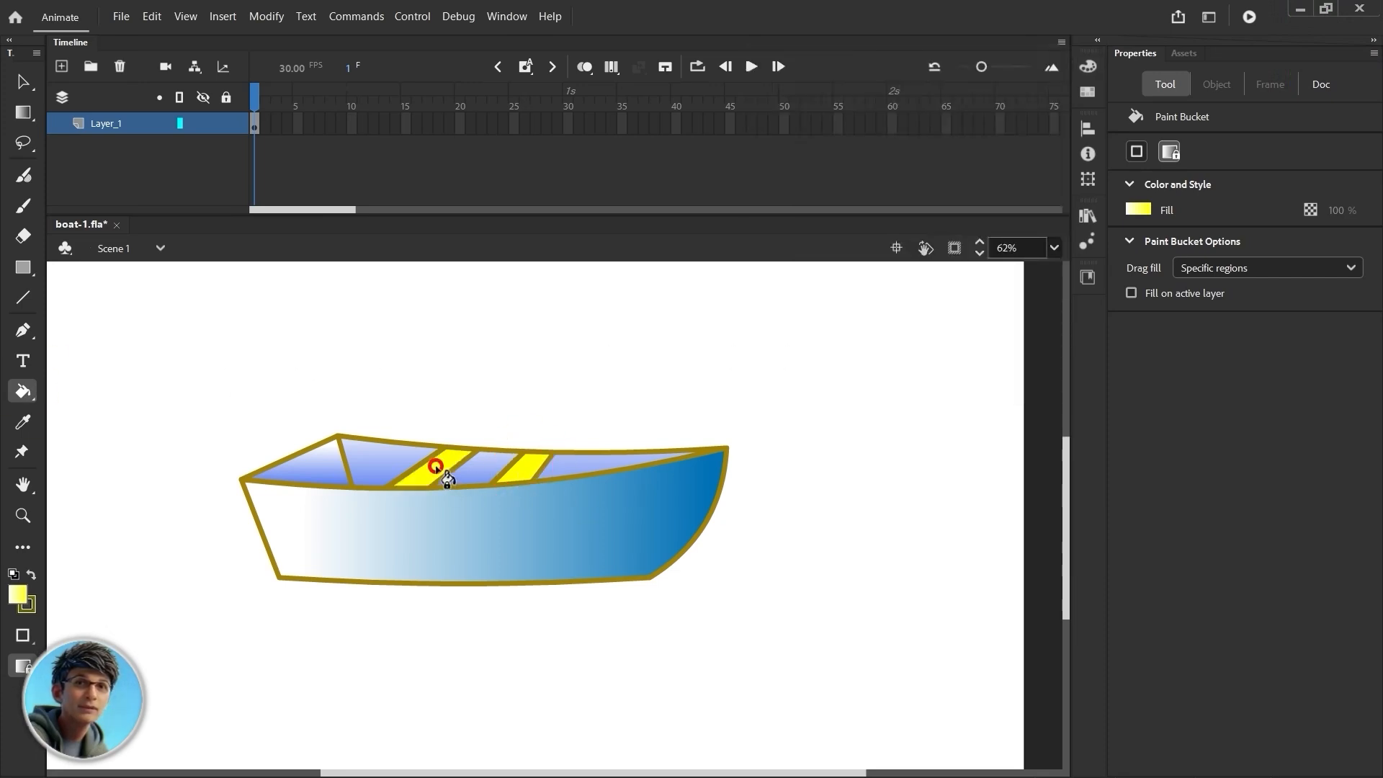
# Shift the seats' white-to-yellow gradient toward the bow with the Gradient Transform tool
pyautogui.press('f')
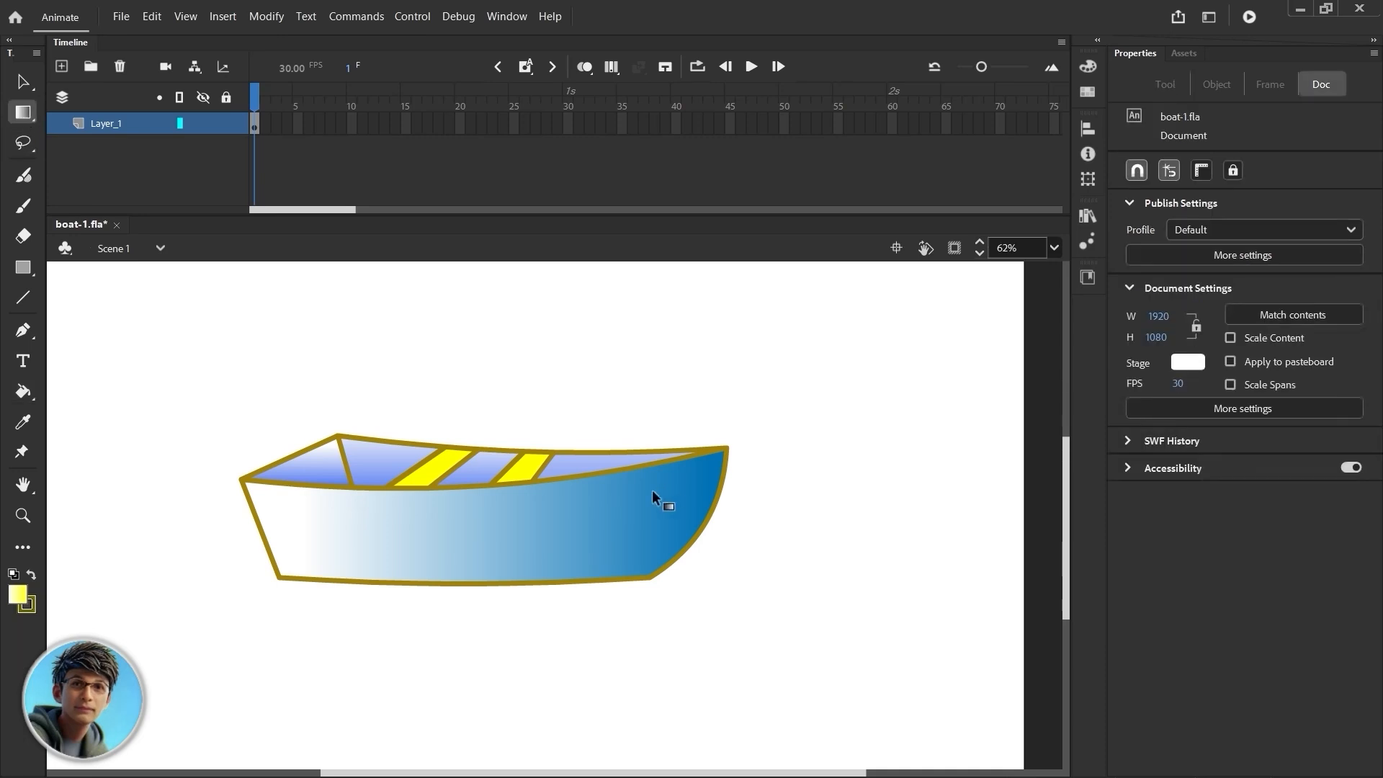
pyautogui.click(525, 464)
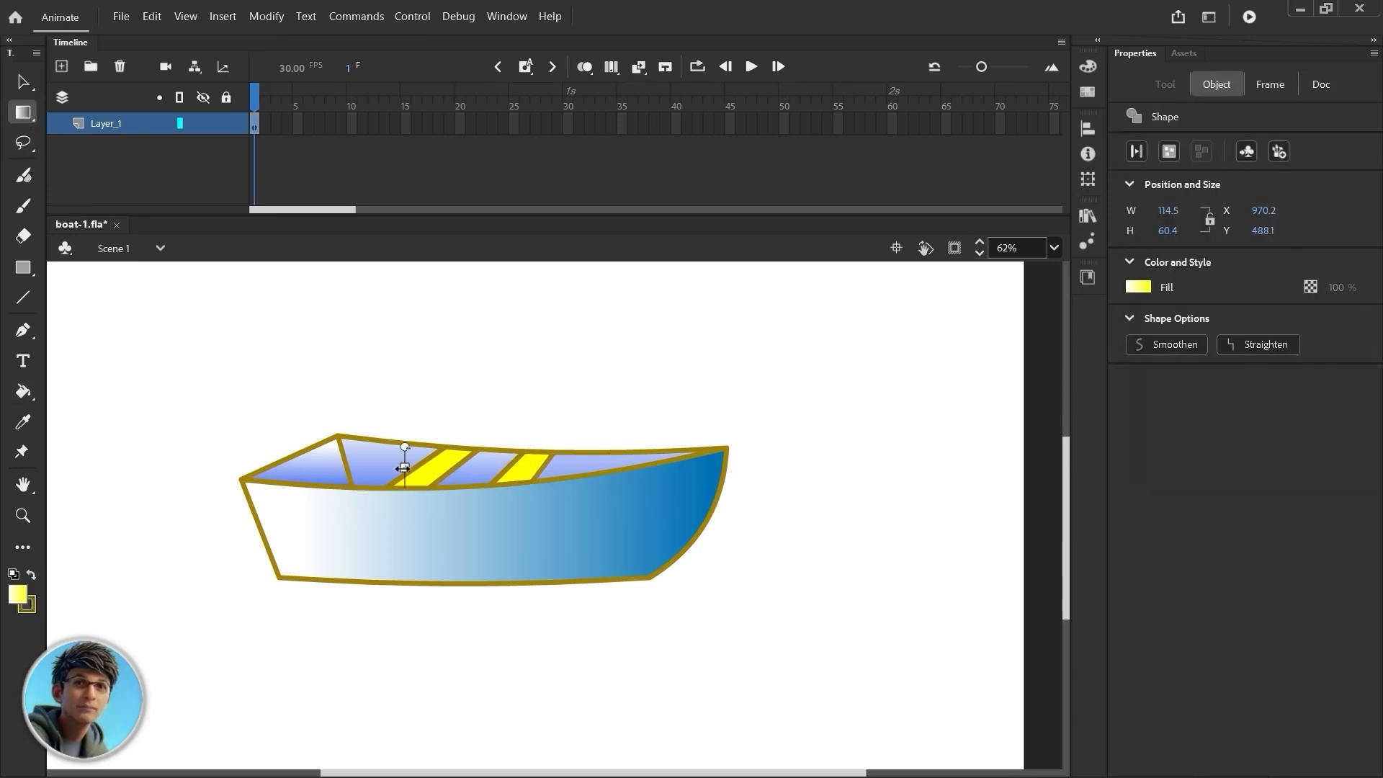
pyautogui.moveTo(403, 469); pyautogui.dragTo(468, 461)
pyautogui.click(509, 463)
pyautogui.moveTo(603, 499); pyautogui.dragTo(509, 443)
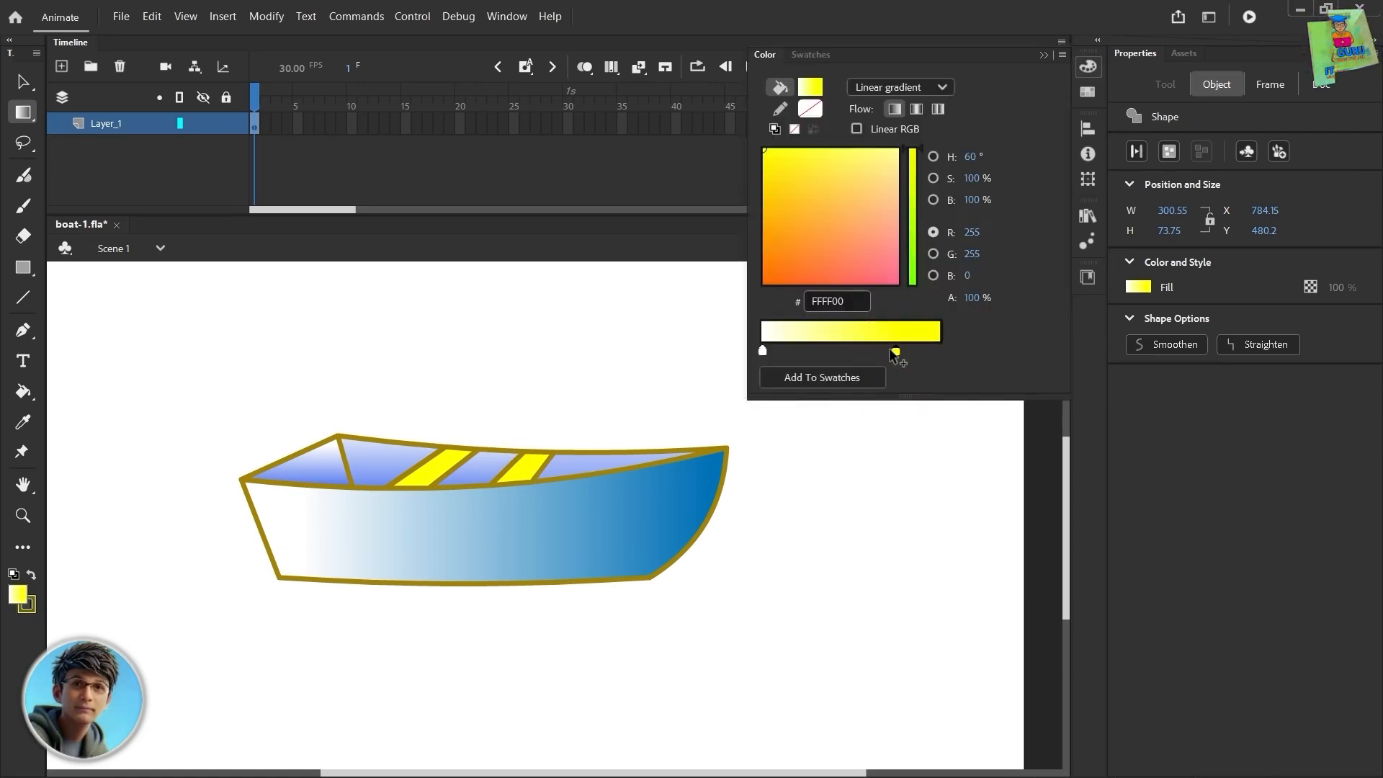
# Place the seat gradient's yellow color stop at the end of the ramp and recolor it golden yellow, about FFD445
pyautogui.moveTo(896, 353); pyautogui.dragTo(957, 350)
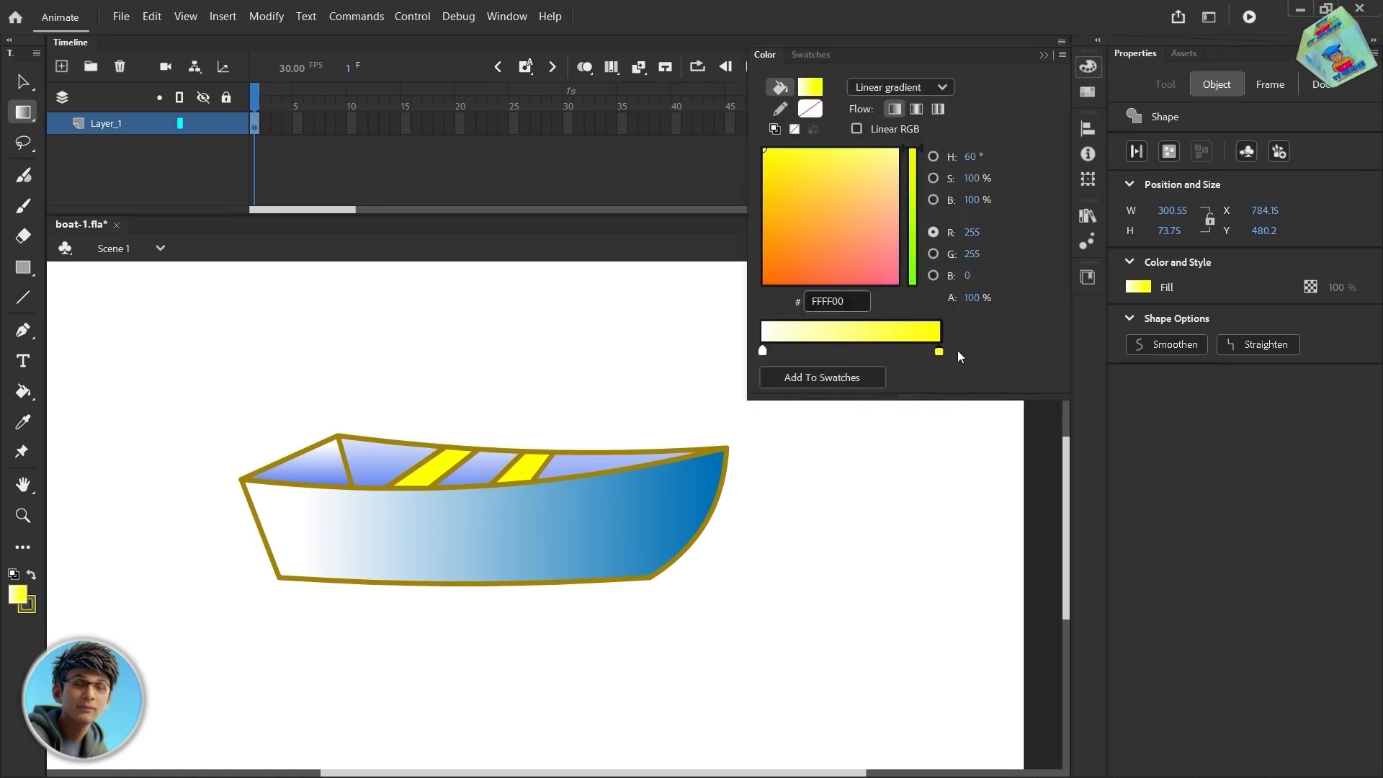
pyautogui.click(798, 166)
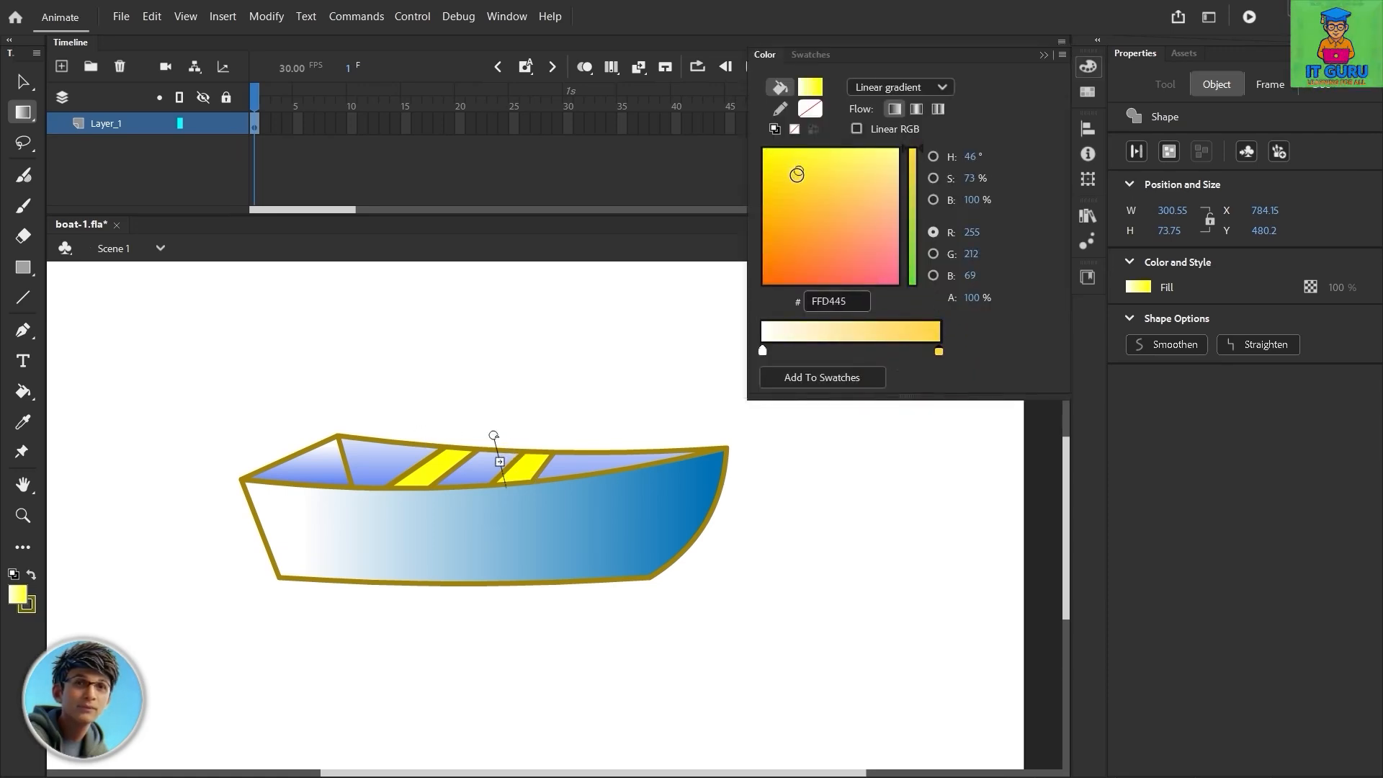
pyautogui.click(797, 177)
# Move the seats' golden gradient slightly closer to the seat nearer the bow
pyautogui.click(439, 468)
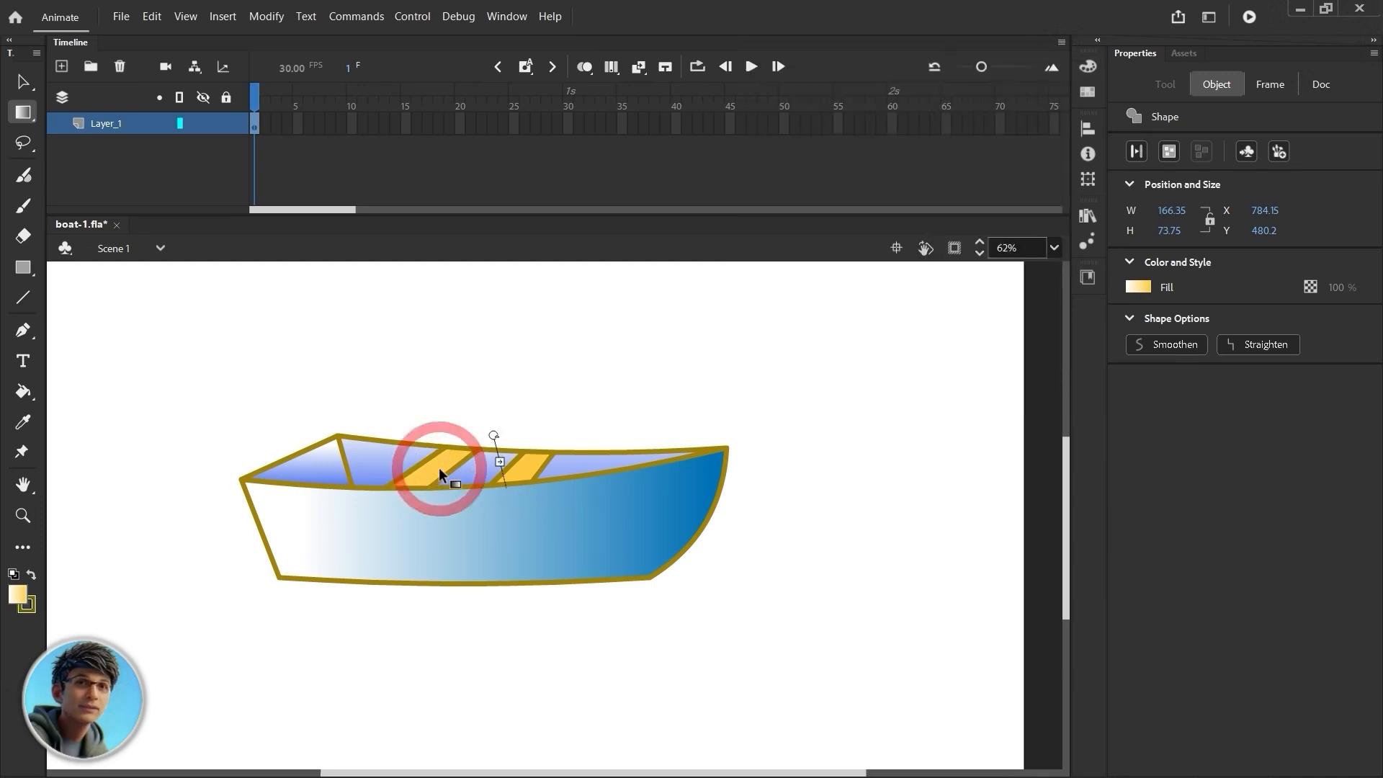
pyautogui.moveTo(494, 458); pyautogui.dragTo(504, 383)
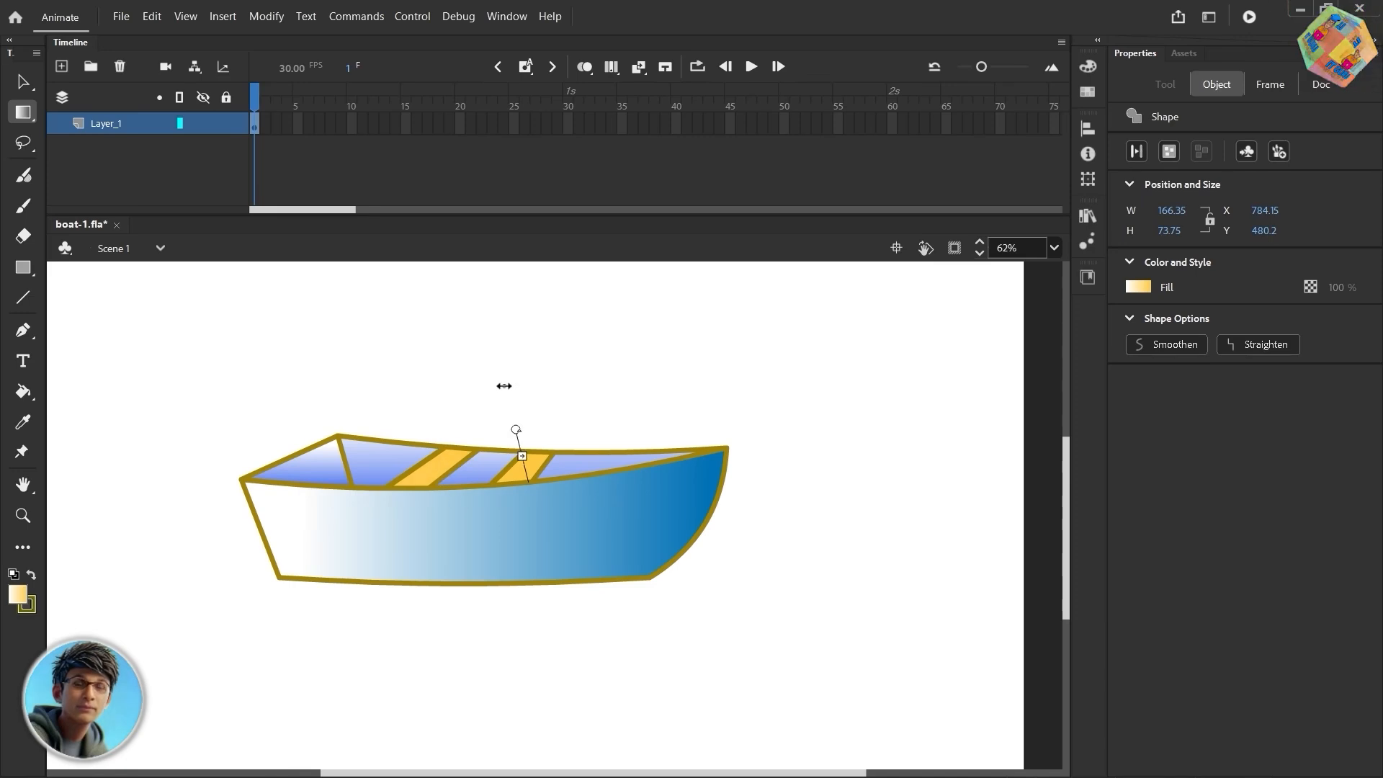
pyautogui.click(465, 378)
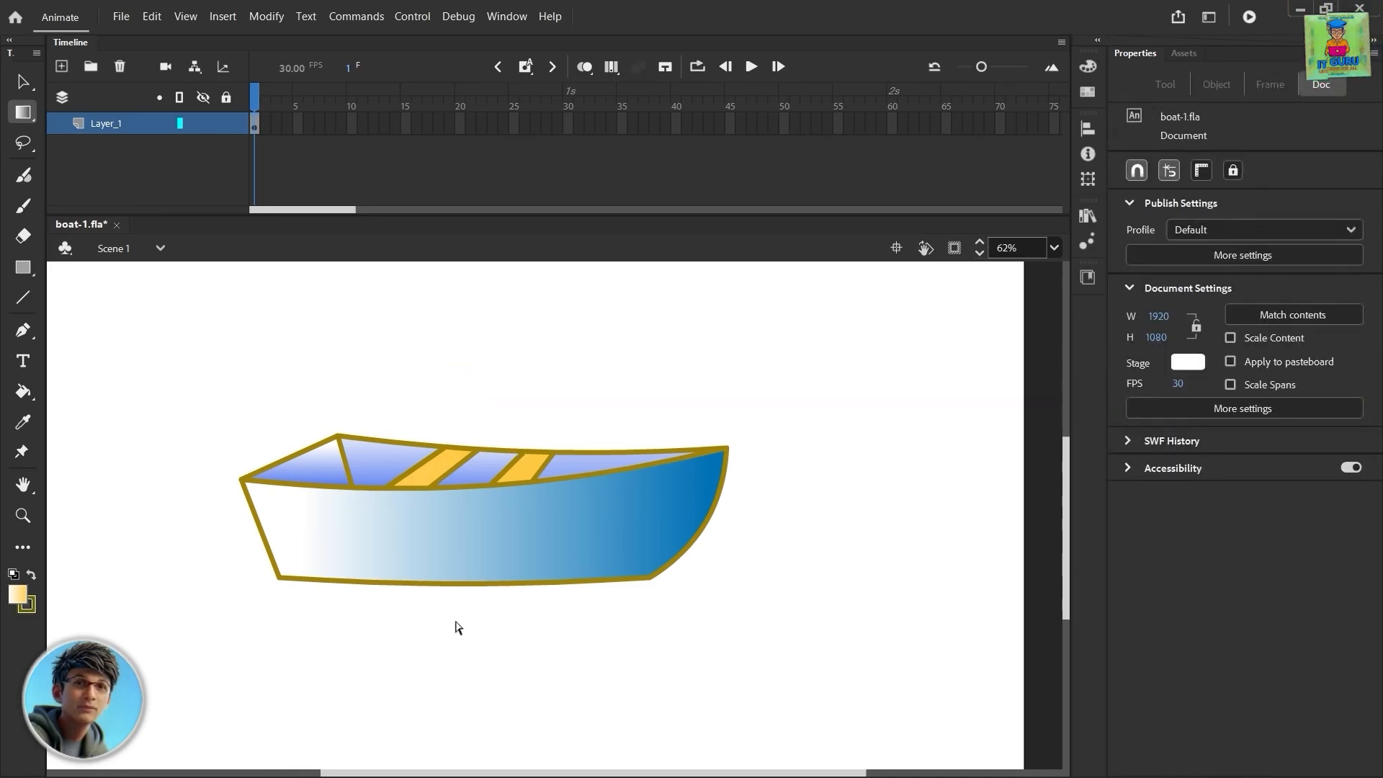
# Delete the hull's outline strokes along the bottom, bow and stern edges
pyautogui.press('v')
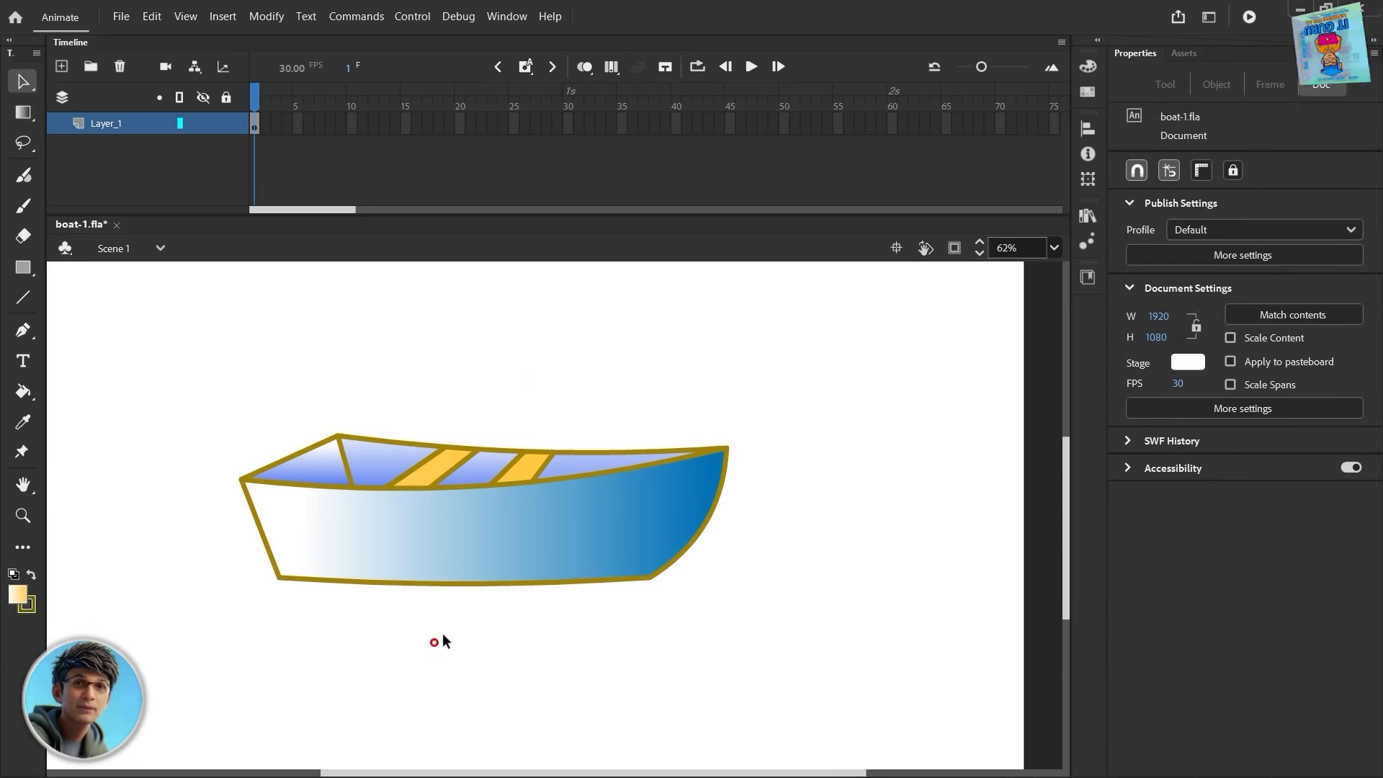
pyautogui.click(457, 583)
pyautogui.press('Delete')
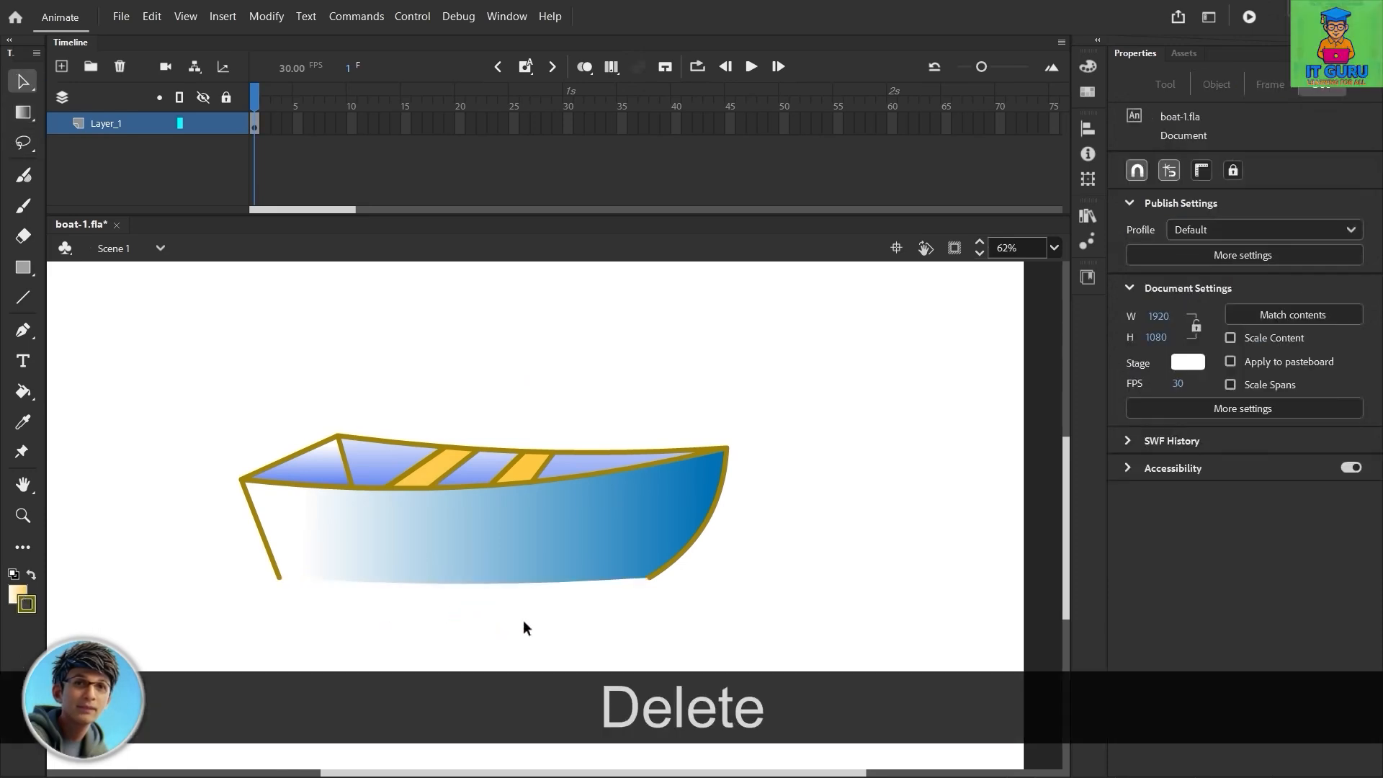
pyautogui.click(698, 531)
pyautogui.press('Delete')
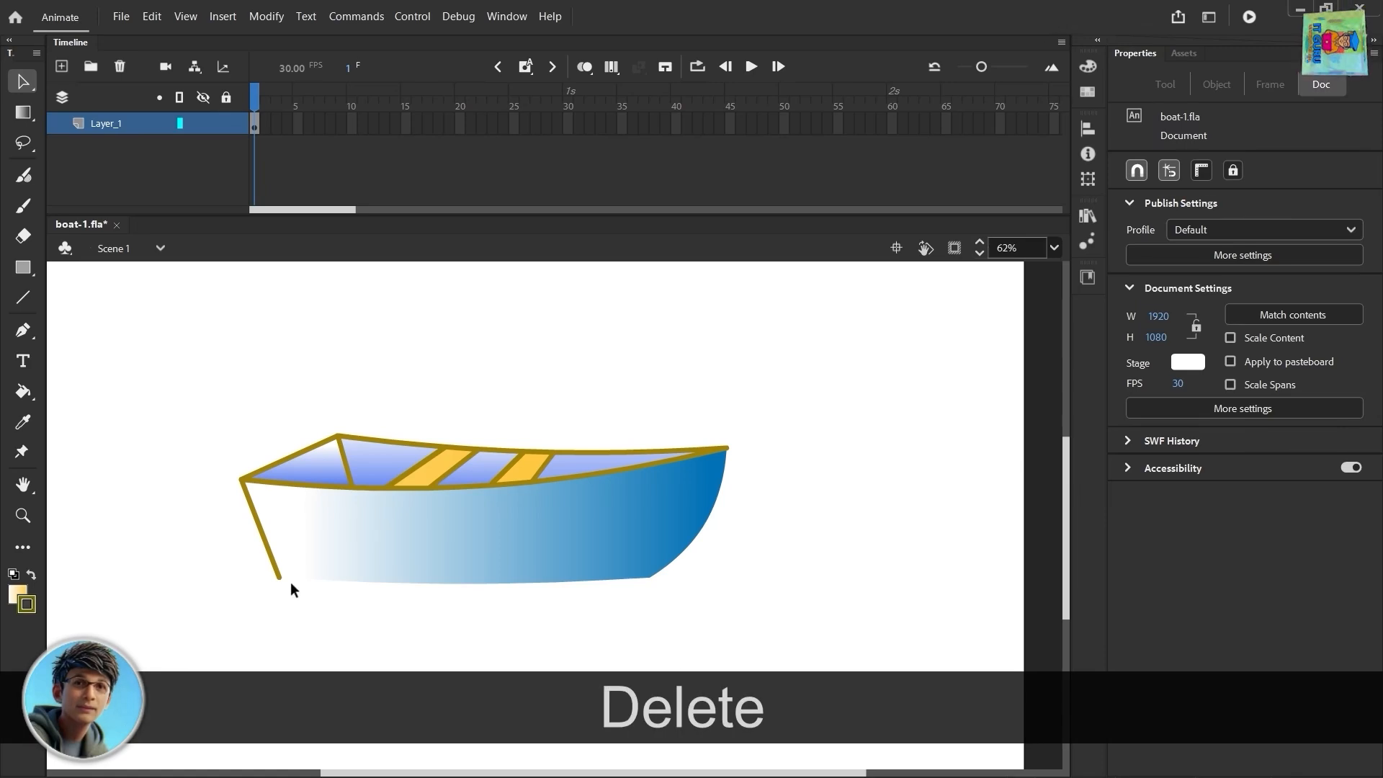
pyautogui.click(258, 534)
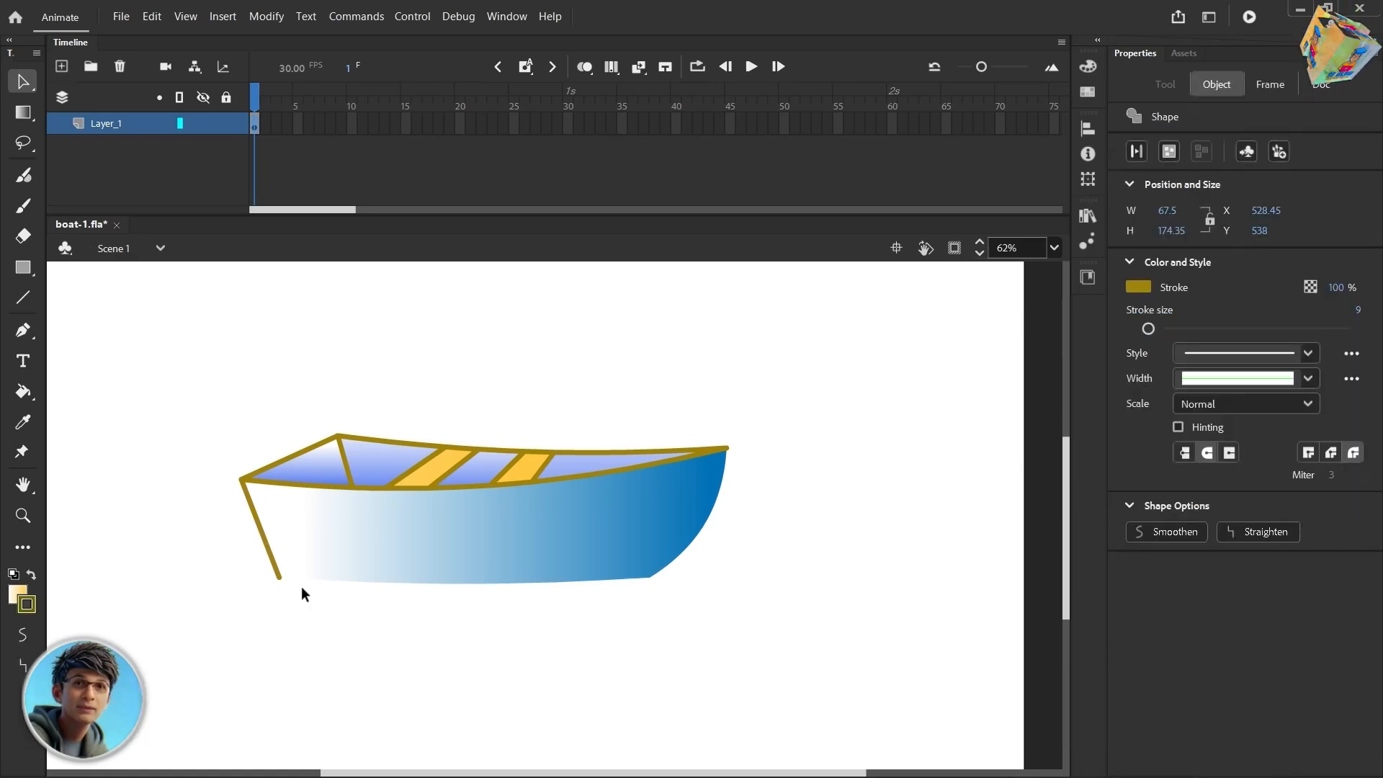
pyautogui.click(263, 540)
pyautogui.press('Delete')
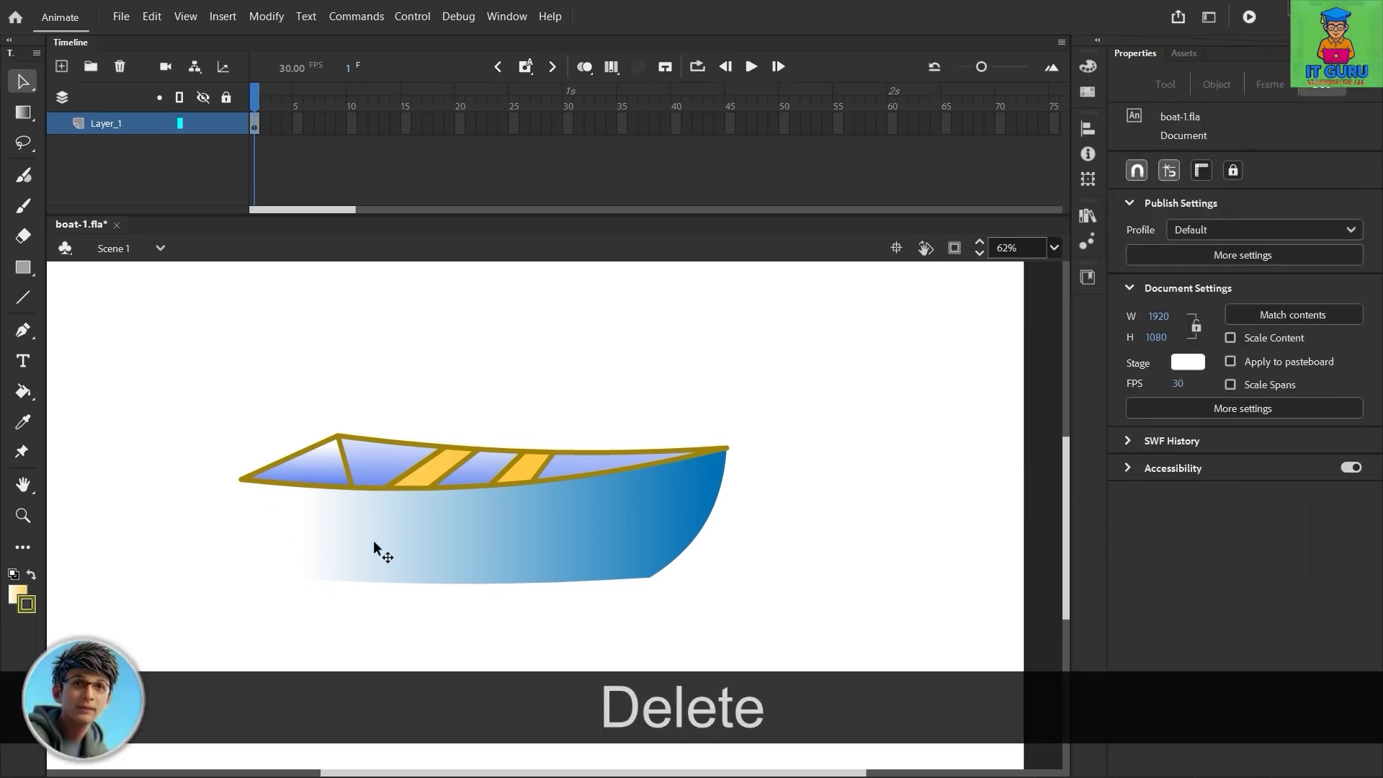
# Shift the hull's blue gradient toward the stern and widen it with the Gradient Transform tool so light blue reaches the stern edge
pyautogui.click(404, 530)
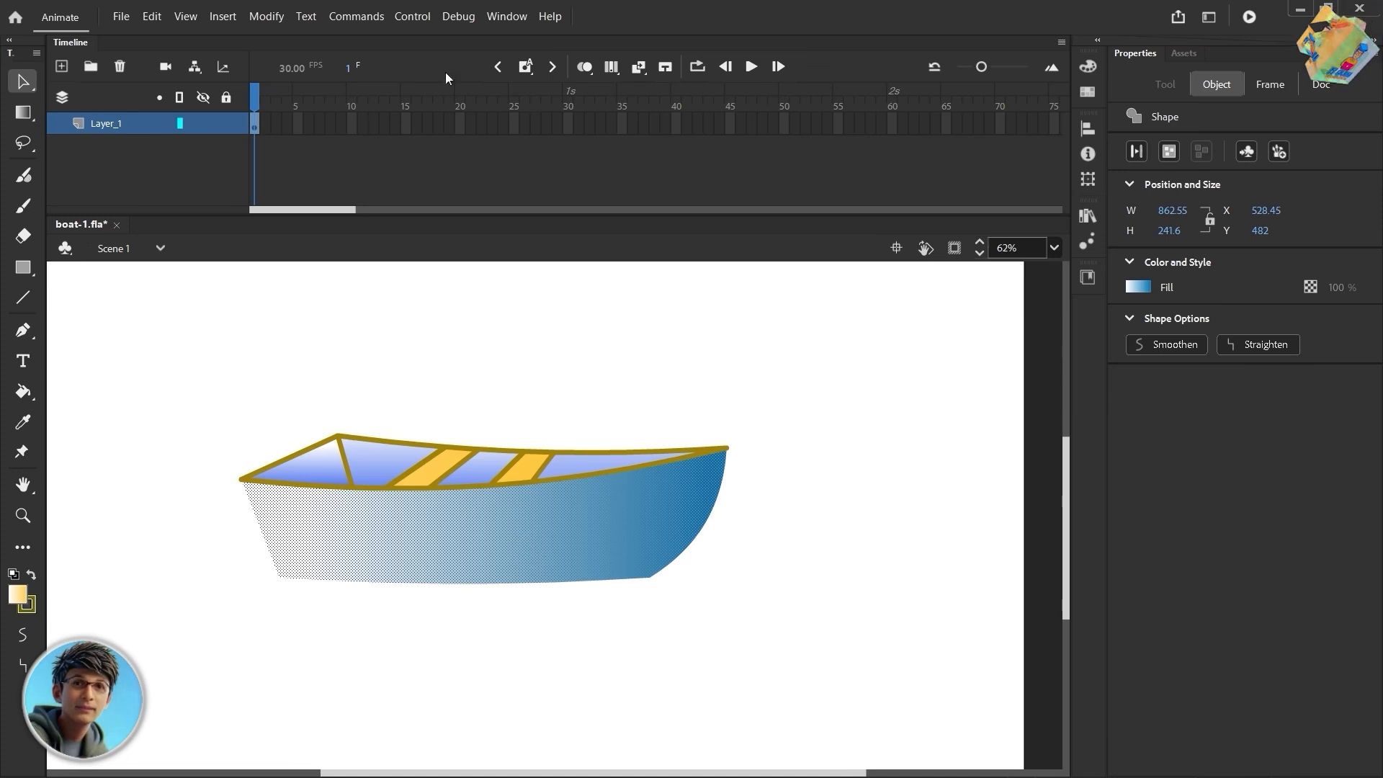
pyautogui.click(506, 15)
pyautogui.press('Escape')
pyautogui.press('f')
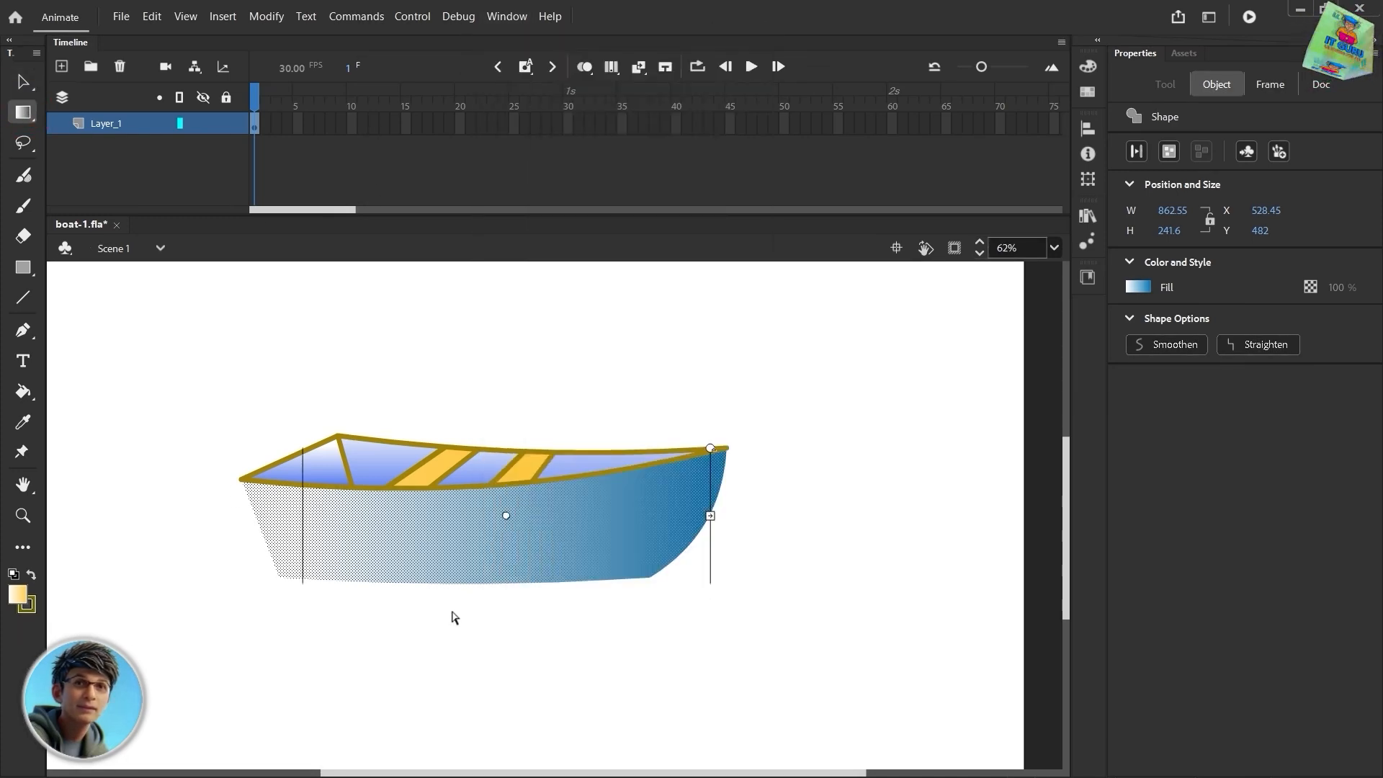
pyautogui.click(301, 520)
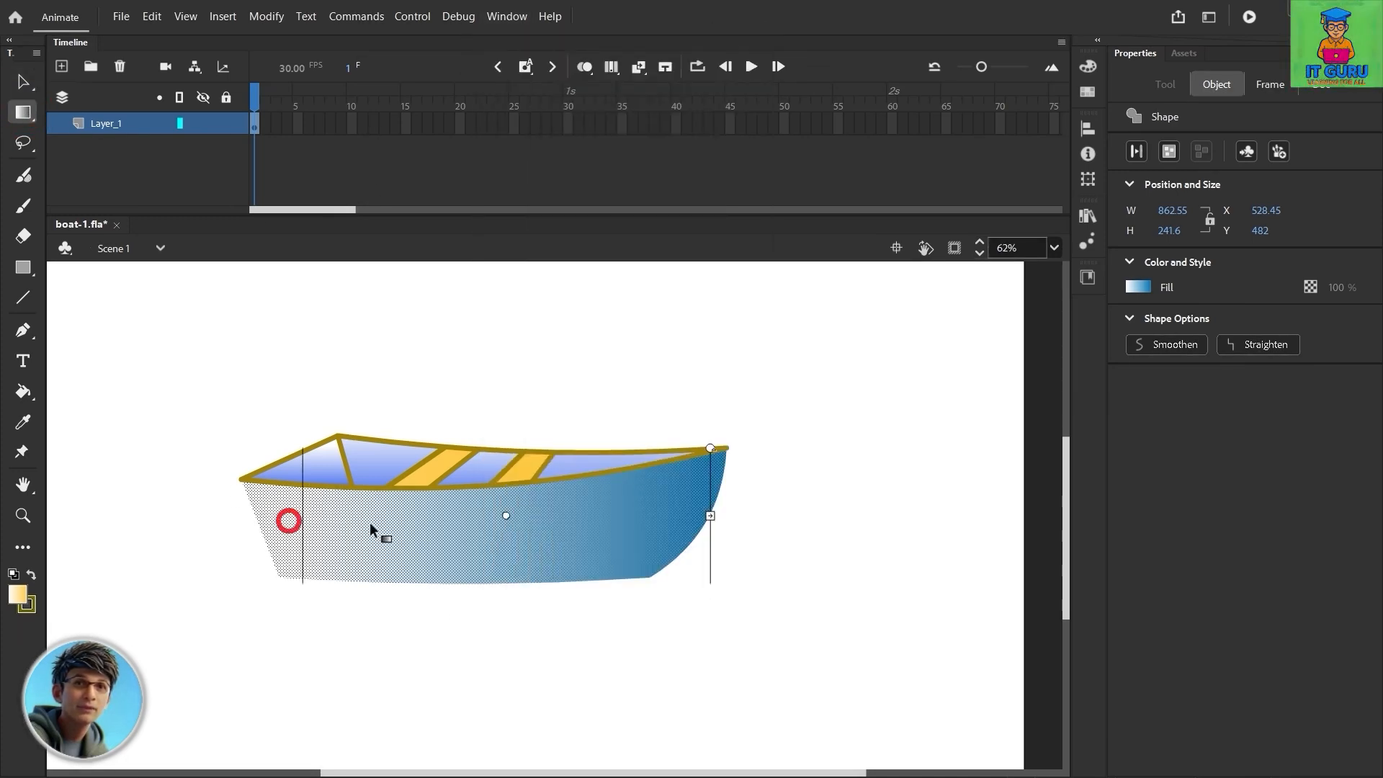
pyautogui.moveTo(507, 515); pyautogui.dragTo(417, 517)
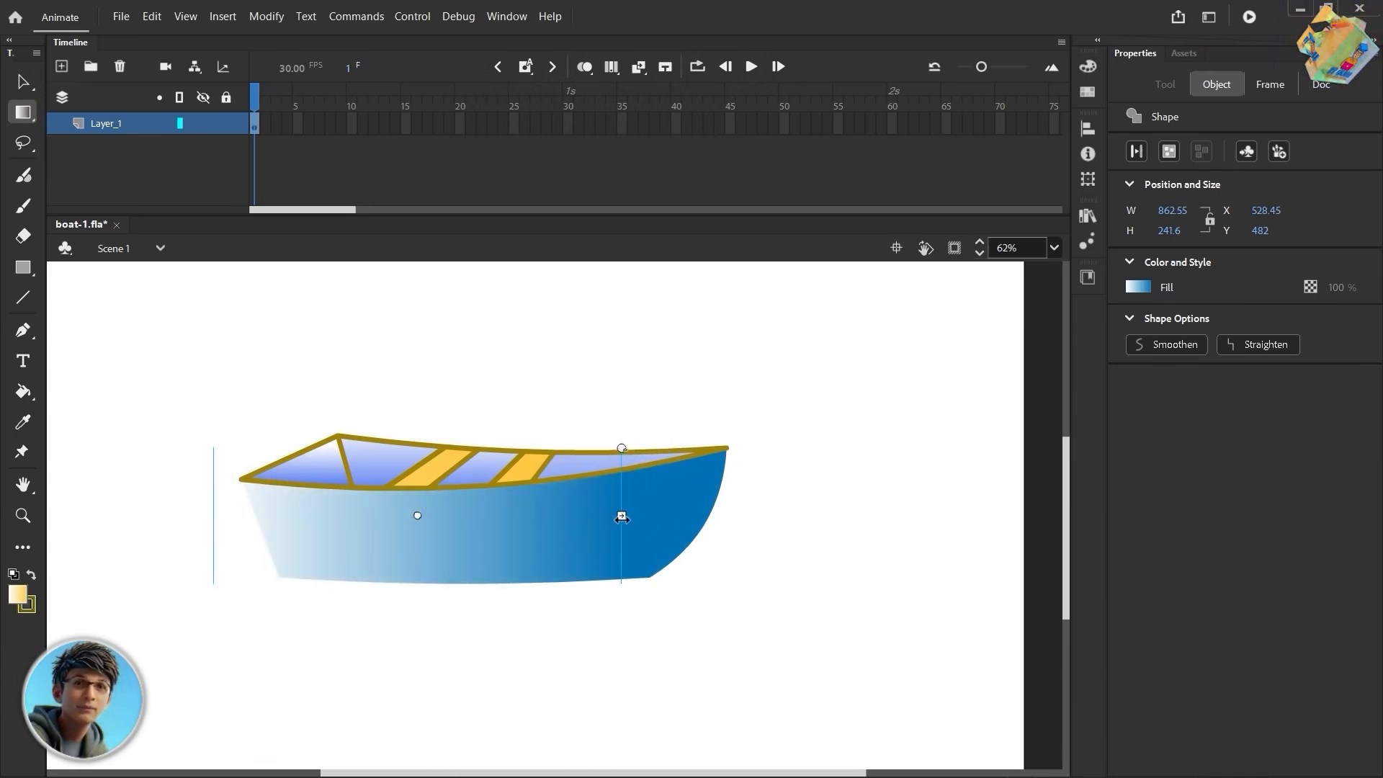
pyautogui.moveTo(622, 517); pyautogui.dragTo(686, 505)
pyautogui.moveTo(419, 516); pyautogui.dragTo(426, 516)
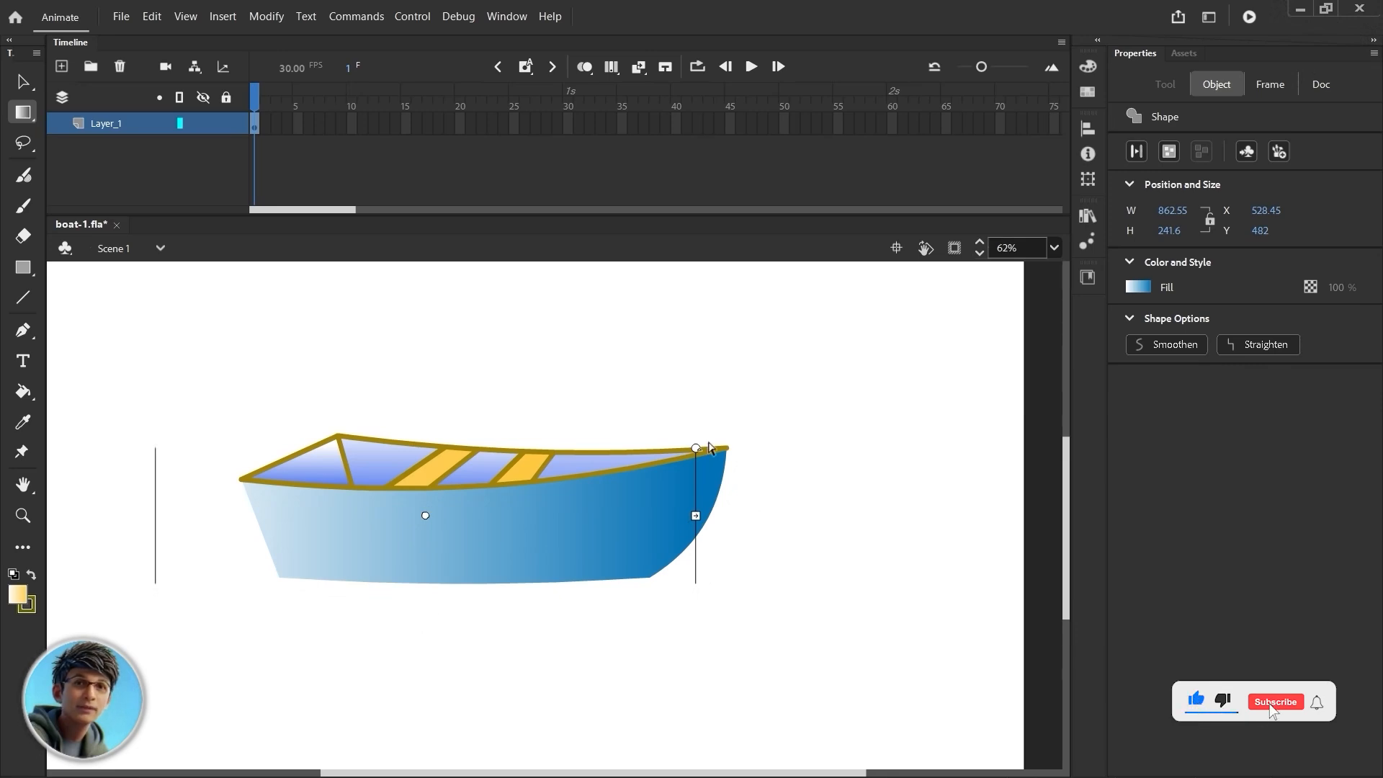
pyautogui.click(648, 388)
# Delete the slanted inner stroke that separates the stern panel from the rest of the boat's interior
pyautogui.click(416, 488)
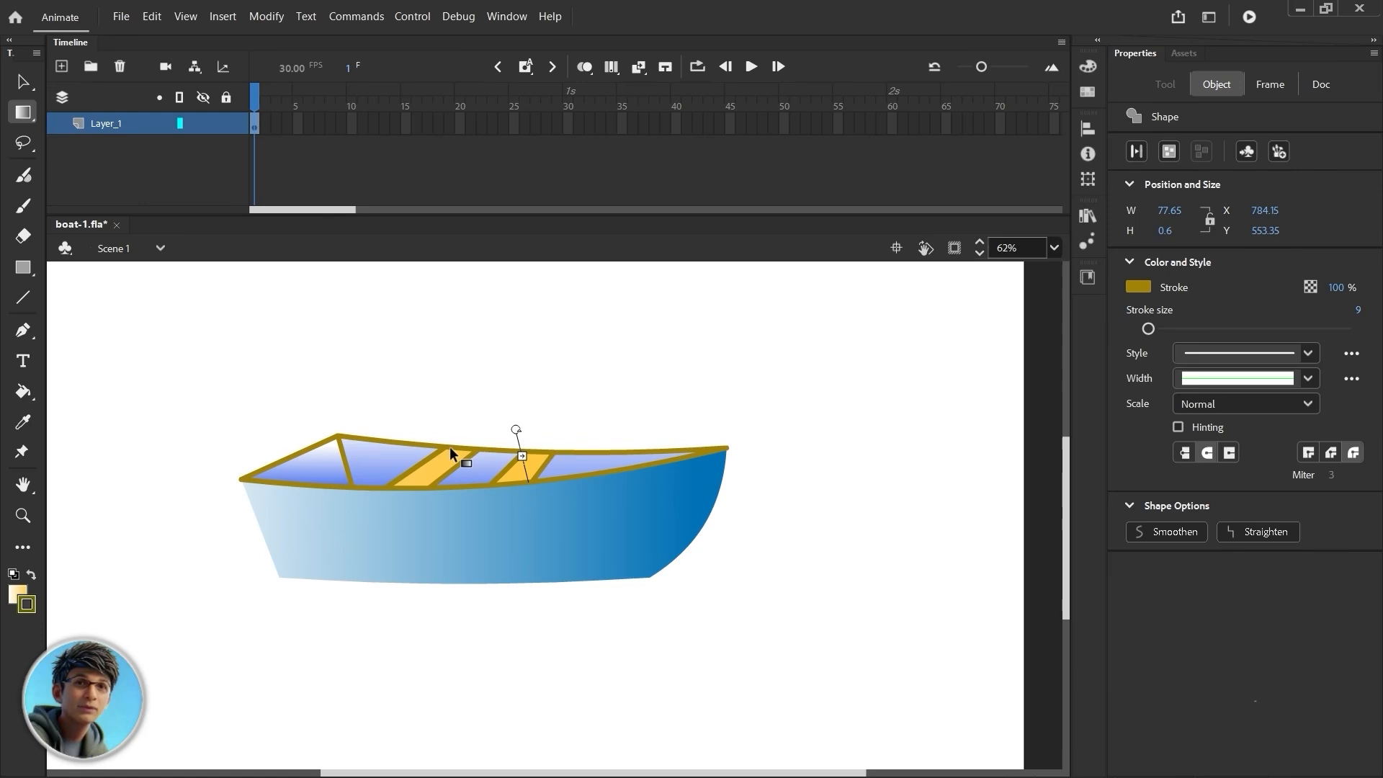
pyautogui.click(412, 399)
pyautogui.click(346, 462)
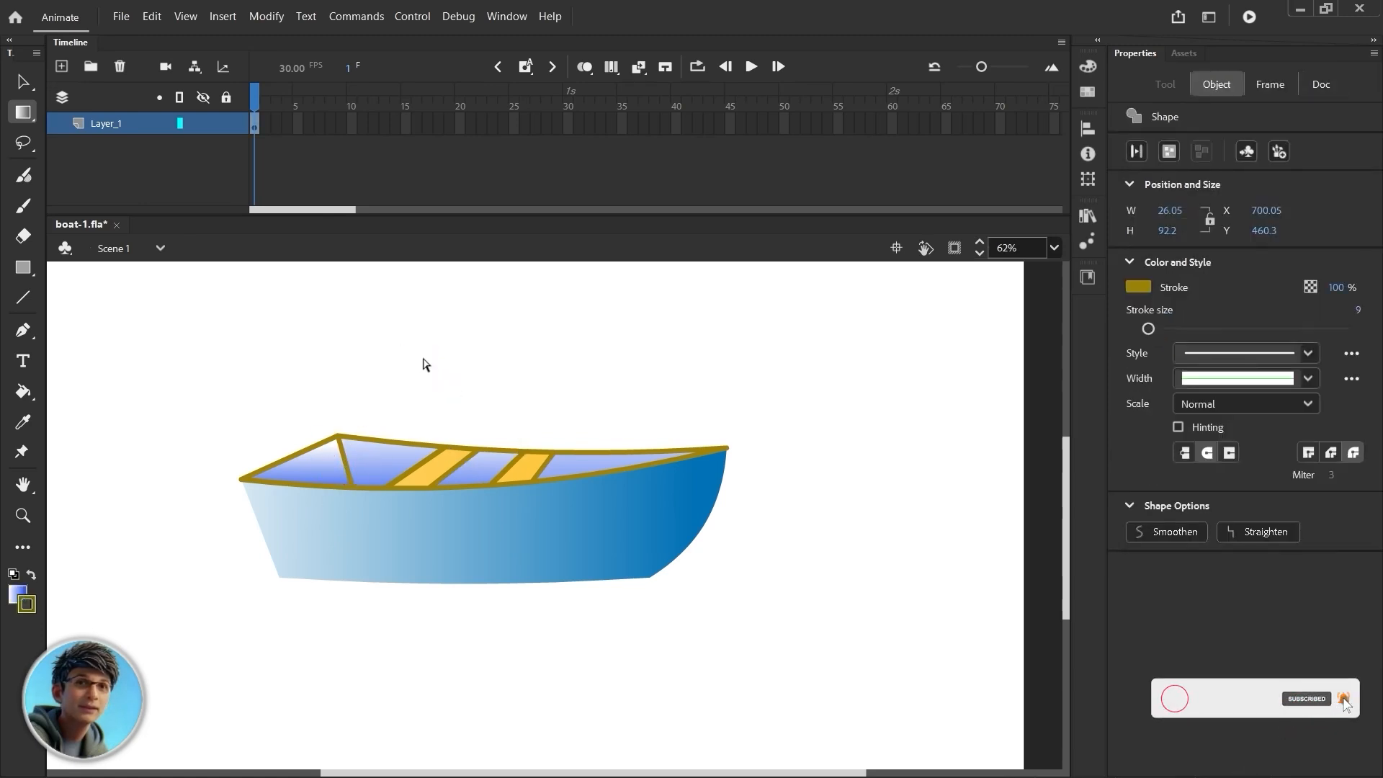
pyautogui.press('Delete')
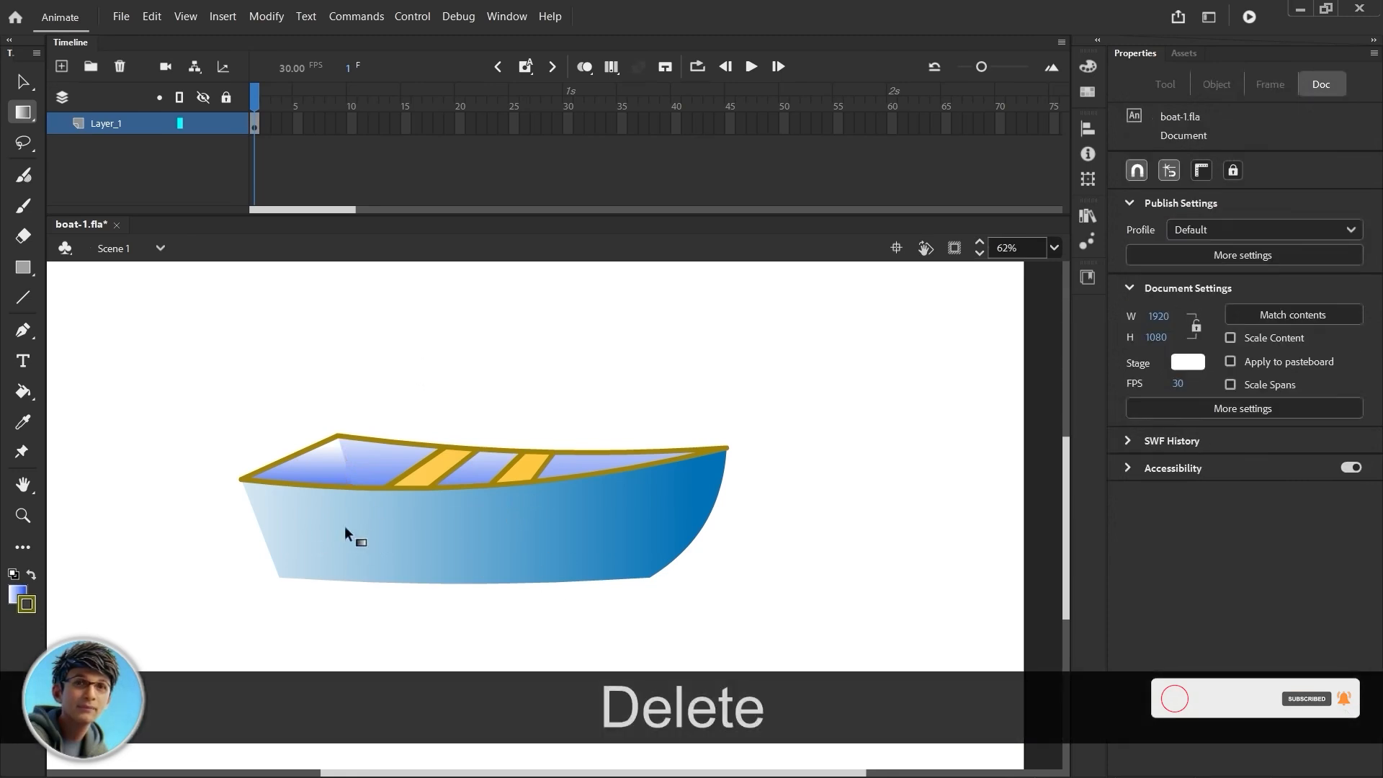
pyautogui.click(381, 440)
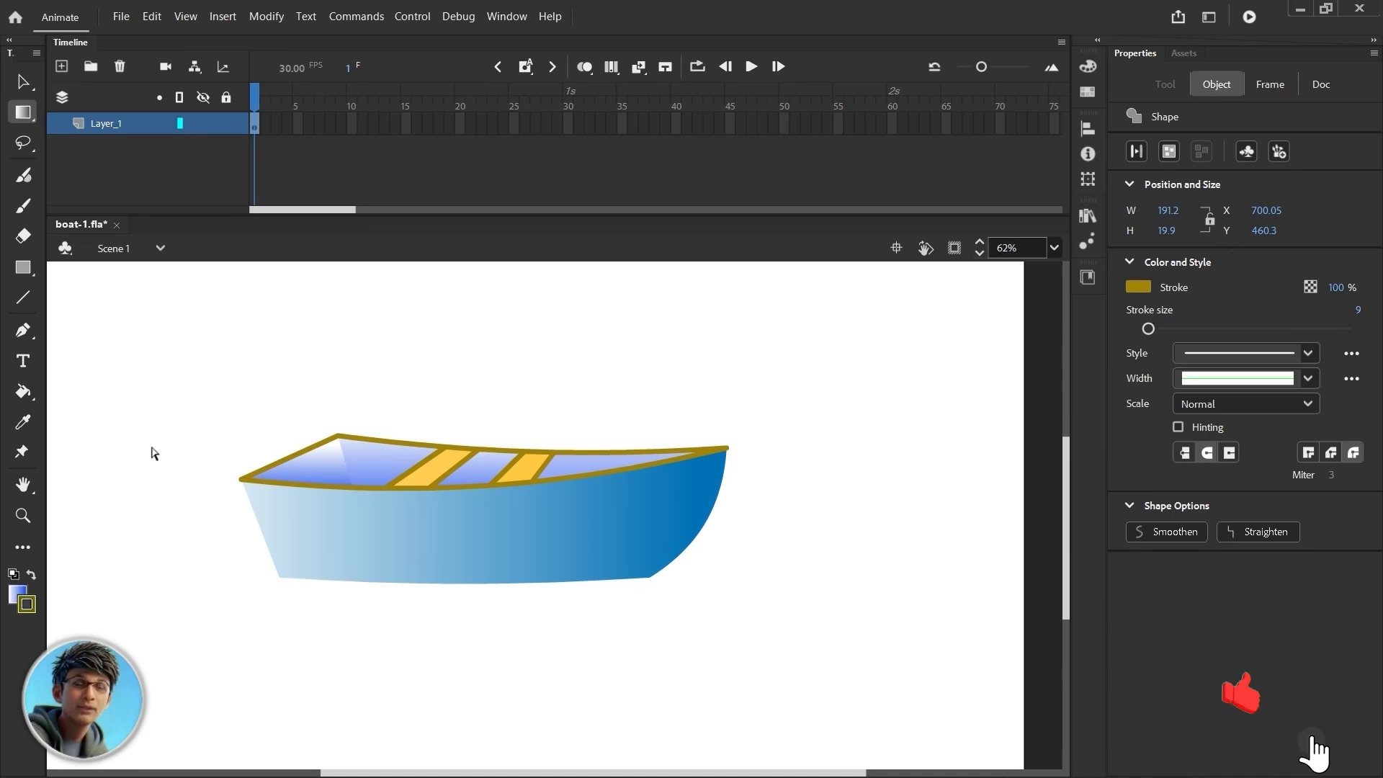
pyautogui.click(23, 591)
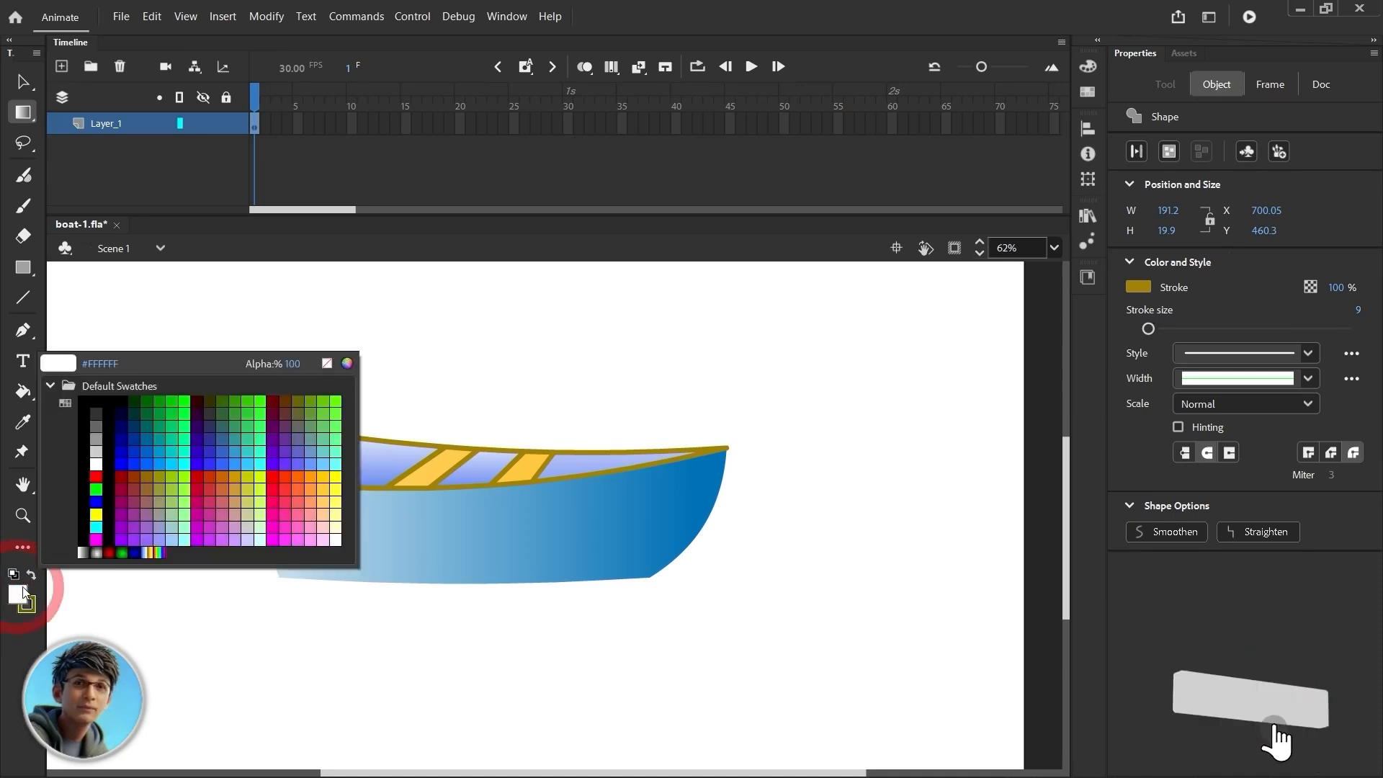
pyautogui.click(186, 440)
pyautogui.click(353, 485)
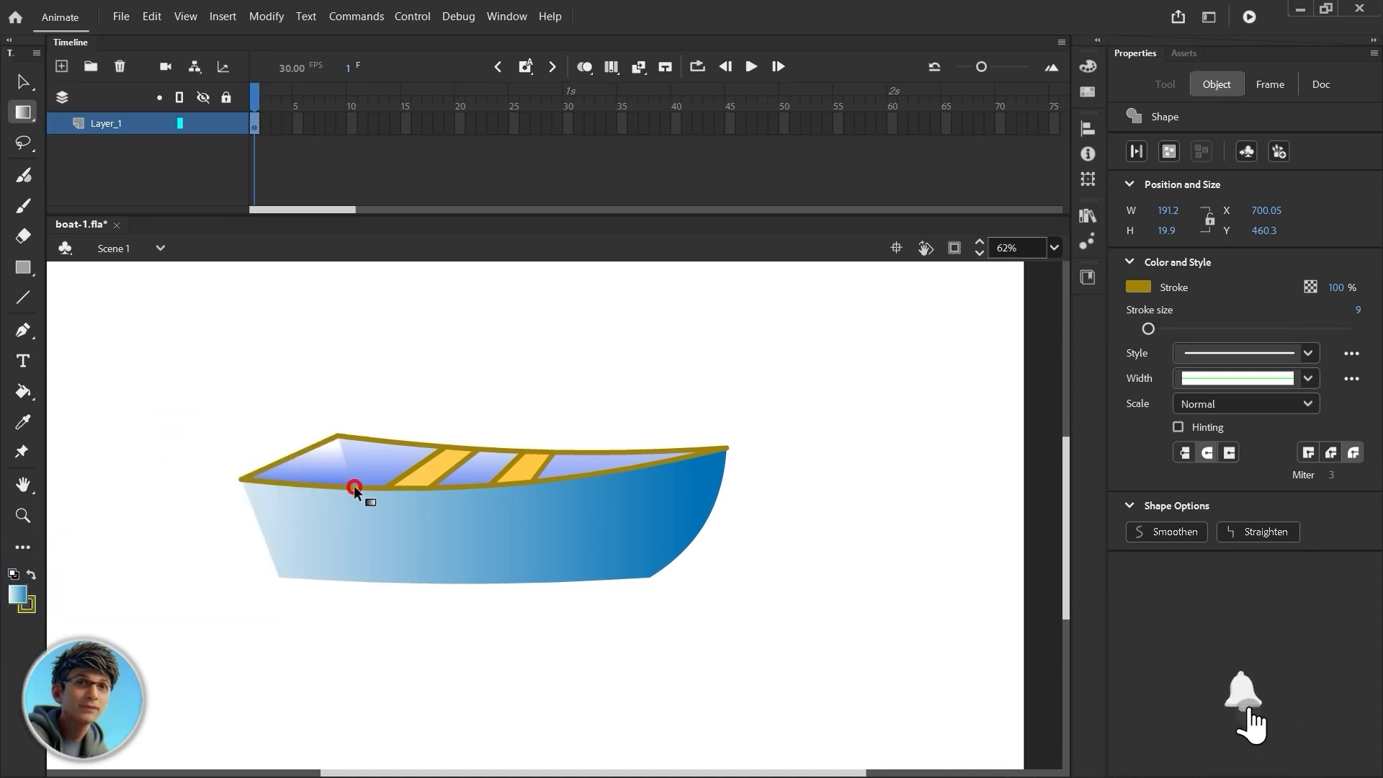
pyautogui.click(355, 377)
pyautogui.click(363, 438)
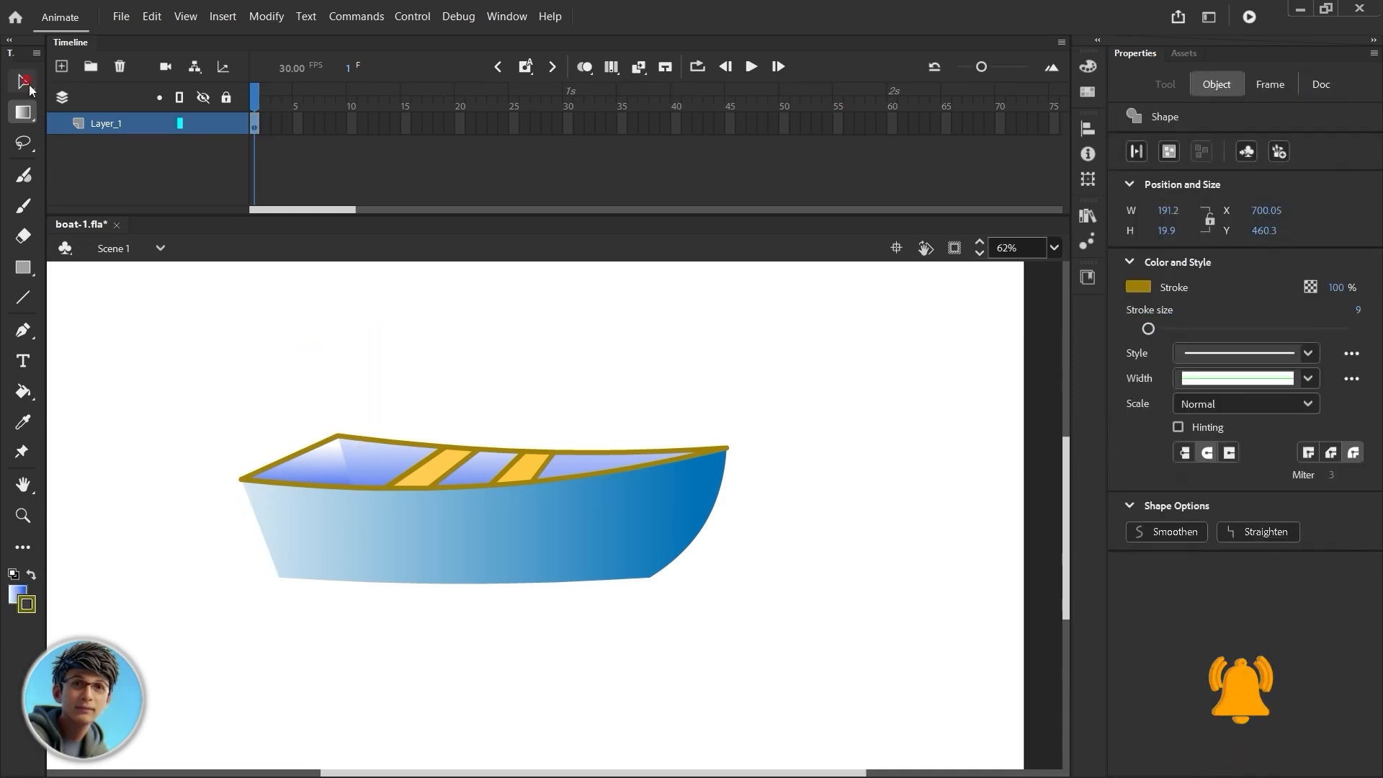
# Recolor the boat's remaining rim and seat outline strokes to dark navy blue
pyautogui.press('v')
pyautogui.click(378, 439)
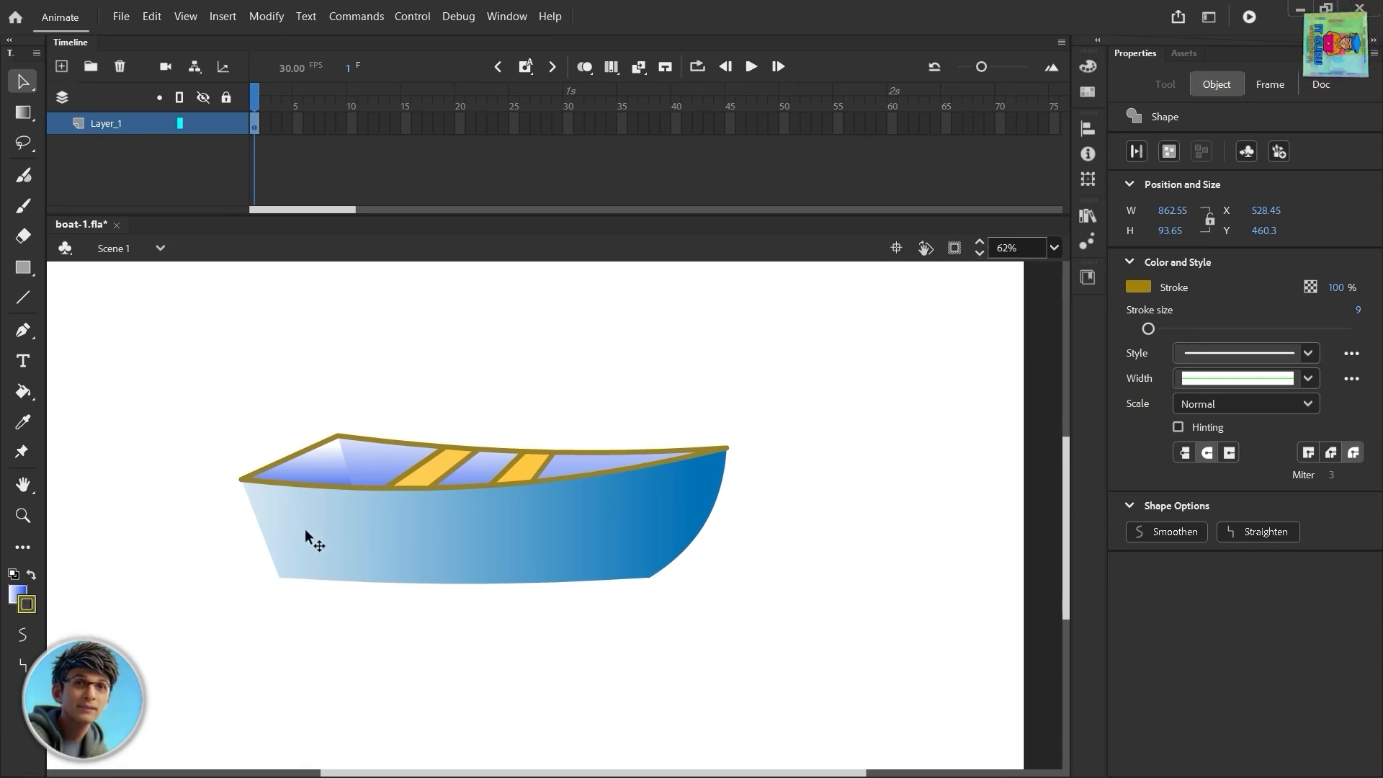
pyautogui.click(29, 608)
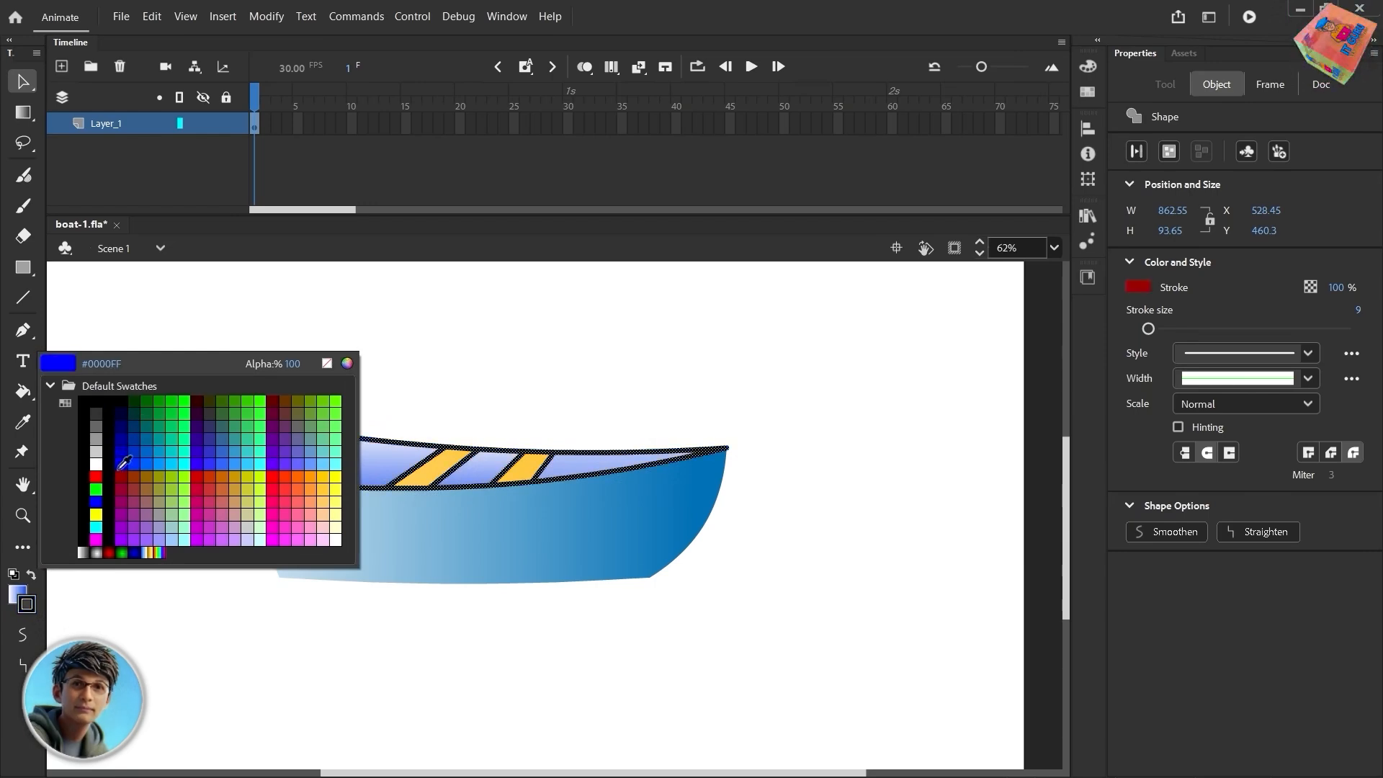
pyautogui.click(137, 430)
pyautogui.click(293, 375)
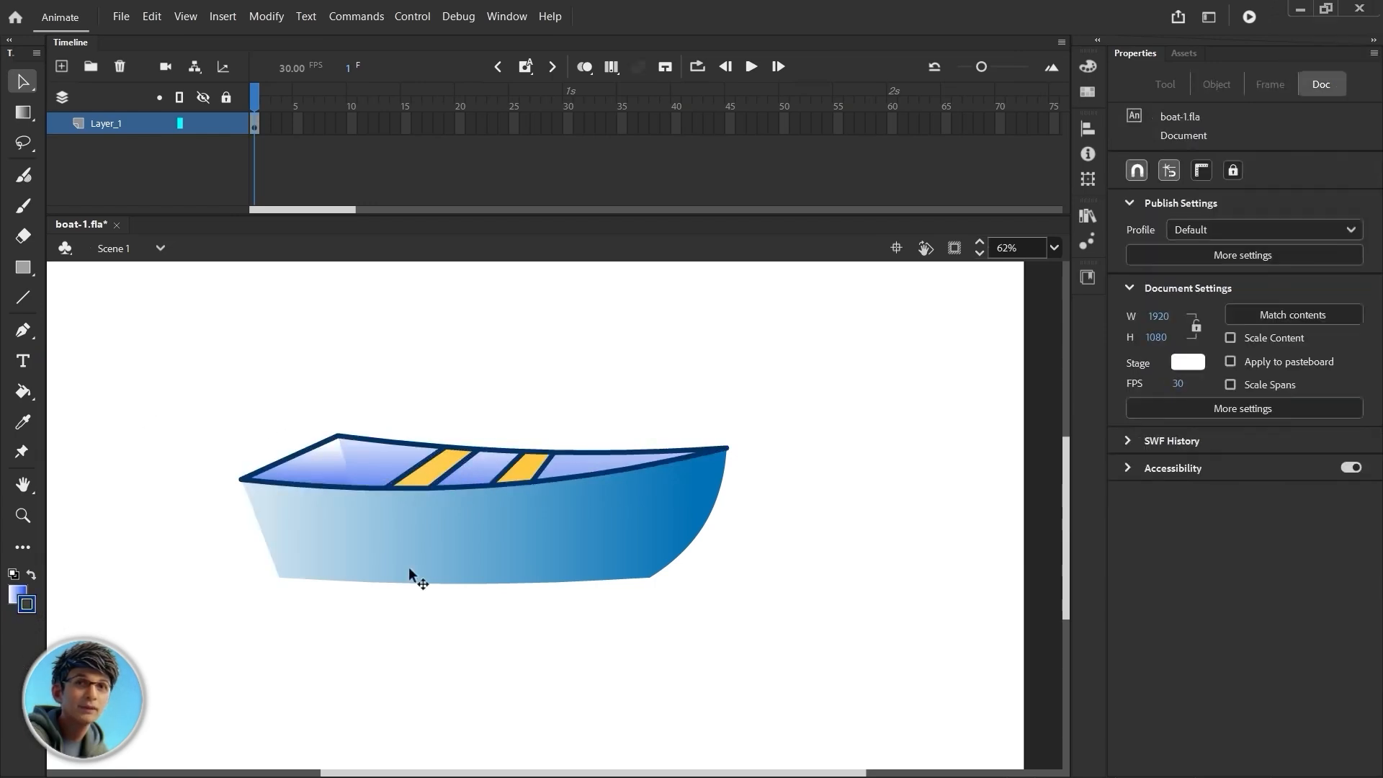